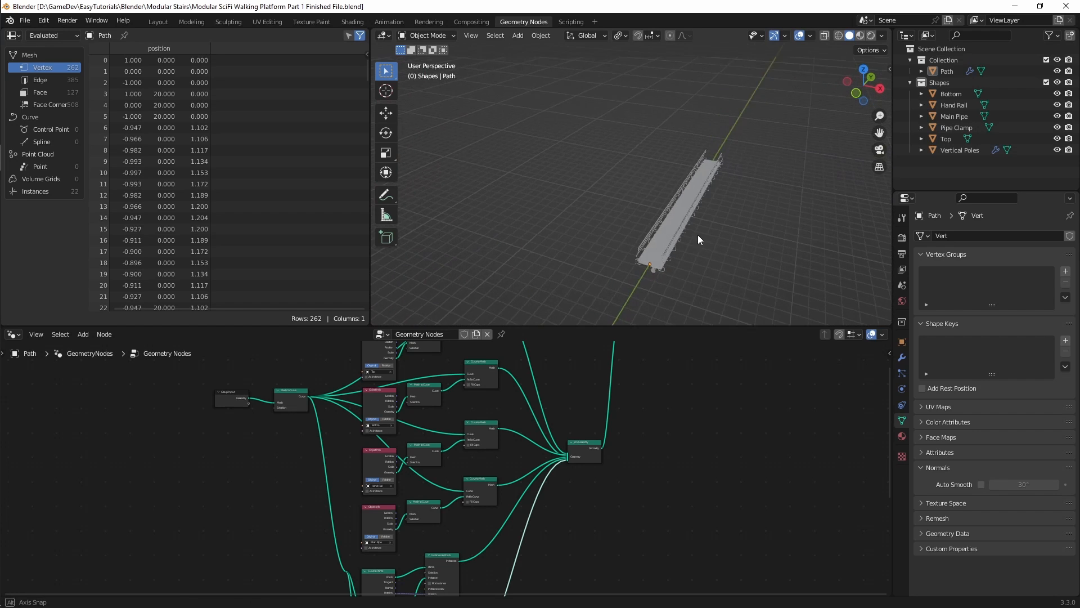
# Step: Hide the existing Path object in the viewport and switch to the Layout workspace
pyautogui.moveTo(568, 194); pyautogui.dragTo(647, 238, button='middle')
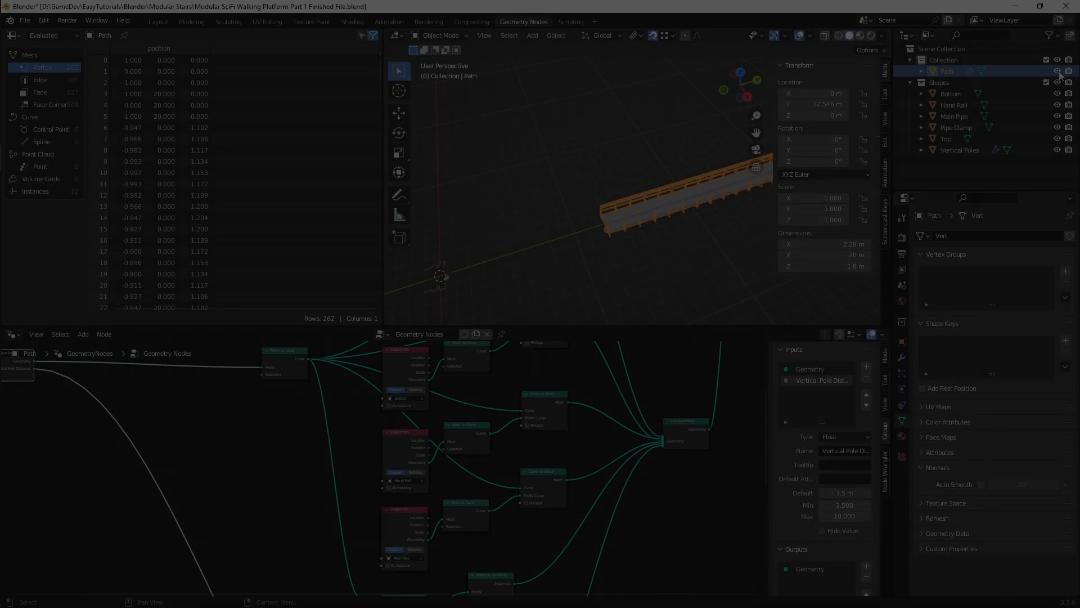
pyautogui.moveTo(551, 268); pyautogui.dragTo(613, 237, button='middle')
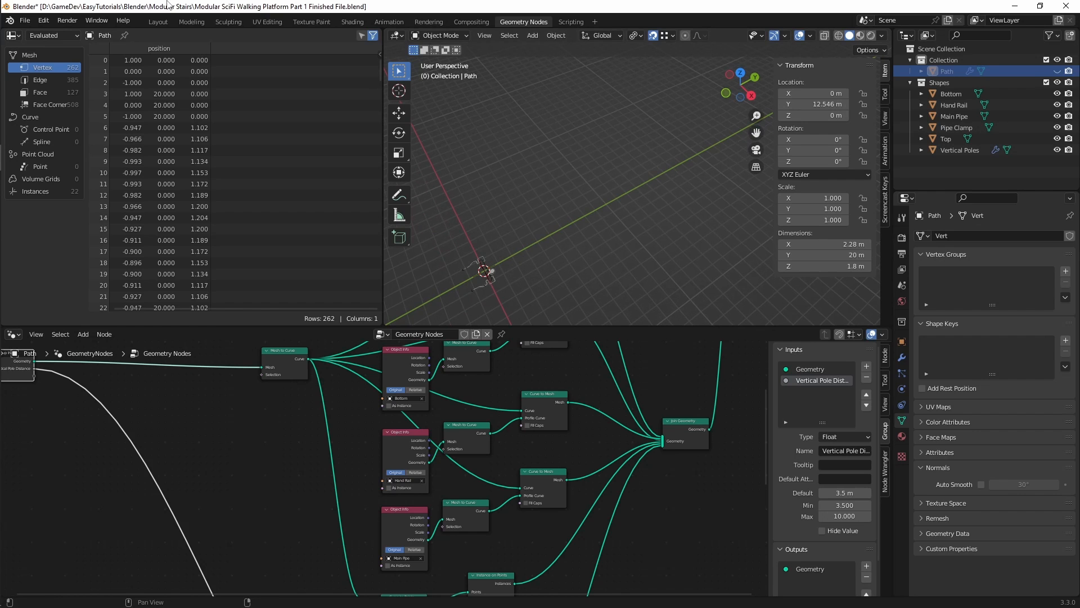
pyautogui.click(160, 21)
pyautogui.keyDown('shift'); pyautogui.moveTo(363, 316); pyautogui.dragTo(397, 286, button='middle'); pyautogui.keyUp('shift')
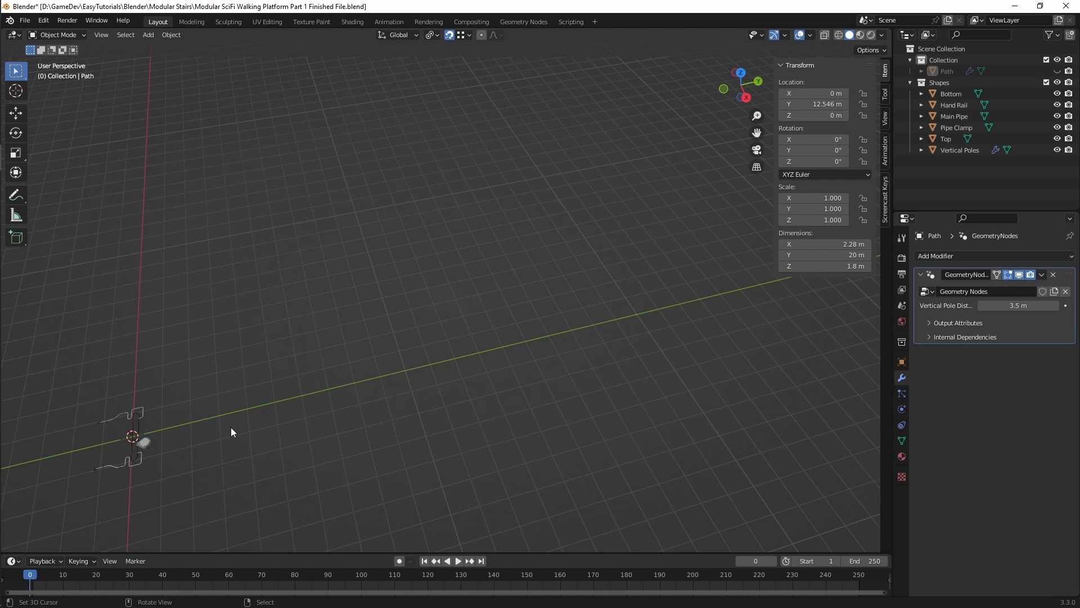
# Step: Add a single-vertex mesh at the world origin and return to Object Mode, keeping the new object visible
pyautogui.hotkey('shift', 'a')
pyautogui.moveTo(221, 383)
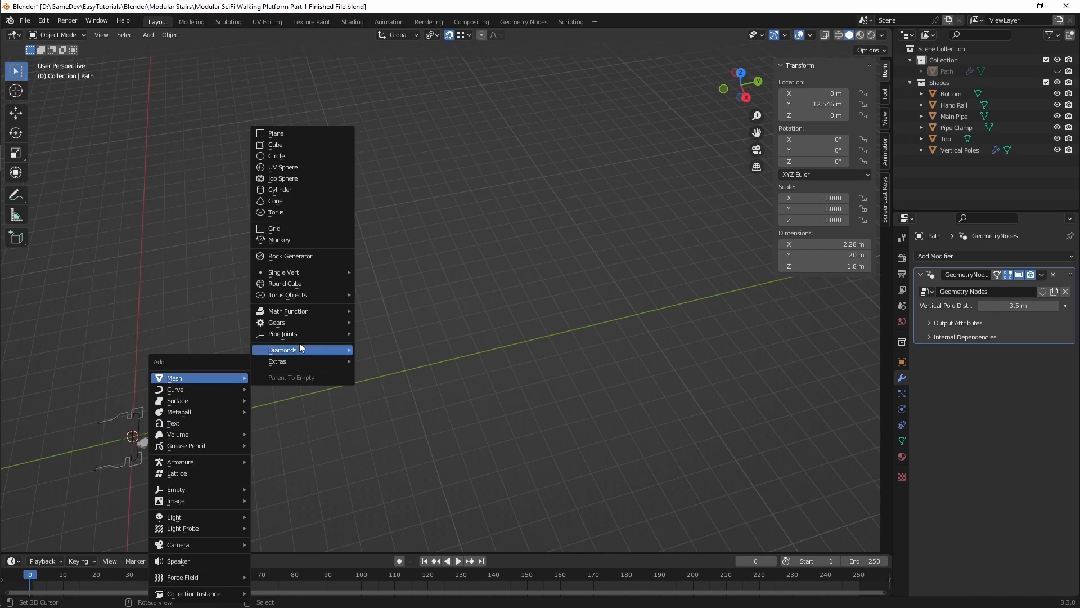
pyautogui.moveTo(306, 272)
pyautogui.click(400, 272)
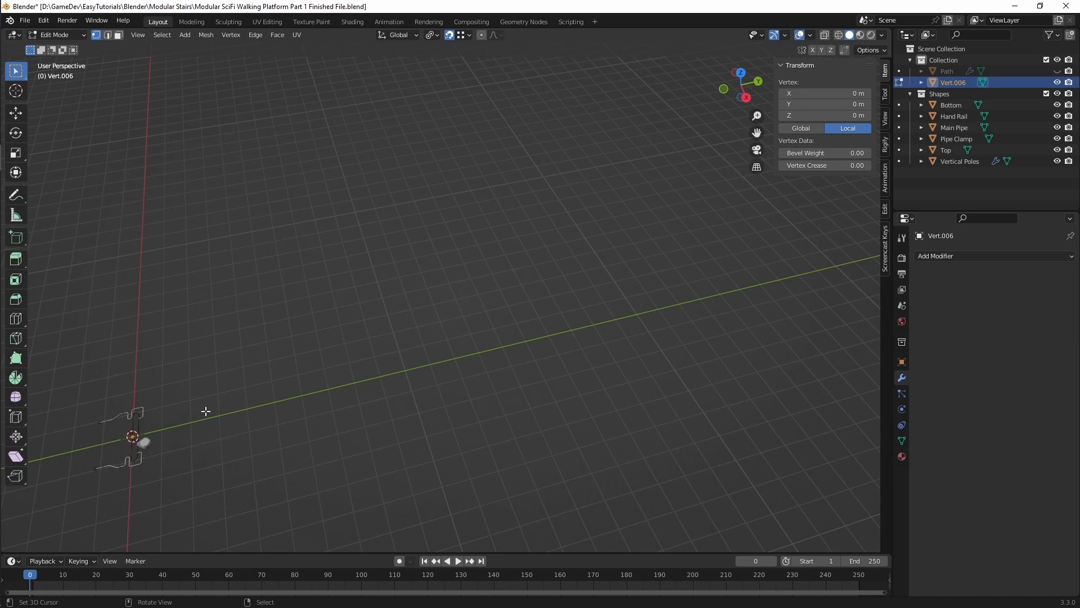
pyautogui.press('Tab')
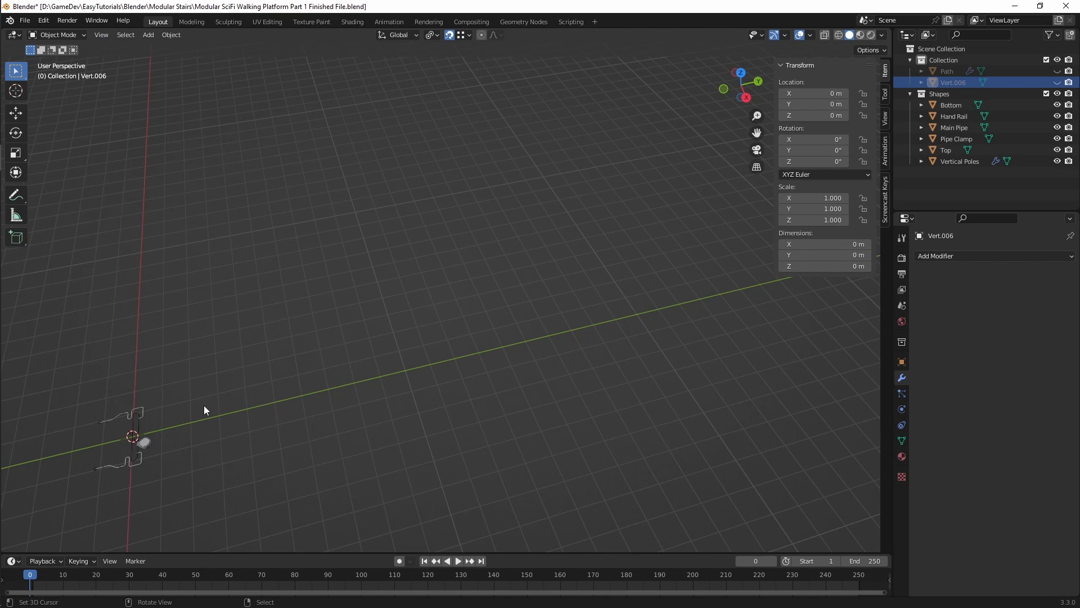
pyautogui.hotkey('ctrl', 'z')
pyautogui.scroll(1, 124, 445)
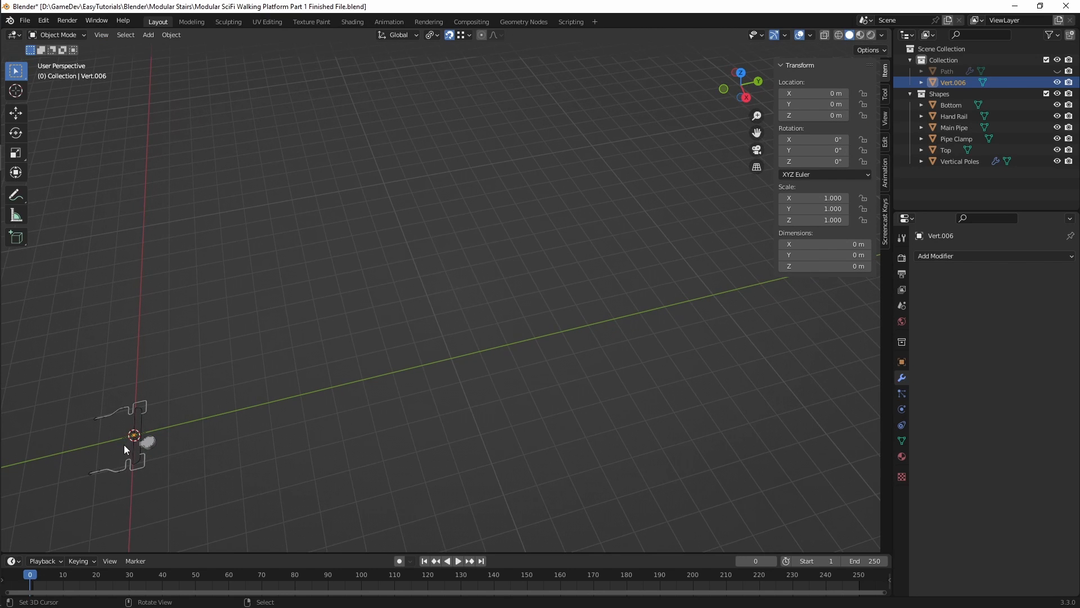
# Step: Move the single-vertex object along the Y axis and set its Y location to 10 m
pyautogui.press('g')
pyautogui.press('y')
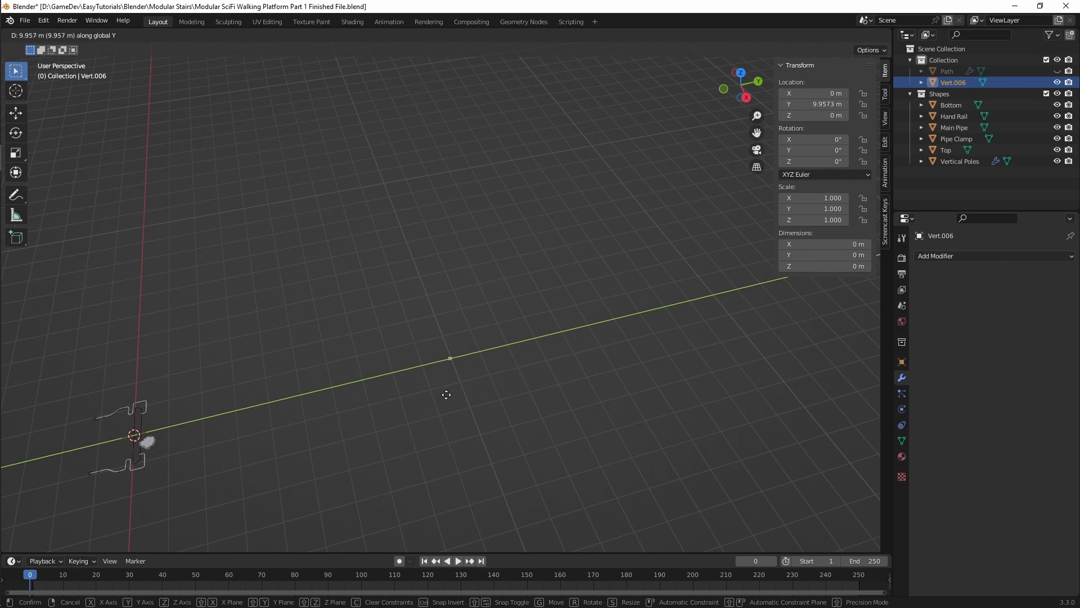
pyautogui.click(447, 395)
pyautogui.click(824, 104)
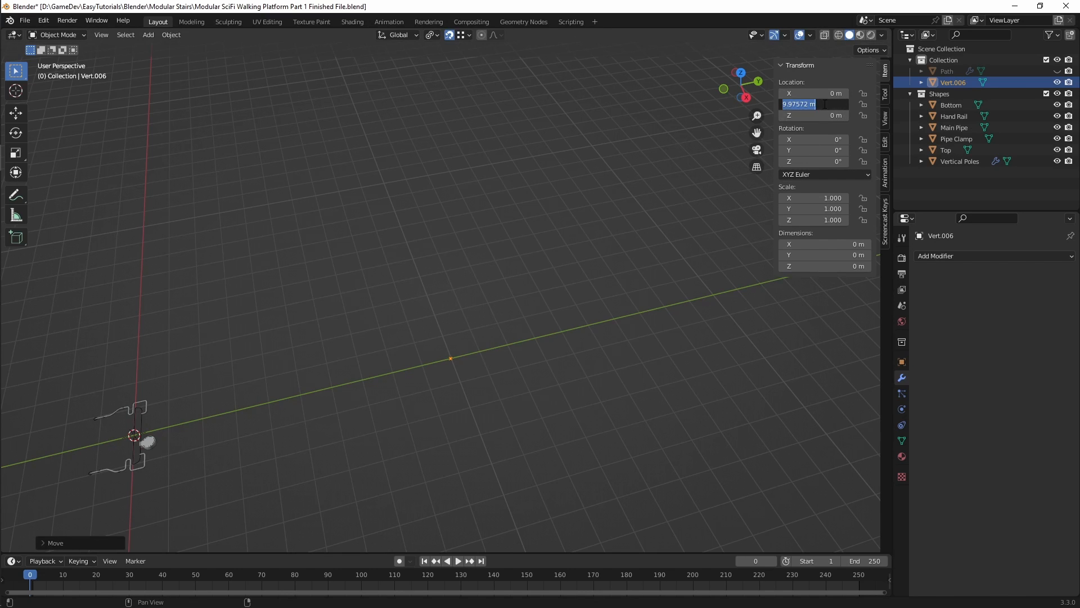
pyautogui.write('10')
pyautogui.press('Return')
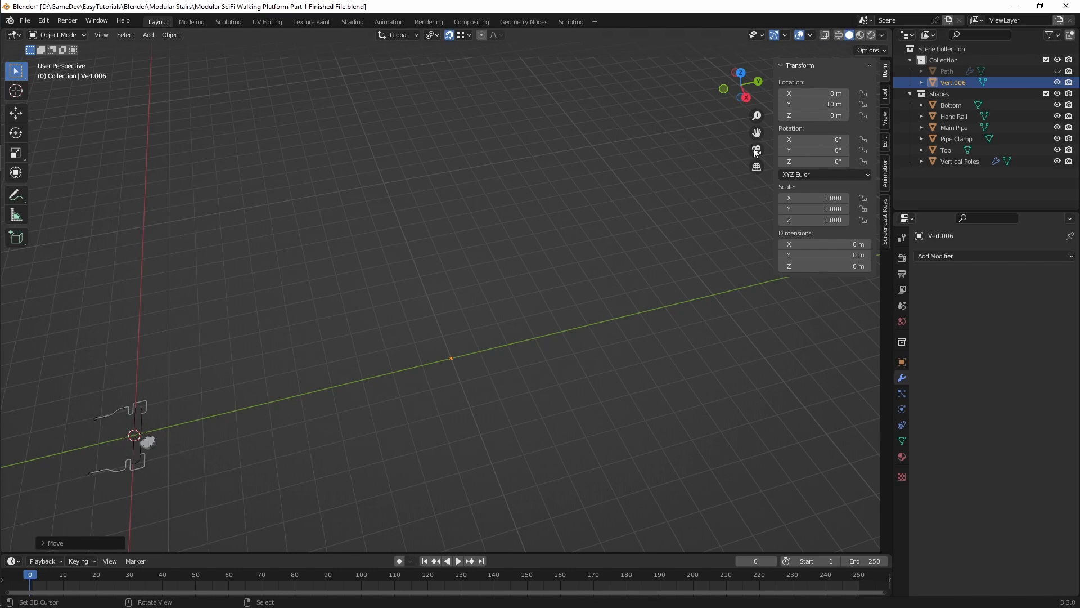
pyautogui.scroll(1, 606, 326)
pyautogui.keyDown('shift'); pyautogui.moveTo(627, 316); pyautogui.dragTo(622, 319, button='middle'); pyautogui.keyUp('shift')
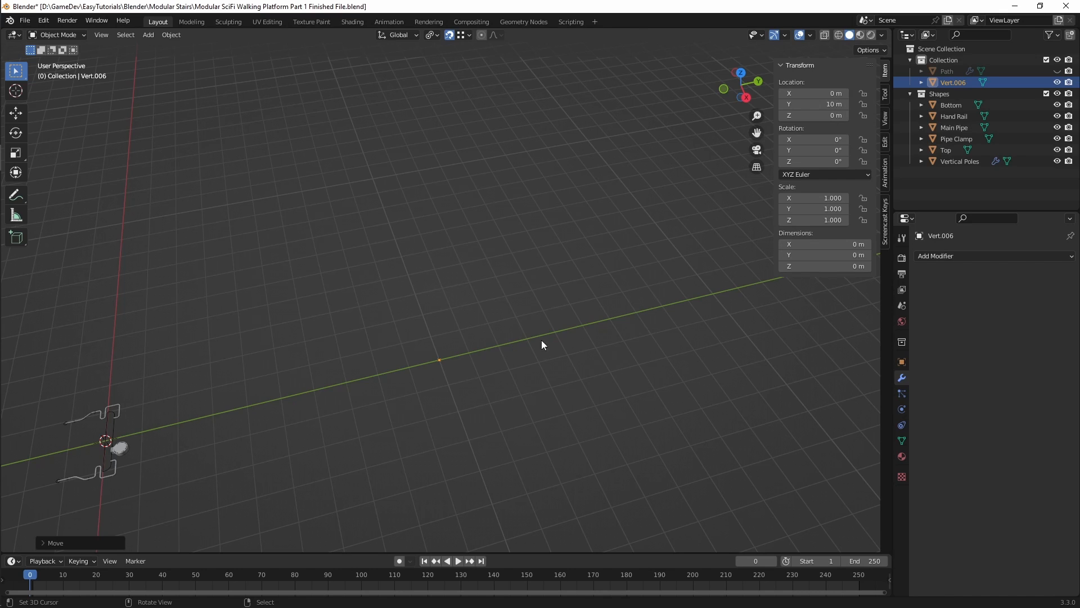
pyautogui.rightClick(441, 359)
pyautogui.press('`')
pyautogui.press('Escape')
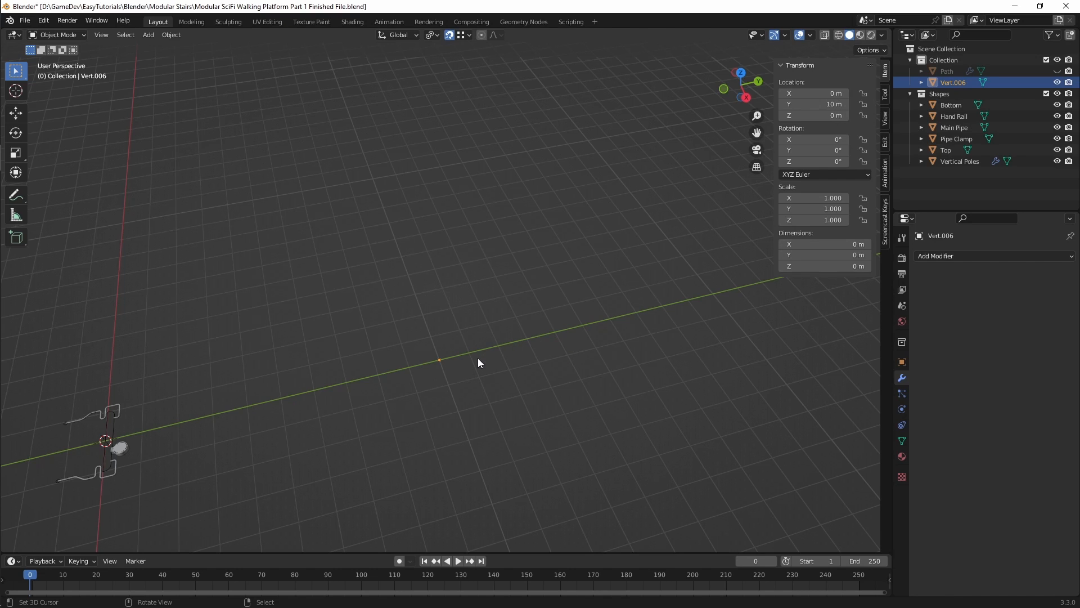
# Step: In Edit Mode, extrude the vertex along the Y axis and set the new vertex's local Y to 2 m
pyautogui.press('Tab')
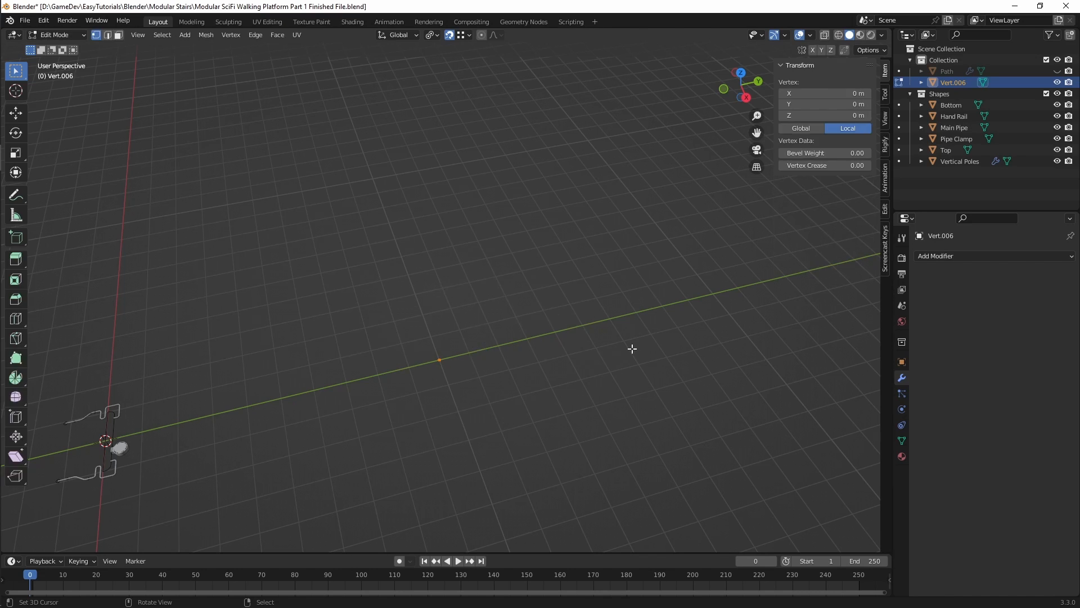
pyautogui.press('g')
pyautogui.press('y')
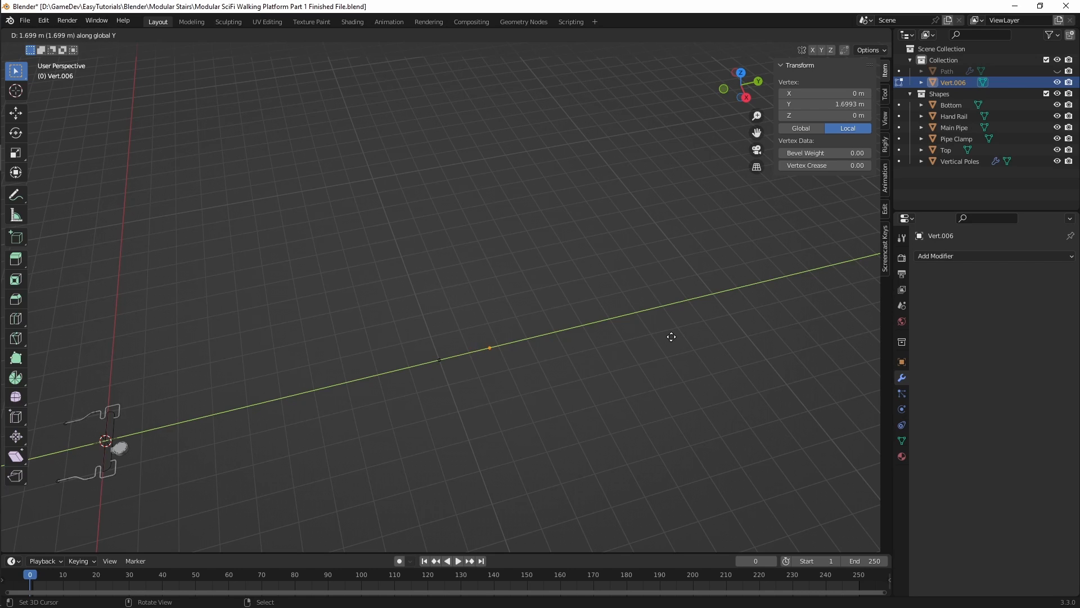
pyautogui.click(684, 332)
pyautogui.click(845, 106)
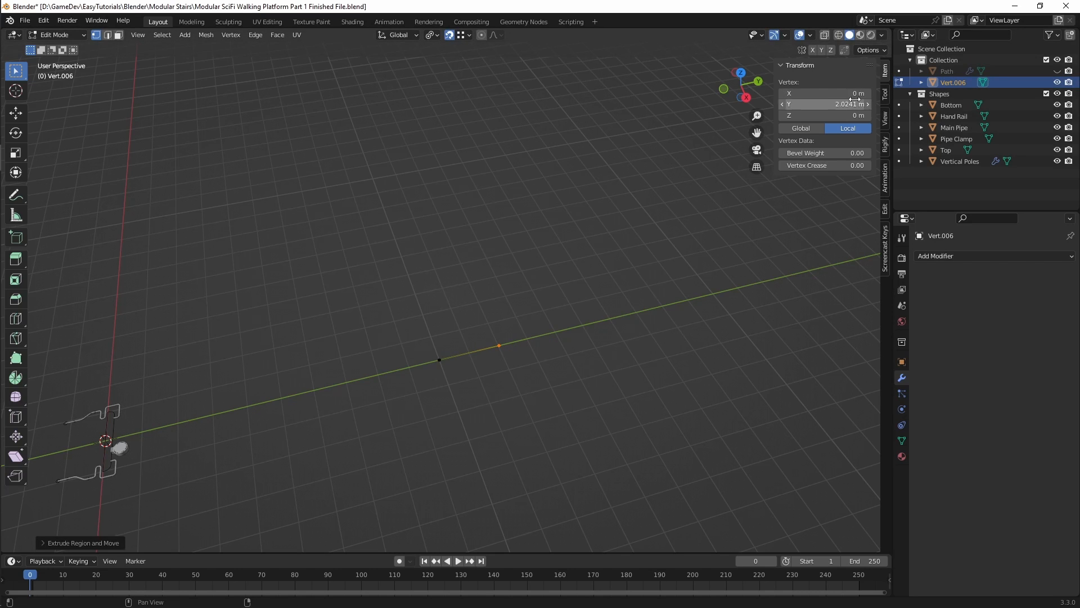
pyautogui.write('2')
pyautogui.press('Return')
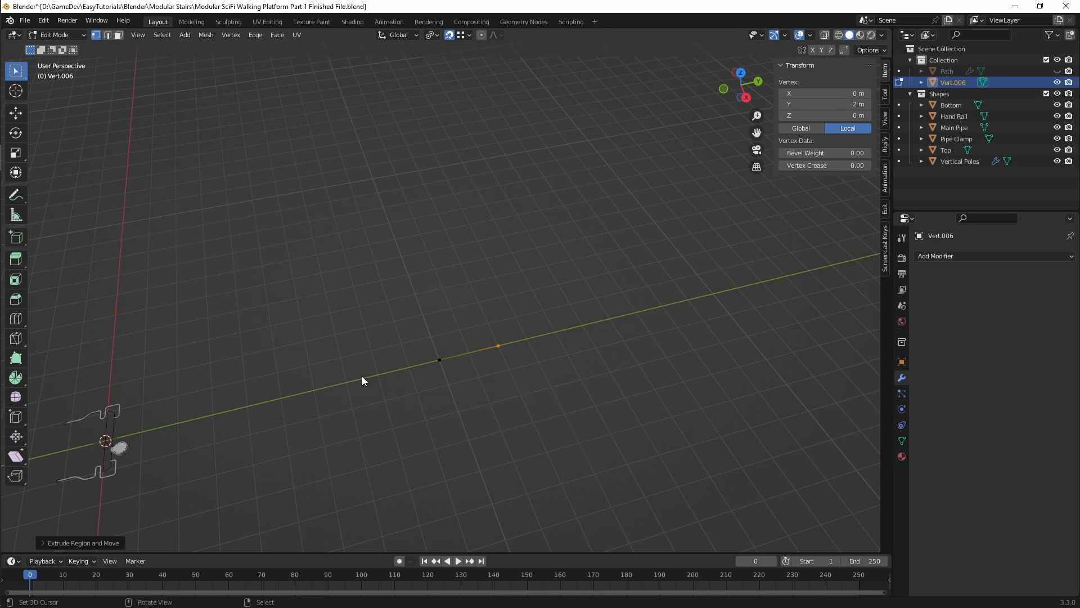
# Step: Extrude the end vertex further along the Y axis and set the new vertex's local Y to 4 m
pyautogui.press('e')
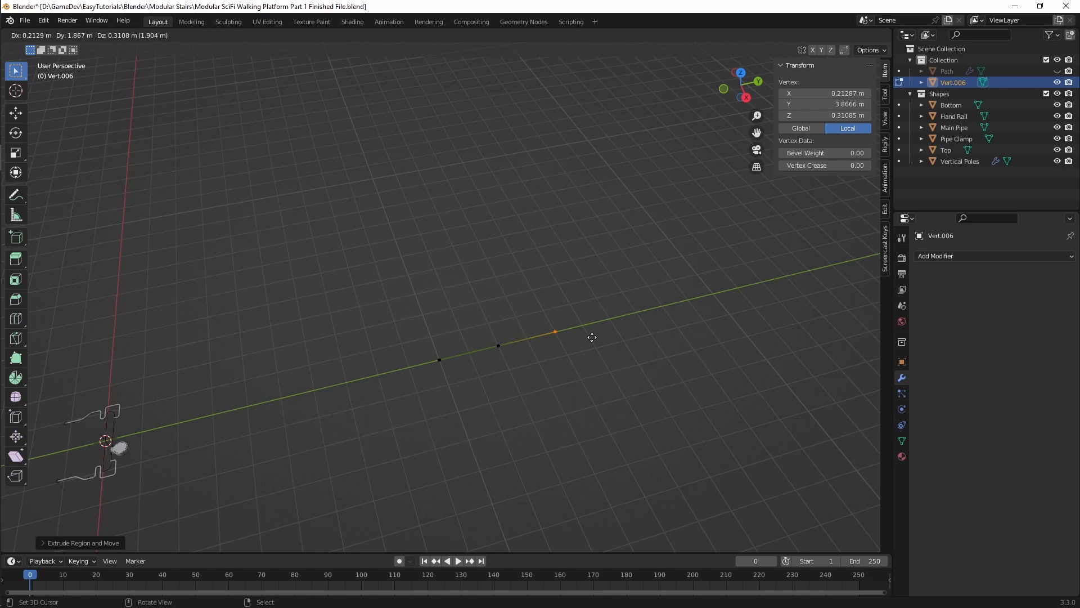
pyautogui.press('y')
pyautogui.click(591, 336)
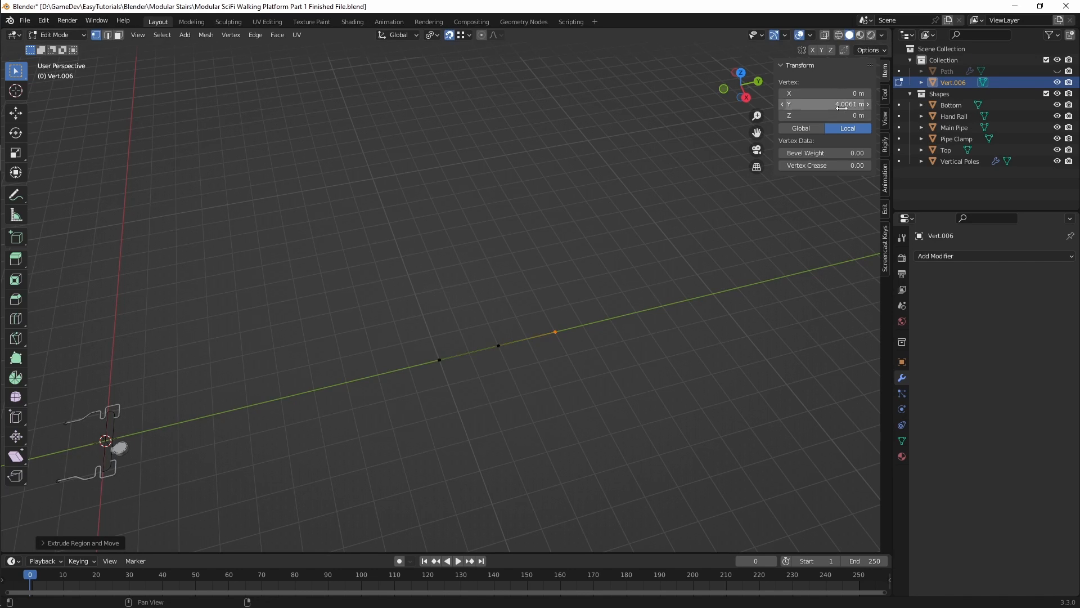
pyautogui.click(840, 104)
pyautogui.write('4')
pyautogui.press('Return')
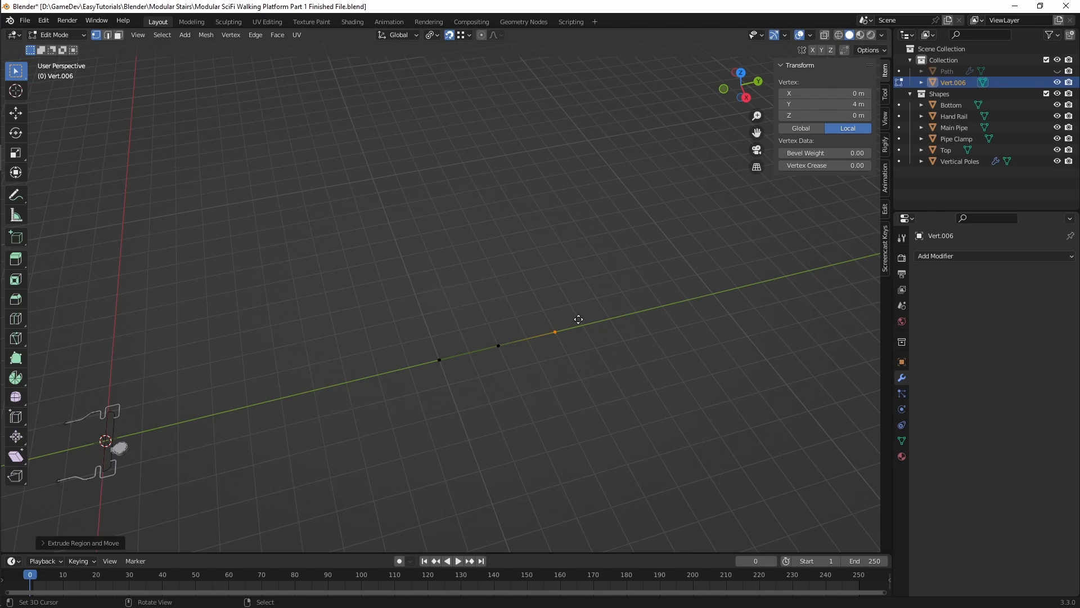
# Step: Extrude a third segment along the Y axis and set its end vertex's local Y to 7 m
pyautogui.press('e')
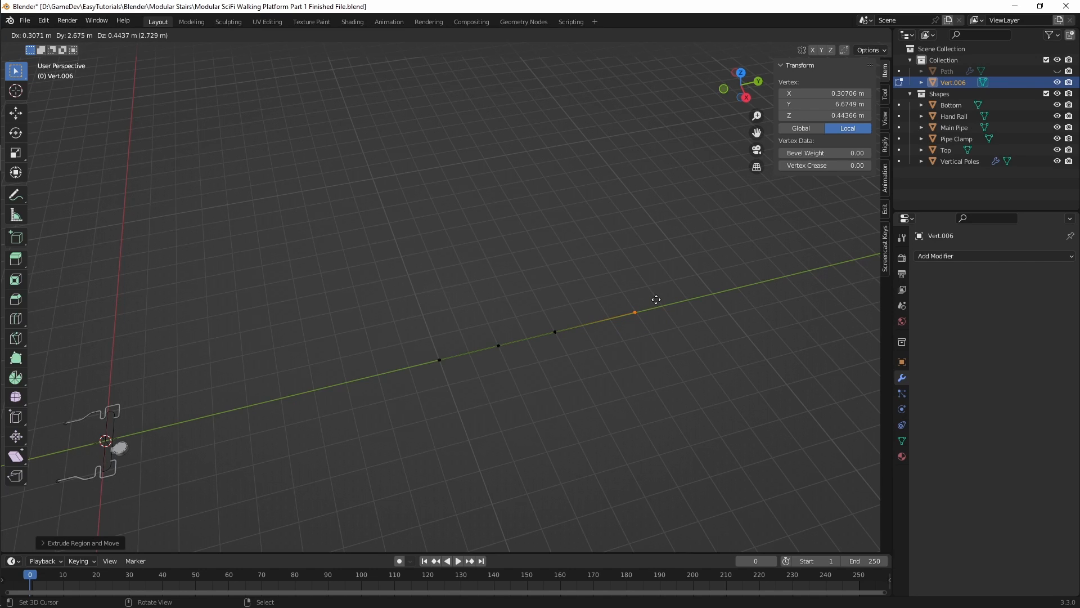
pyautogui.press('y')
pyautogui.click(656, 299)
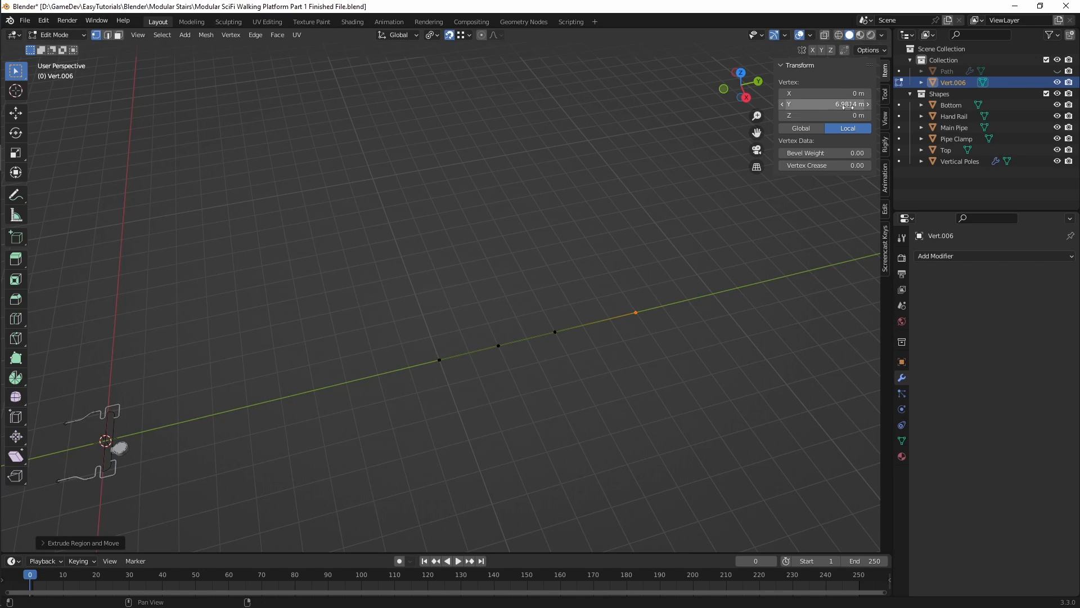
pyautogui.click(849, 105)
pyautogui.write('7')
pyautogui.press('Return')
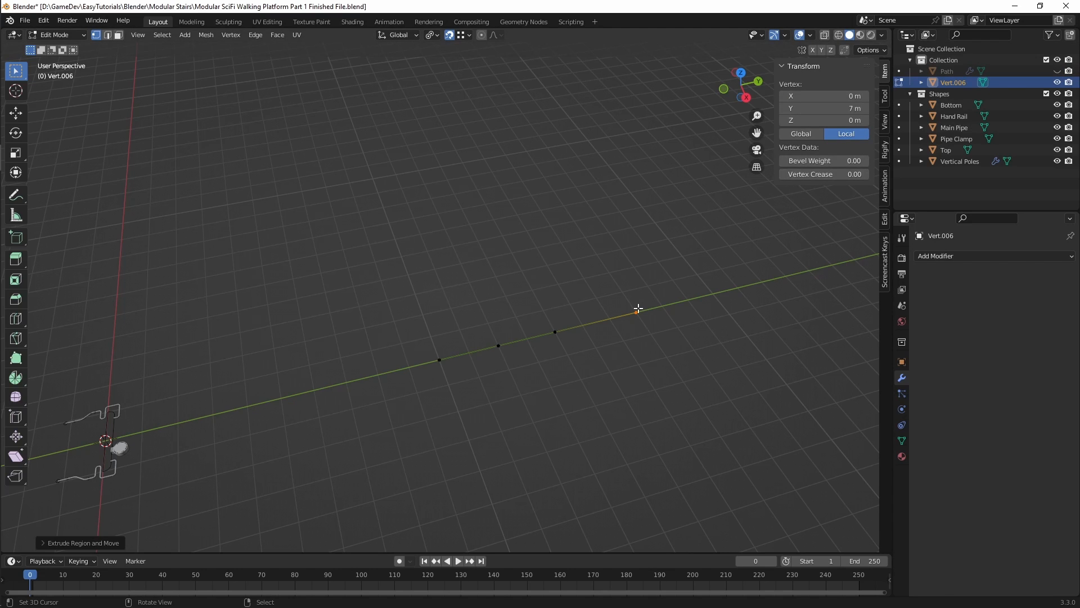
# Step: Extrude the end vertex sideways along the X axis and set the new vertex's local X to -3 m
pyautogui.press('e')
pyautogui.press('x')
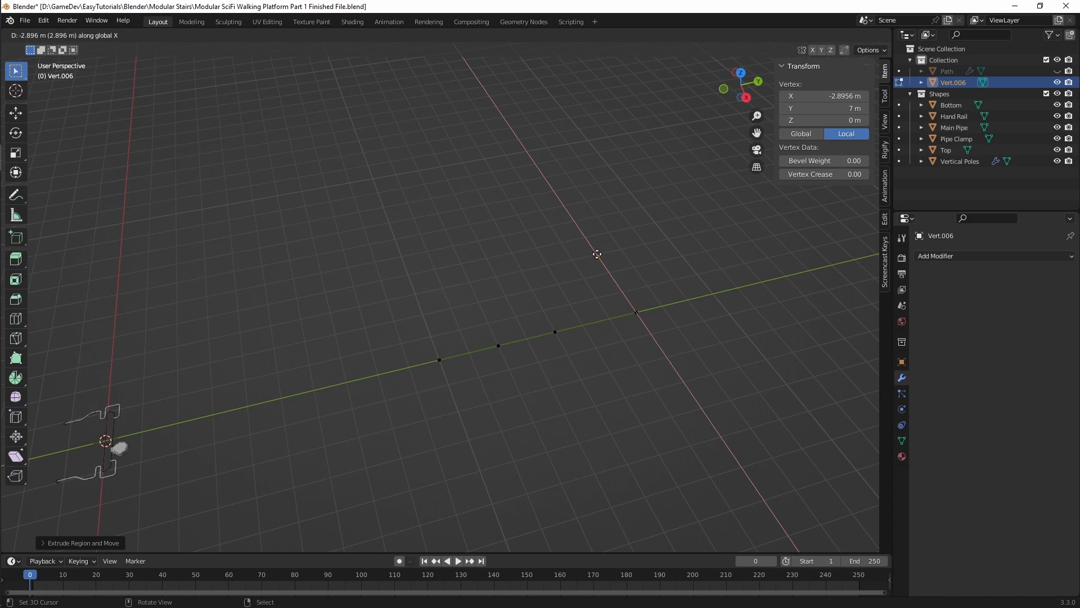
pyautogui.click(592, 243)
pyautogui.click(827, 92)
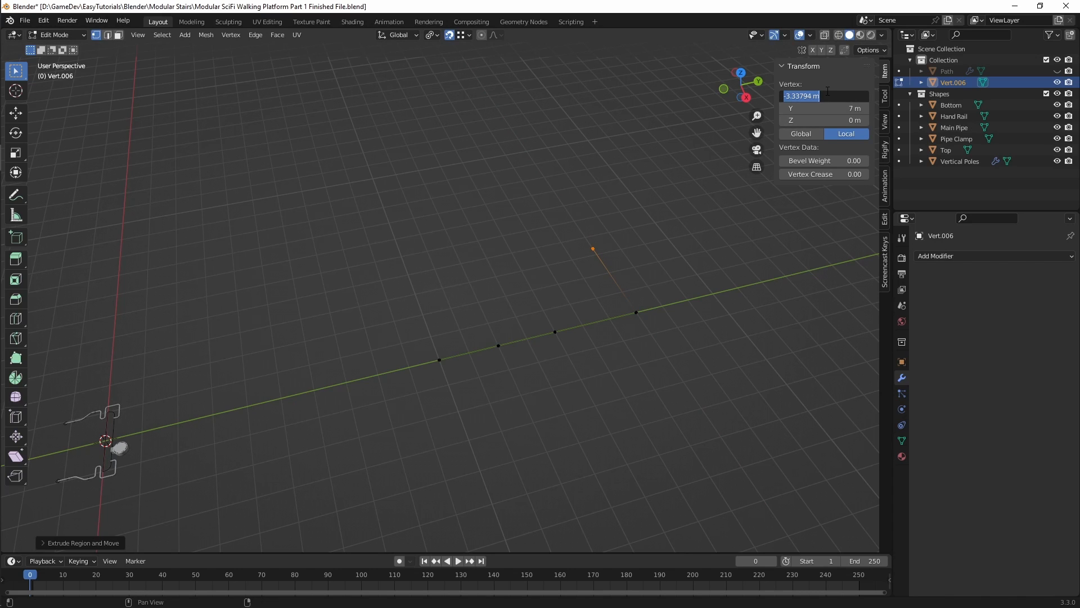
pyautogui.press('BackSpace')
pyautogui.write('-3')
pyautogui.press('Return')
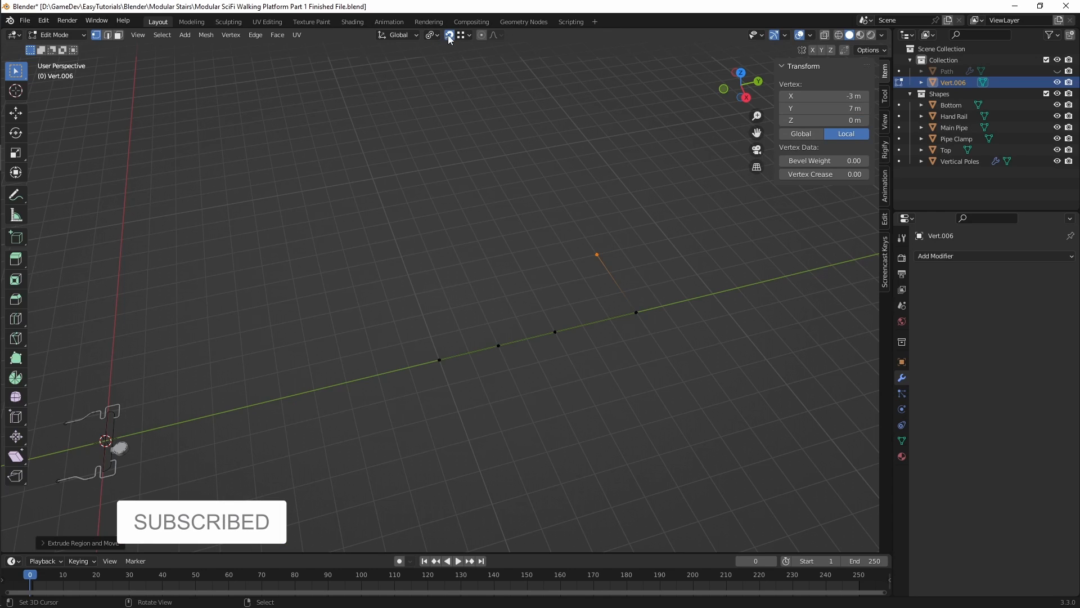
# Step: Extrude the corner vertex back along Y with vertex snapping, aligning it with the first row's 4 m vertex
pyautogui.click(464, 35)
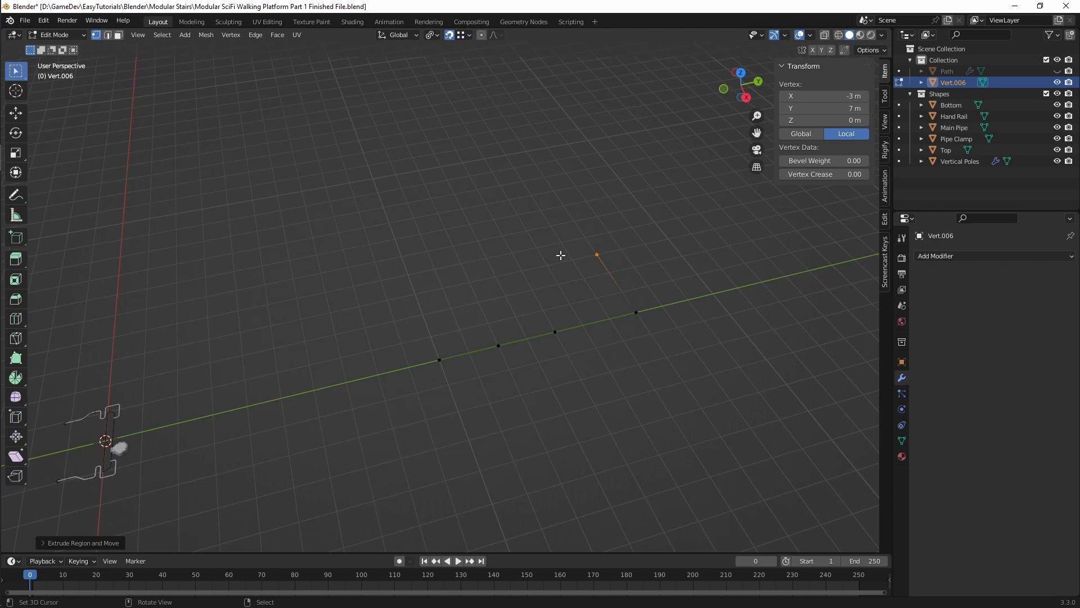
pyautogui.press('e')
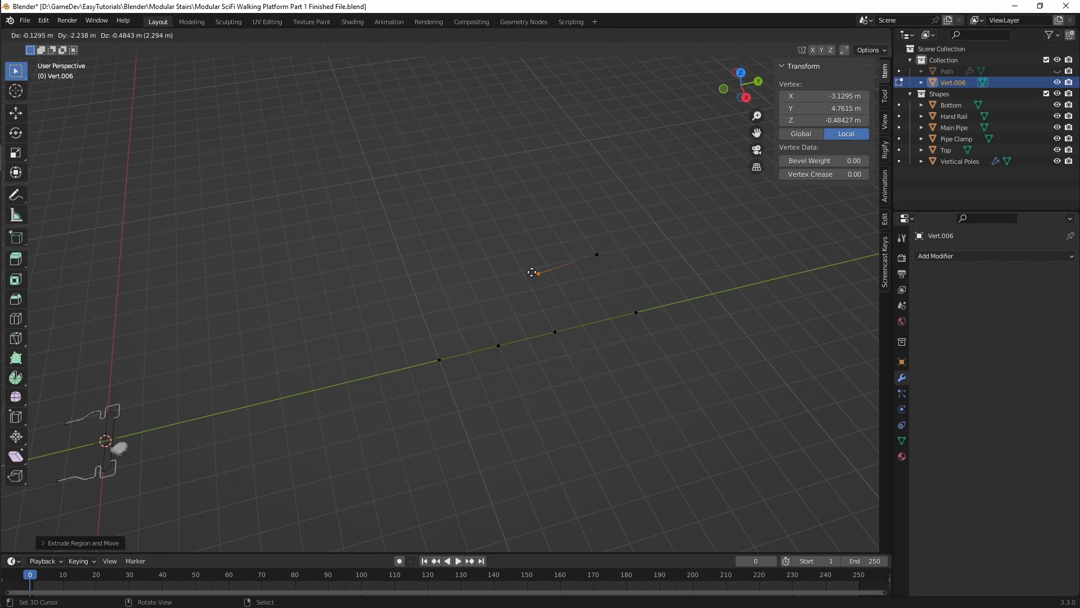
pyautogui.click(531, 274)
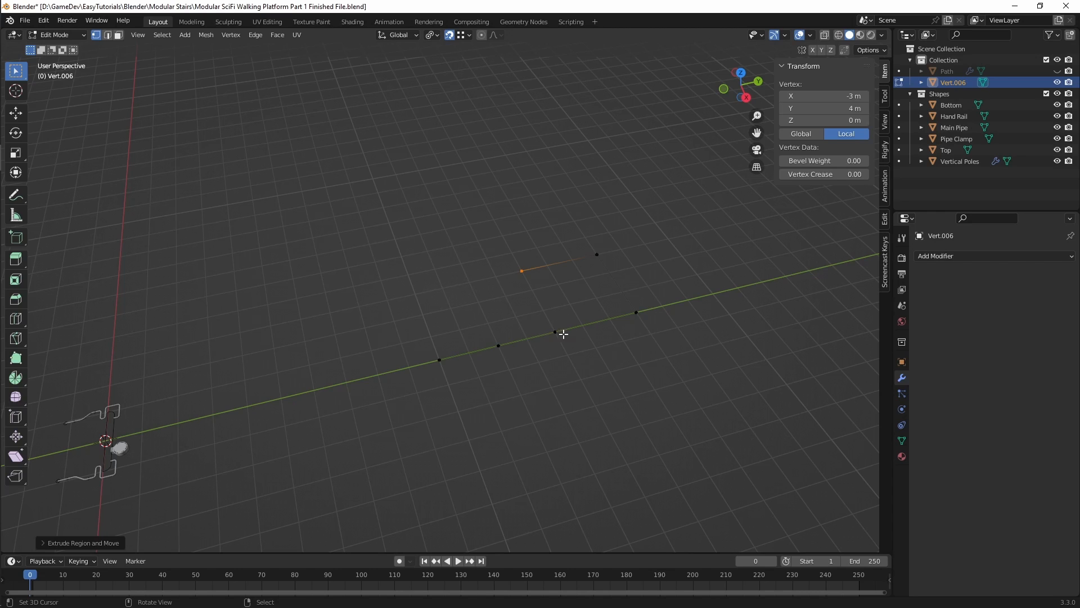
# Step: Extrude two more vertices back along Y, snapping them level with the first row's 2 m and 0 m vertices
pyautogui.press('e')
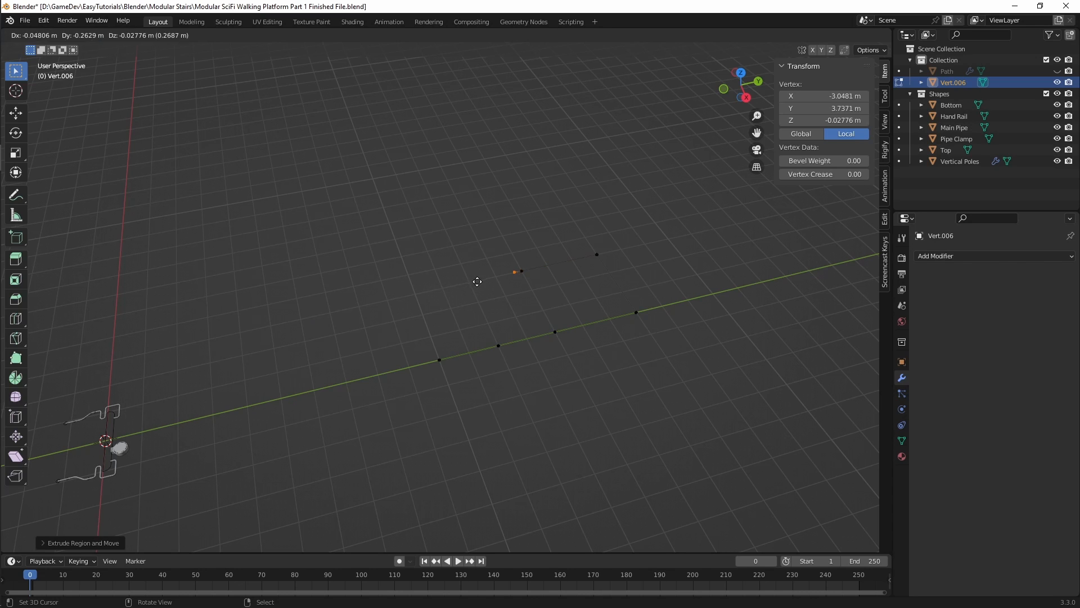
pyautogui.click(474, 280)
pyautogui.press('e')
pyautogui.press('y')
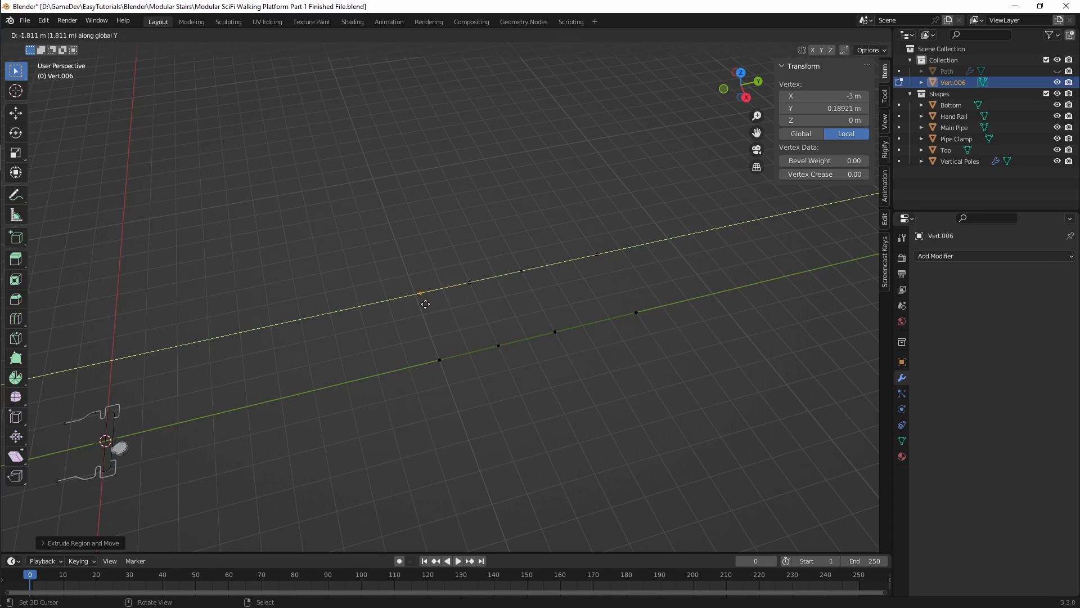
pyautogui.click(440, 359)
# Step: Select the four vertices of the second row and move them along the X axis to about X -5.07 m
pyautogui.moveTo(533, 317)
pyautogui.mouseDown(button='middle')
pyautogui.moveTo(543, 316)
pyautogui.moveTo(528, 313)
pyautogui.mouseUp(button='middle')
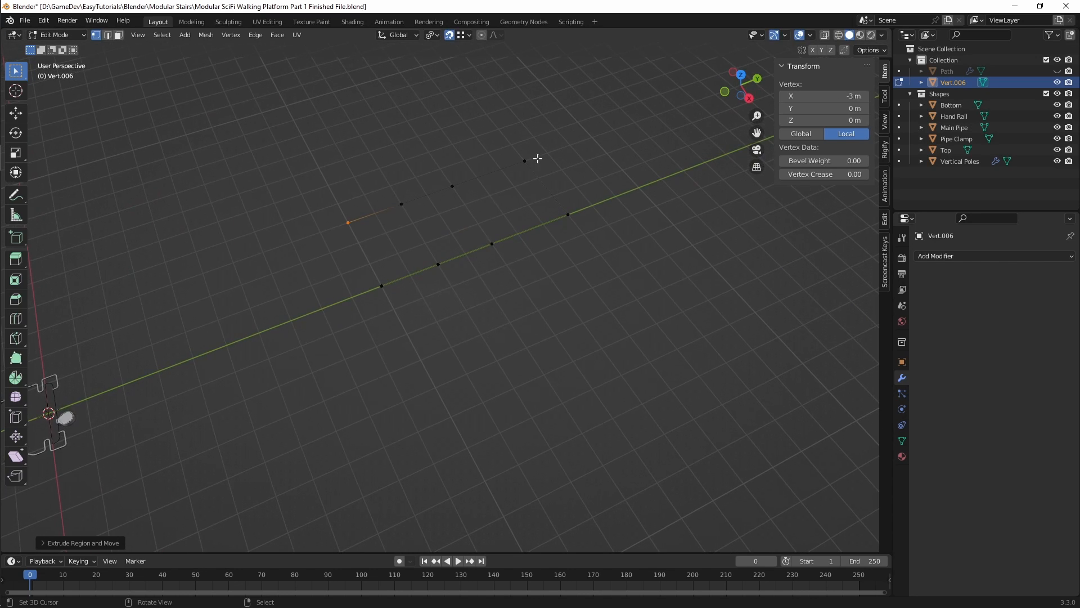
pyautogui.moveTo(550, 132); pyautogui.dragTo(301, 227)
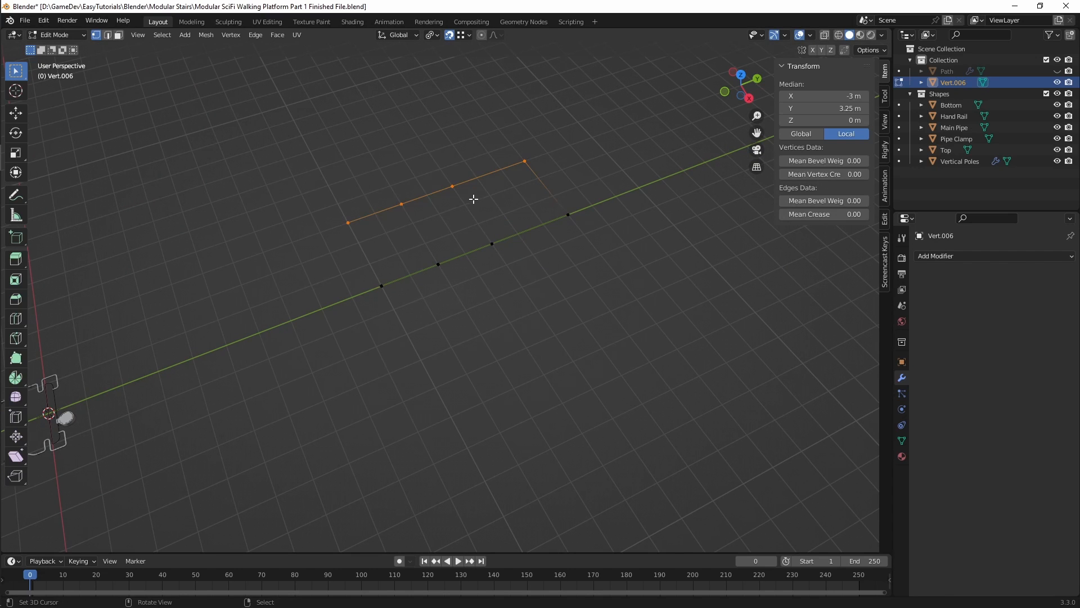
pyautogui.press('g')
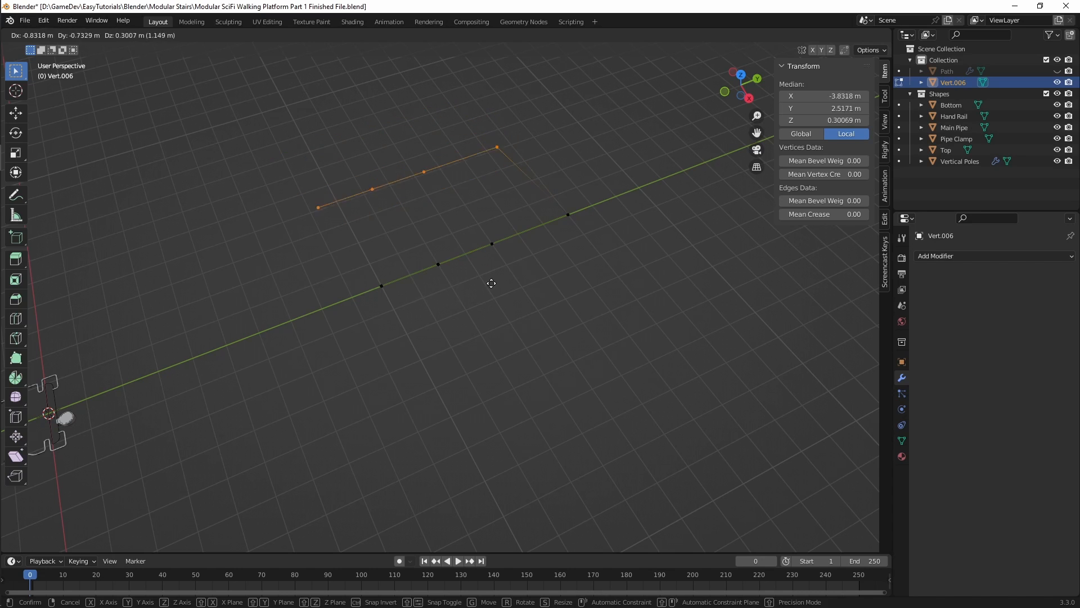
pyautogui.press('x')
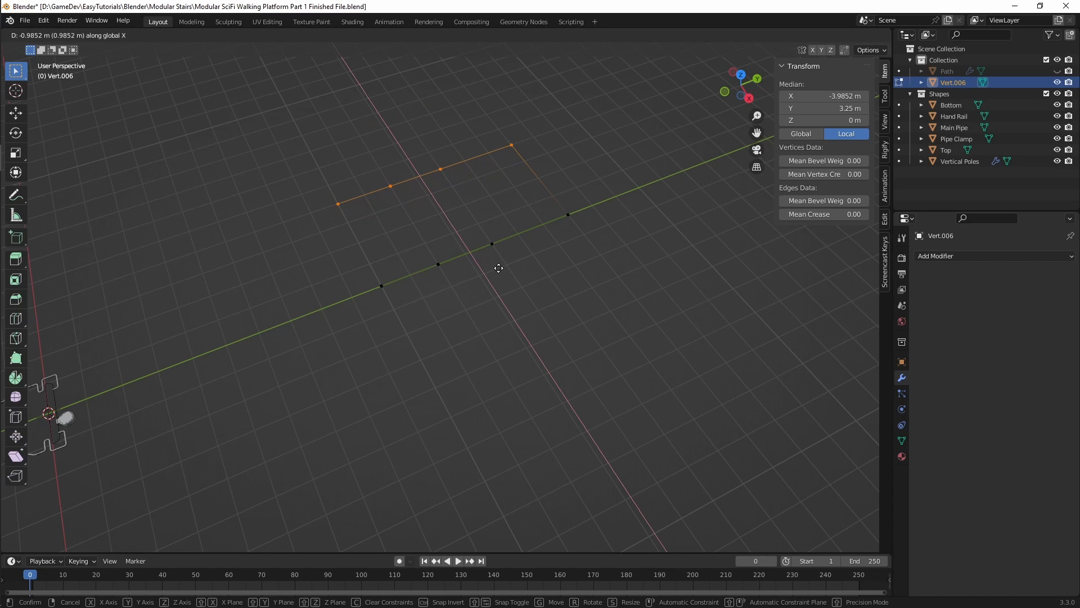
pyautogui.click(527, 222)
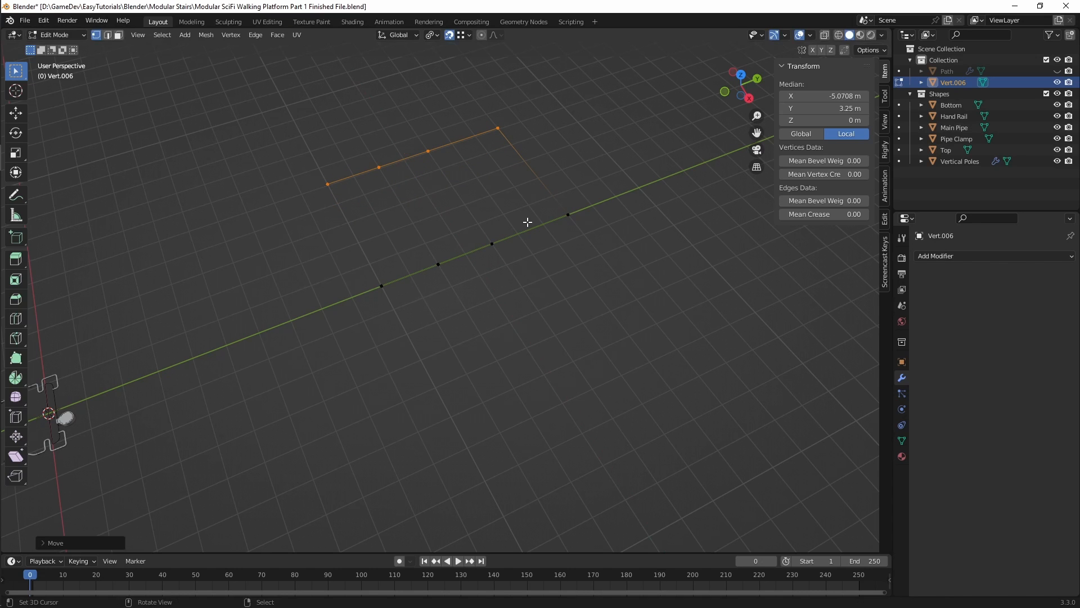
# Step: Move the second row's end vertex along the Y axis to about -0.99 m and check the neighbouring vertices' coordinates
pyautogui.click(330, 186)
pyautogui.write('gy')
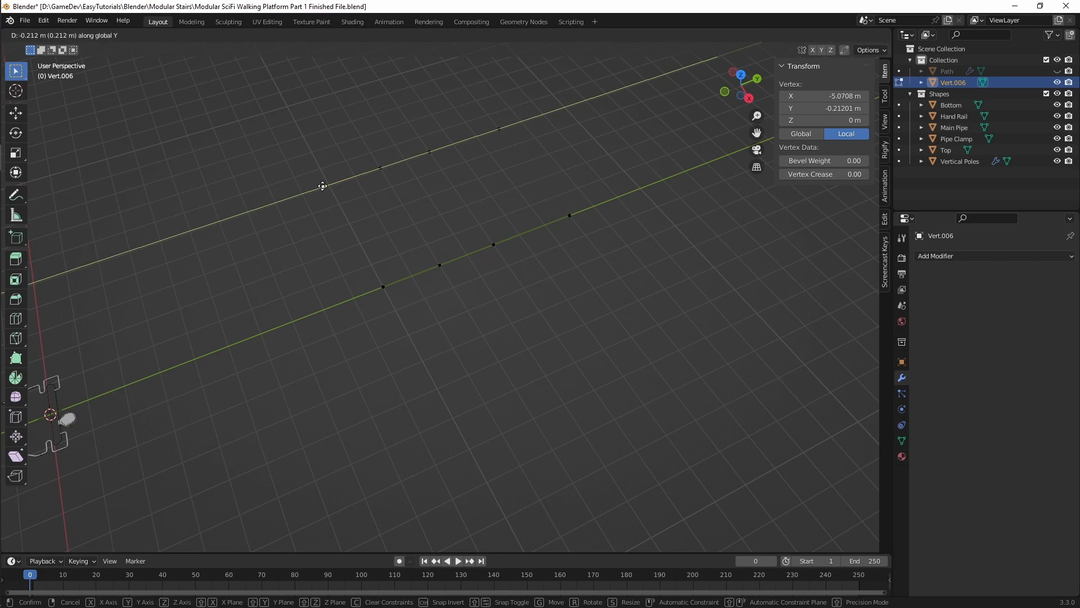
pyautogui.write('4')
pyautogui.press('Return')
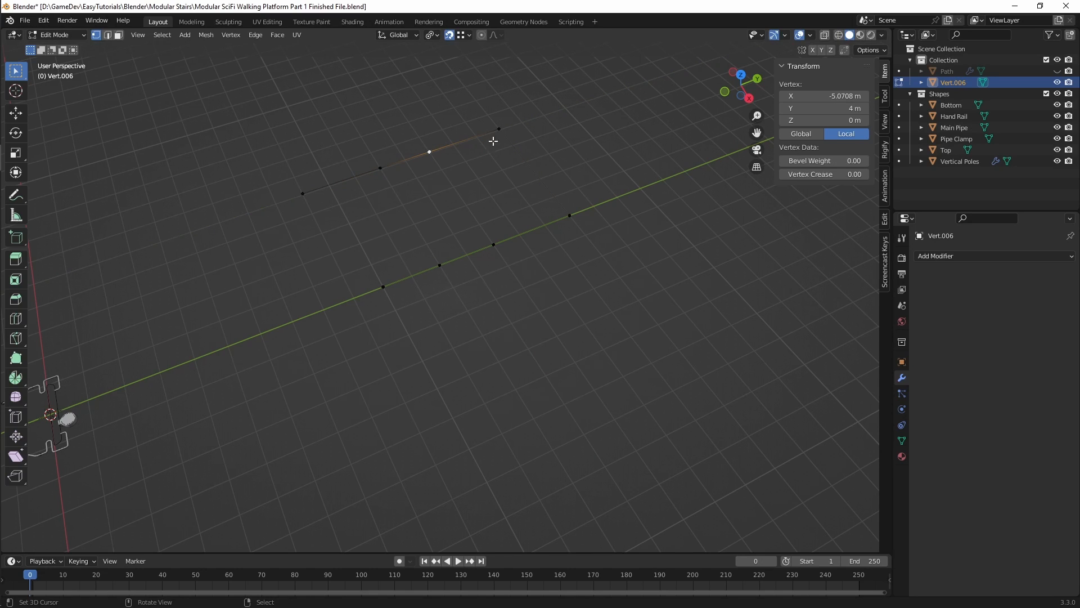
pyautogui.click(498, 250)
pyautogui.click(570, 216)
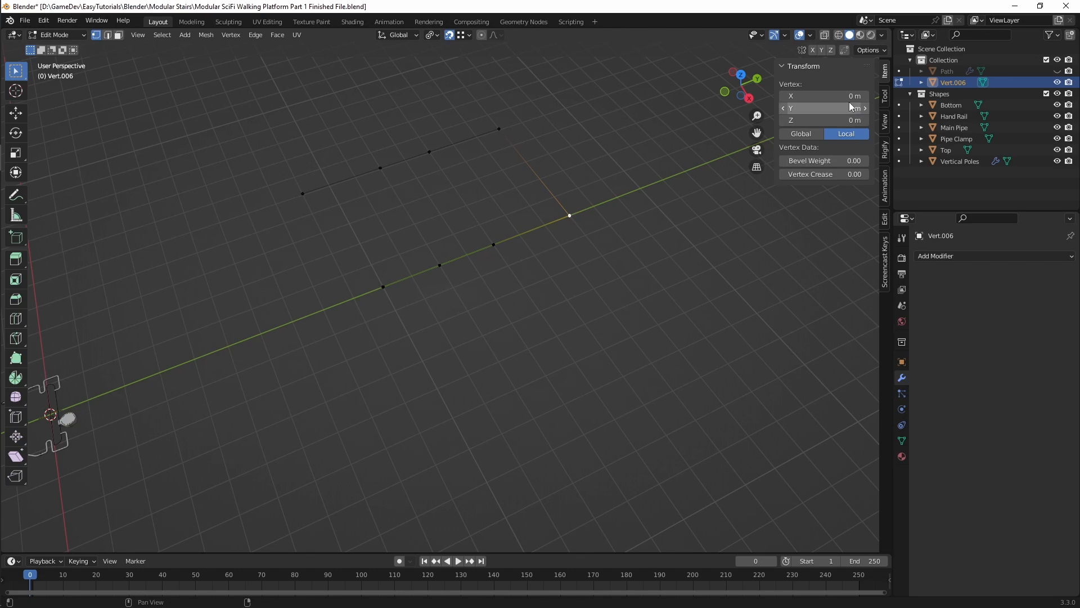
# Step: Set the local X of the second row's 2 m vertex and its end vertex to -5 m
pyautogui.click(381, 168)
pyautogui.click(824, 96)
pyautogui.write('-5')
pyautogui.press('Return')
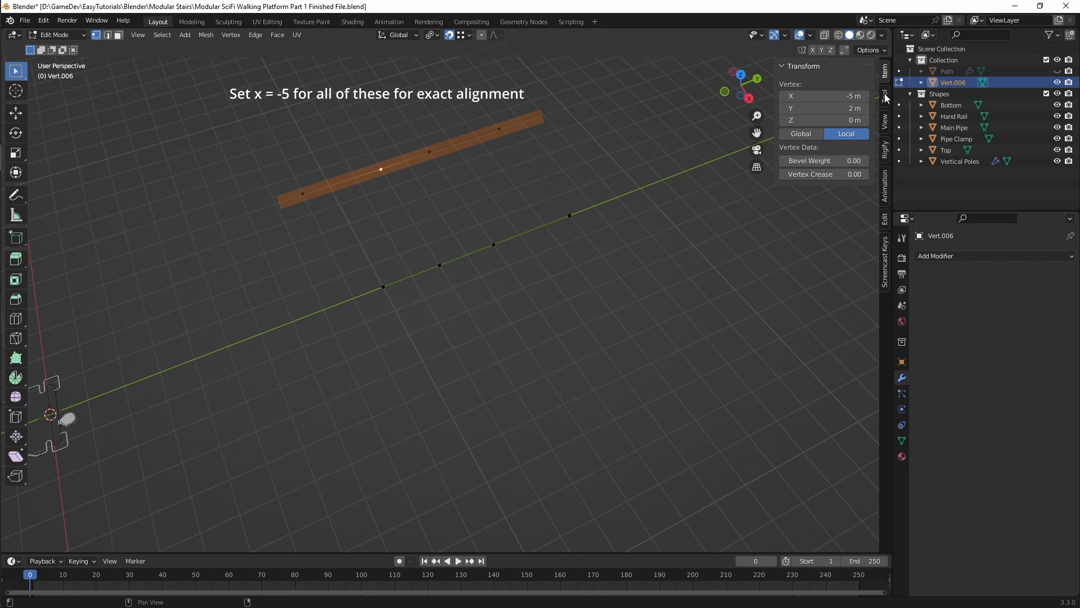
pyautogui.click(305, 195)
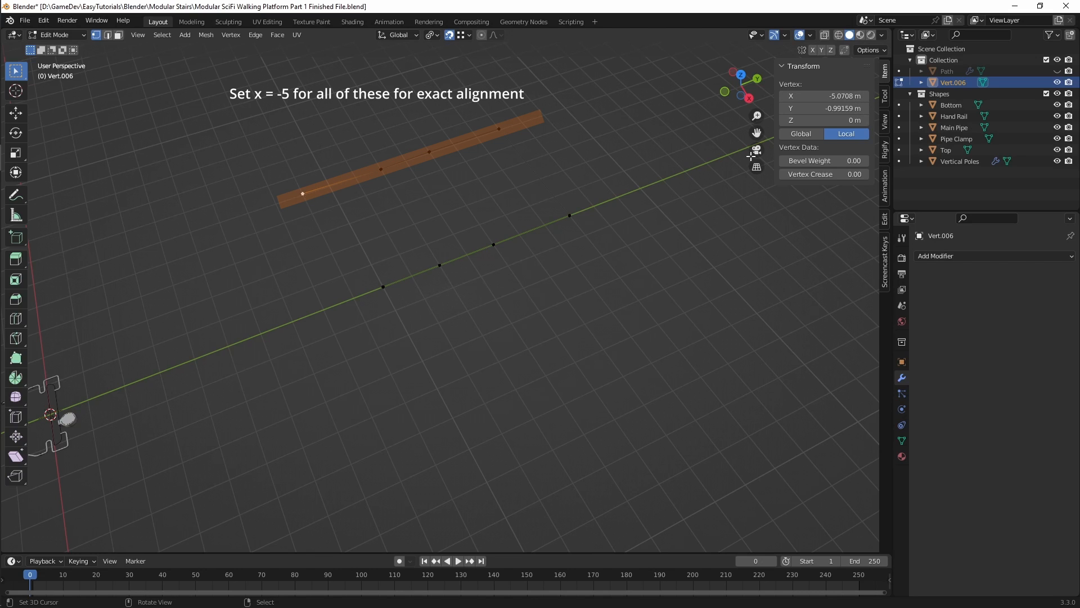
pyautogui.click(841, 95)
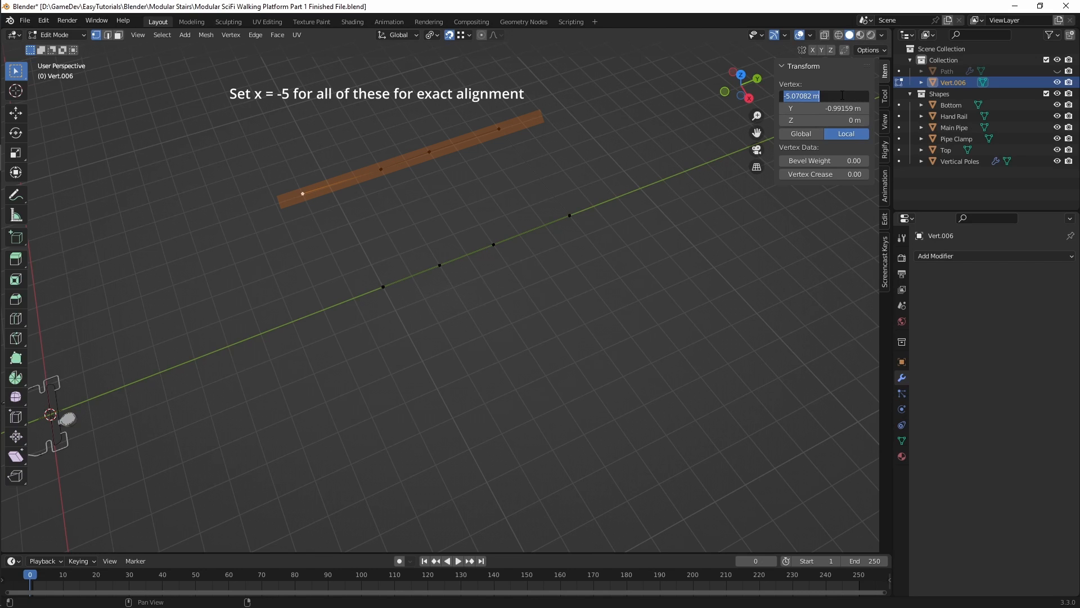
pyautogui.press('BackSpace')
pyautogui.write('-5')
pyautogui.press('Return')
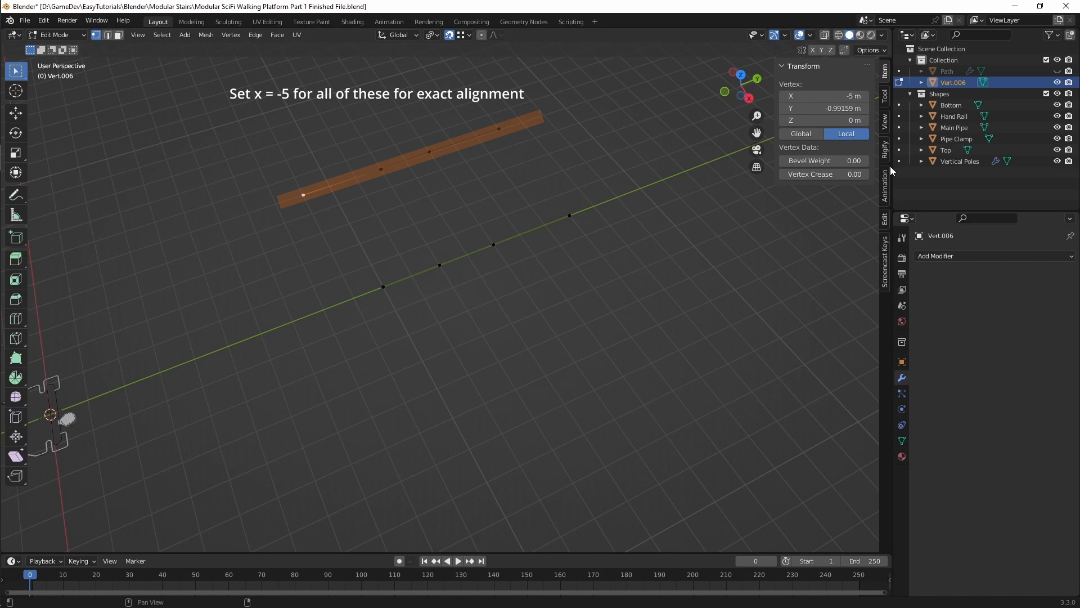
# Step: Set the local X of the second row's 7 m corner vertex and its 4 m vertex to -5 m
pyautogui.click(499, 129)
pyautogui.click(838, 96)
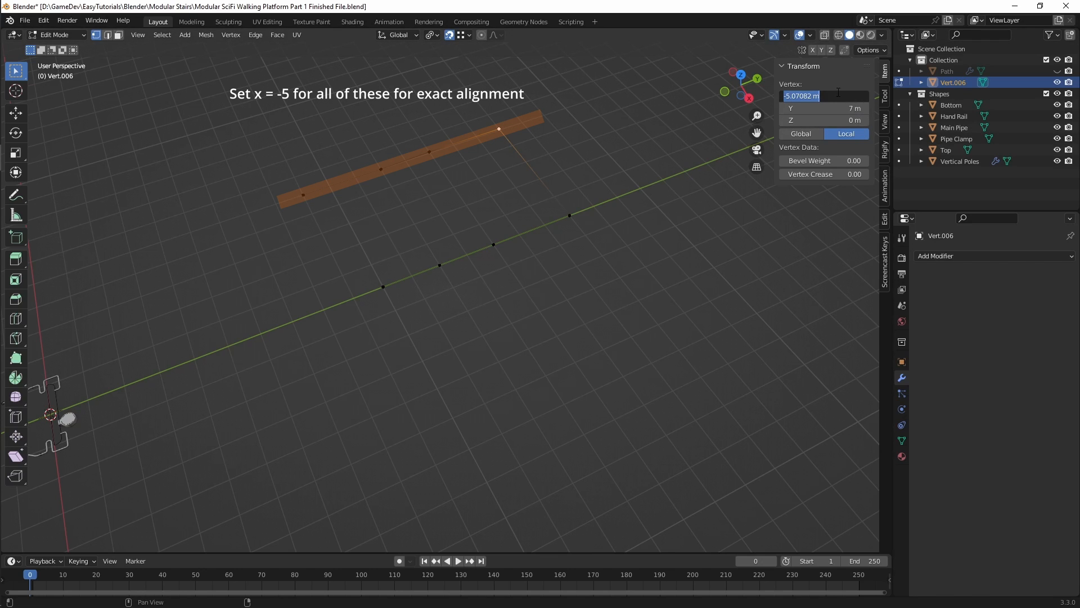
pyautogui.press('BackSpace')
pyautogui.write('-5')
pyautogui.press('Return')
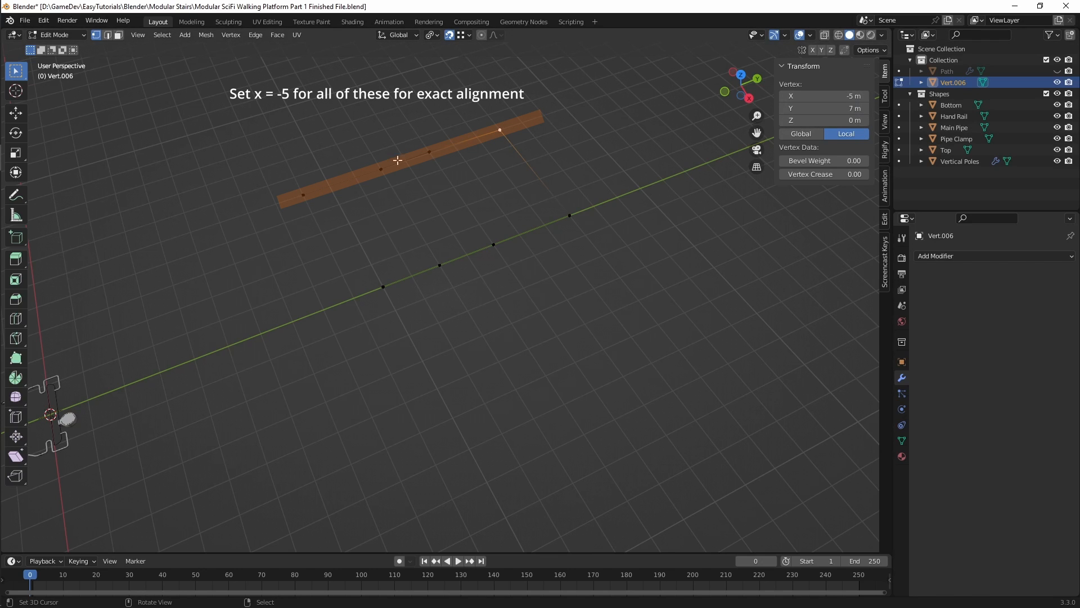
pyautogui.click(429, 151)
pyautogui.click(841, 97)
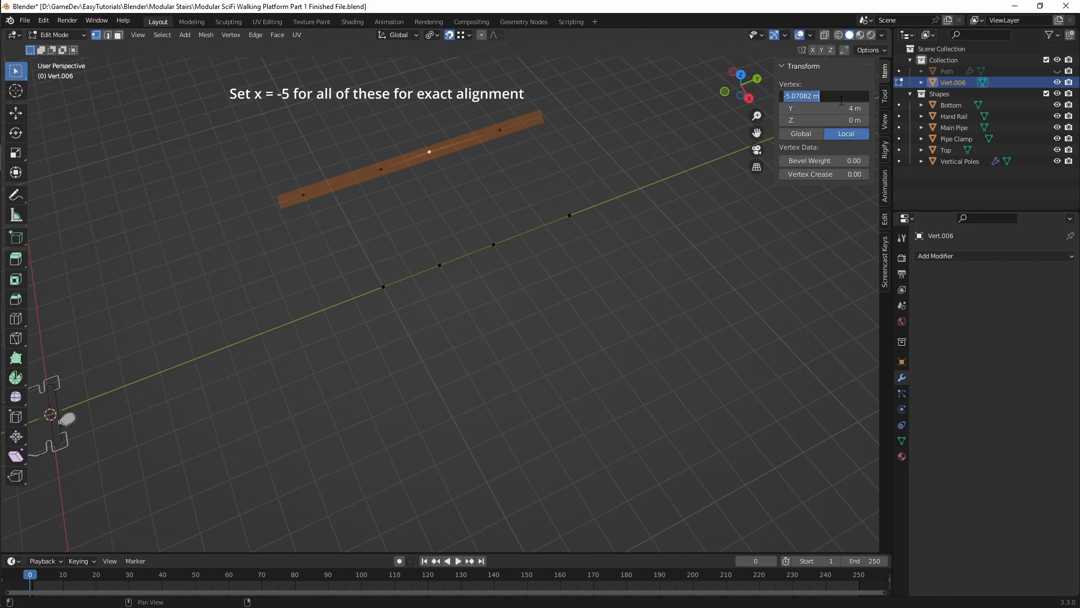
pyautogui.write('-5')
pyautogui.press('Return')
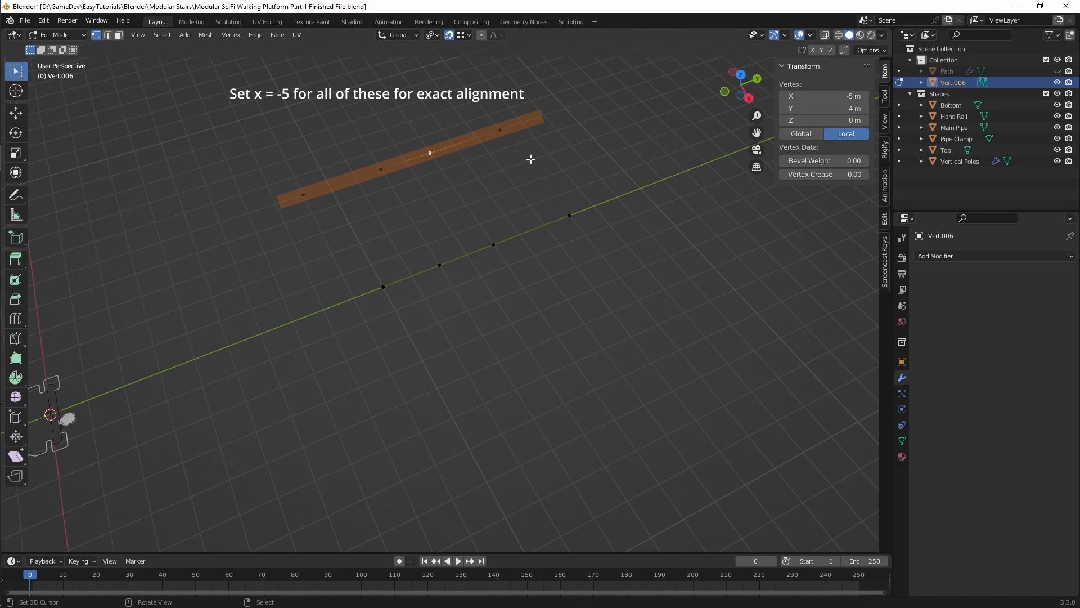
# Step: Set the local Y of the second row's end vertex to -1 m
pyautogui.click(380, 169)
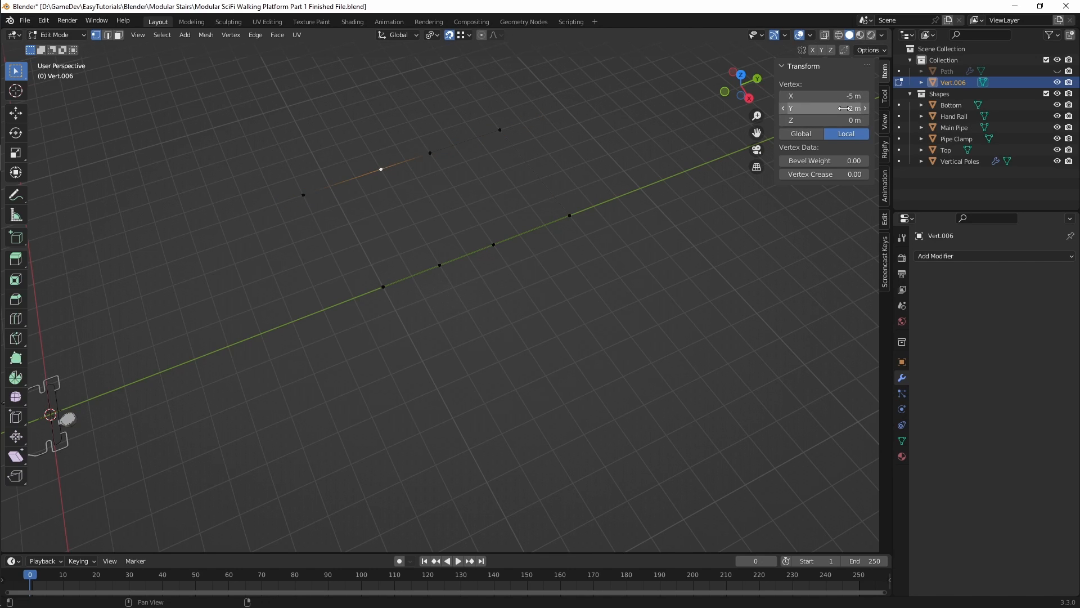
pyautogui.click(305, 194)
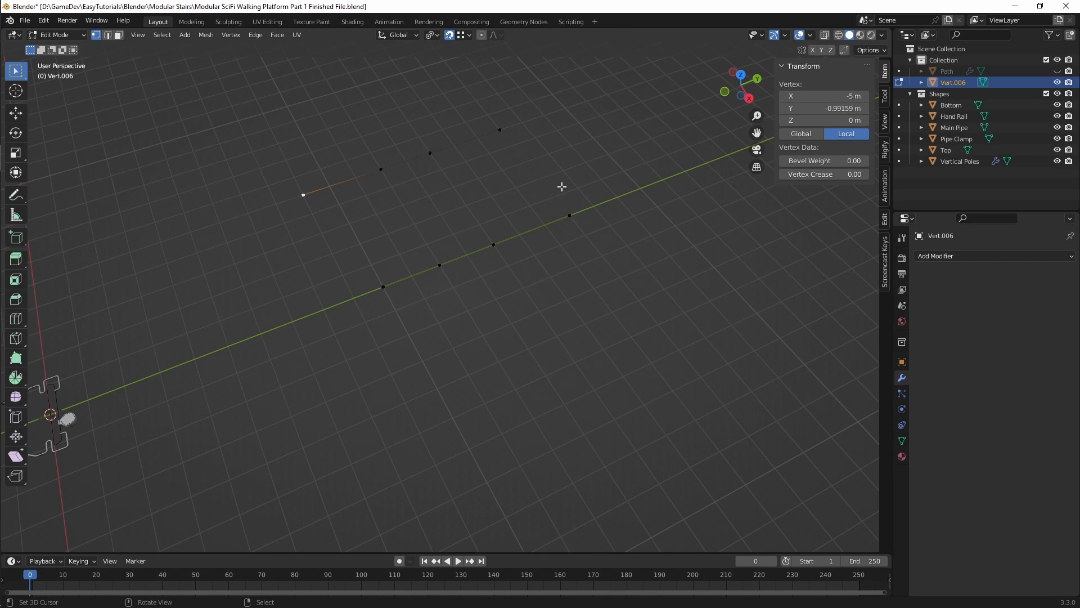
pyautogui.click(831, 108)
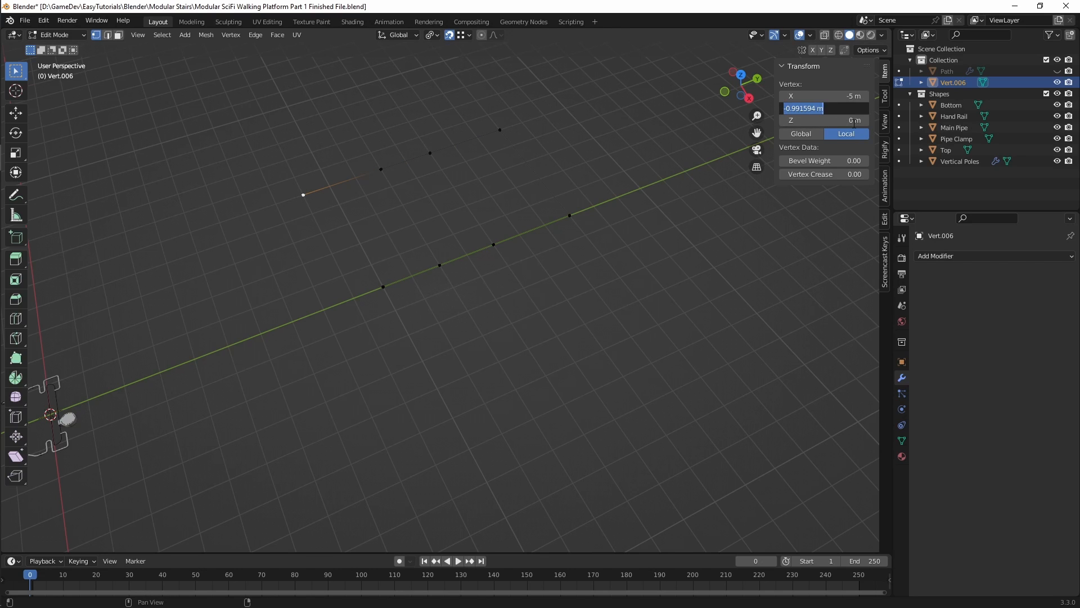
pyautogui.write('-1')
pyautogui.press('Return')
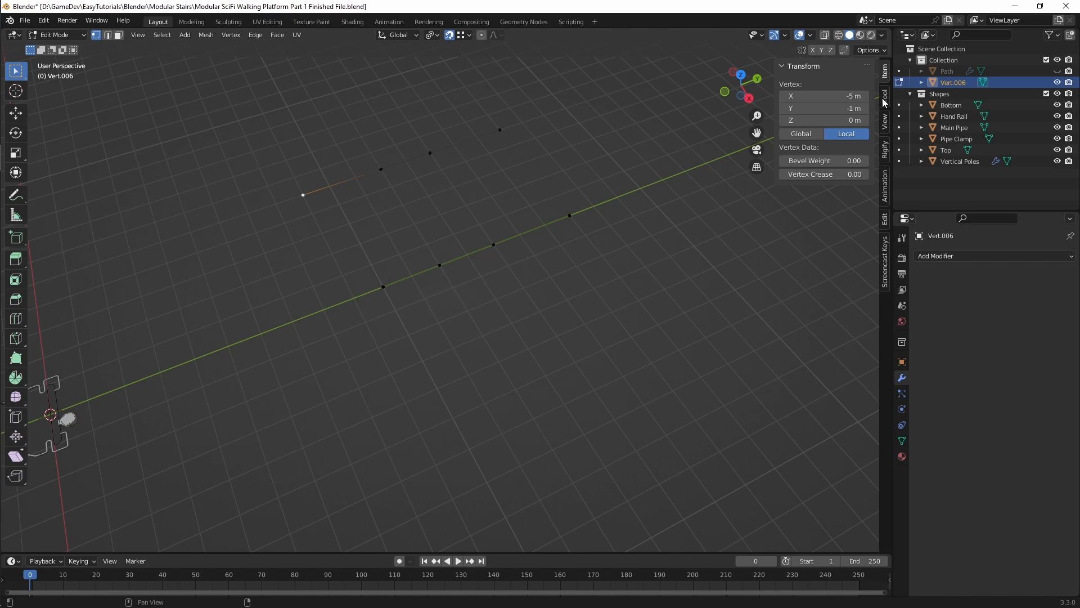
# Step: Extrude the second row's end vertex 5 m along the X axis, snapping it in line with the first row
pyautogui.press('g')
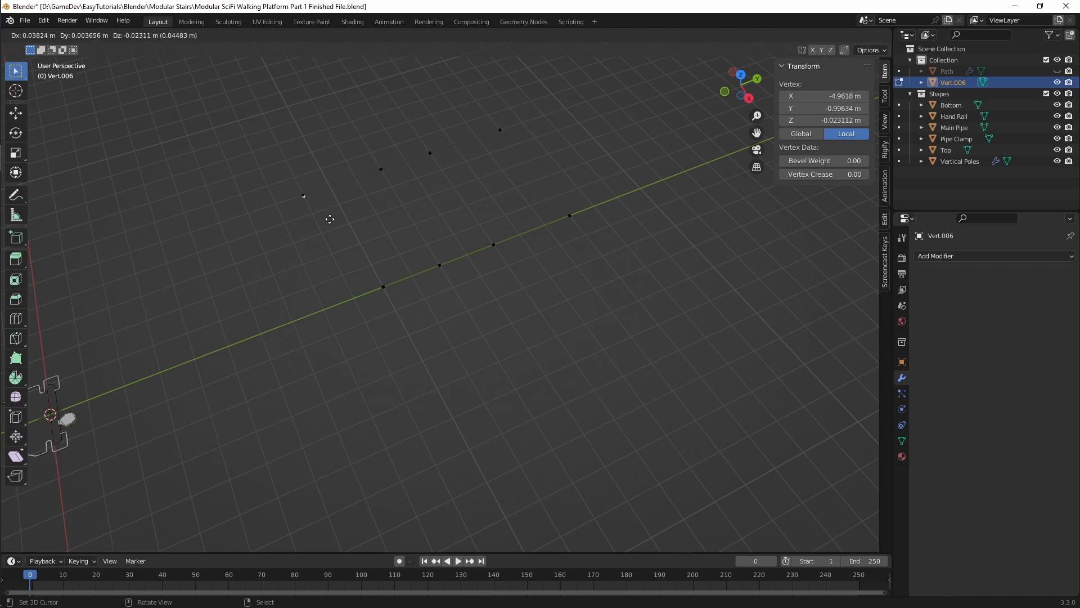
pyautogui.press('x')
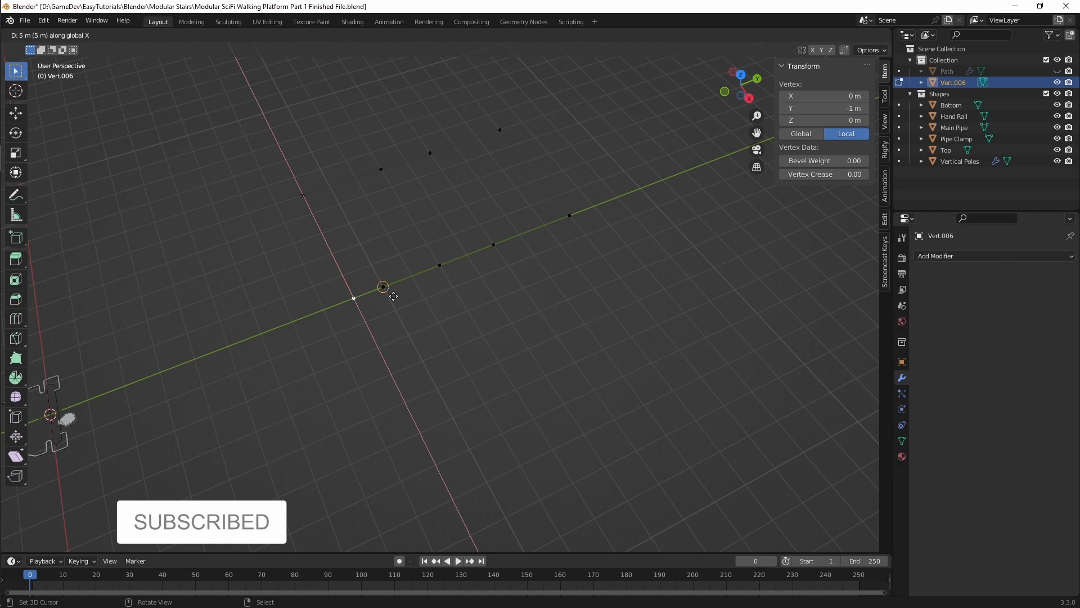
pyautogui.click(391, 290)
pyautogui.moveTo(381, 326); pyautogui.dragTo(287, 328, button='middle')
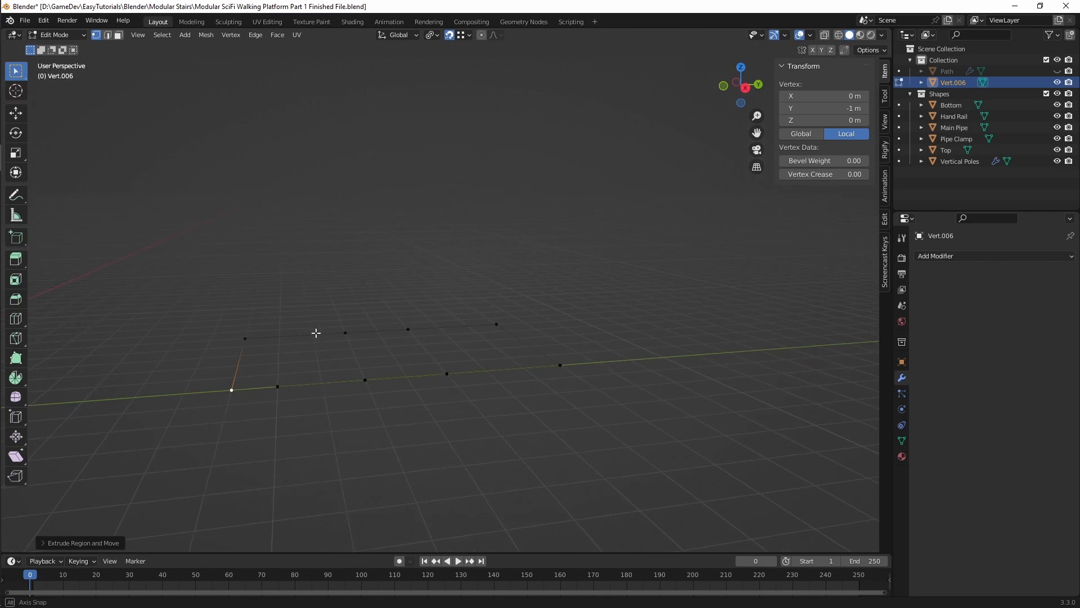
# Step: Select every path vertex except the first row's 0 m and 2 m vertices and raise them about 1.04 m along Z
pyautogui.press('b')
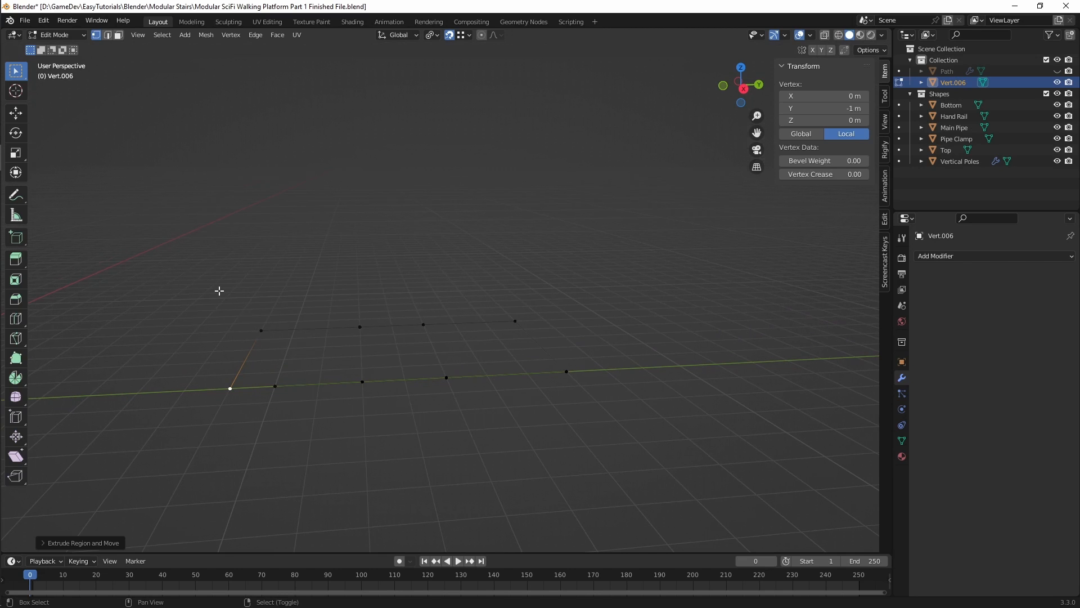
pyautogui.moveTo(219, 291); pyautogui.dragTo(416, 418)
pyautogui.press('b')
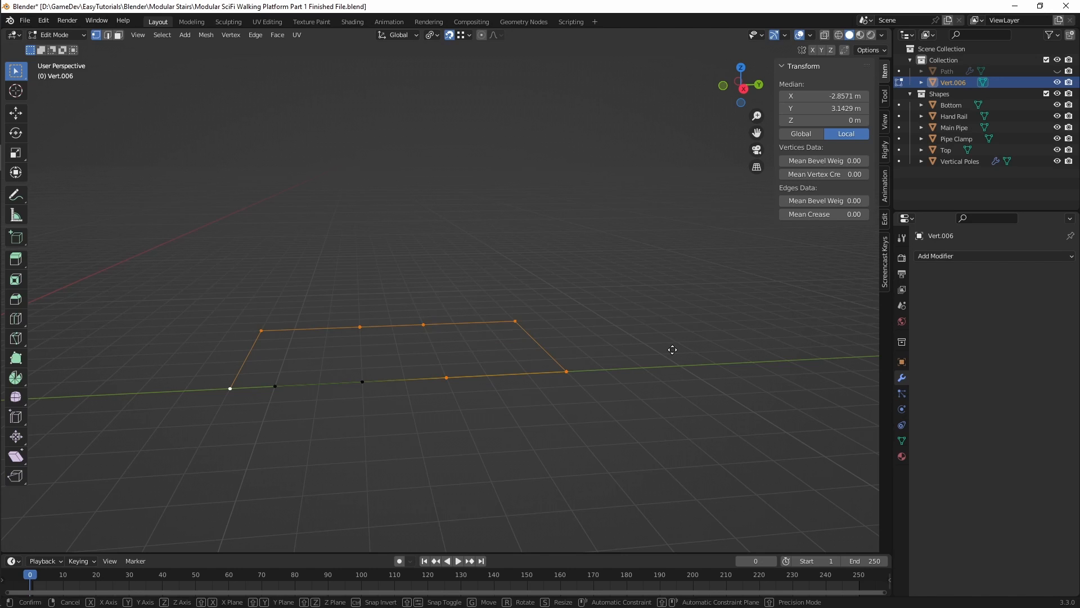
pyautogui.press('g')
pyautogui.press('z')
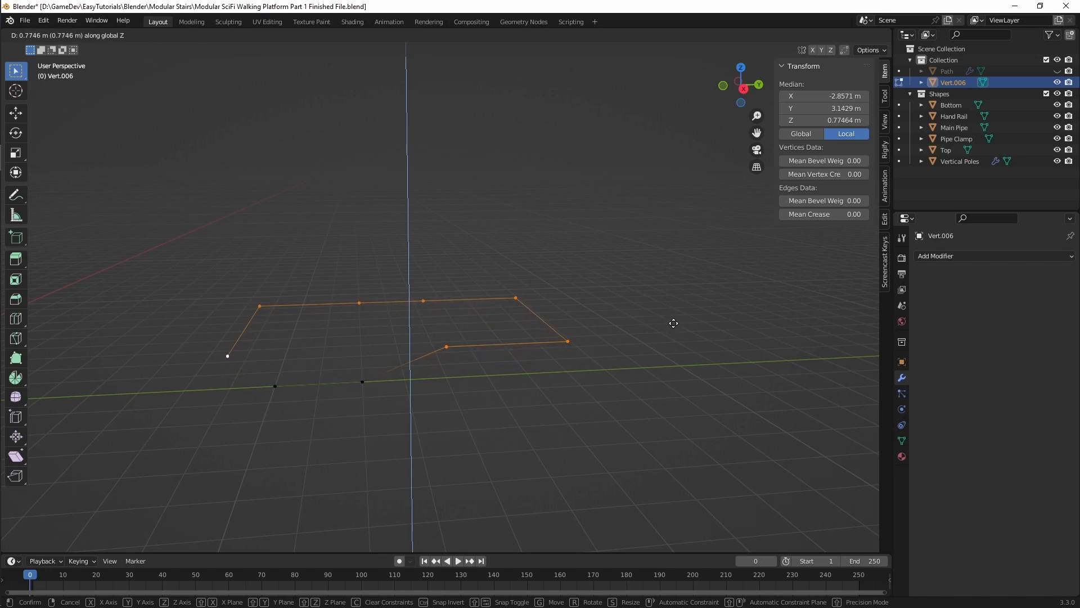
pyautogui.click(673, 315)
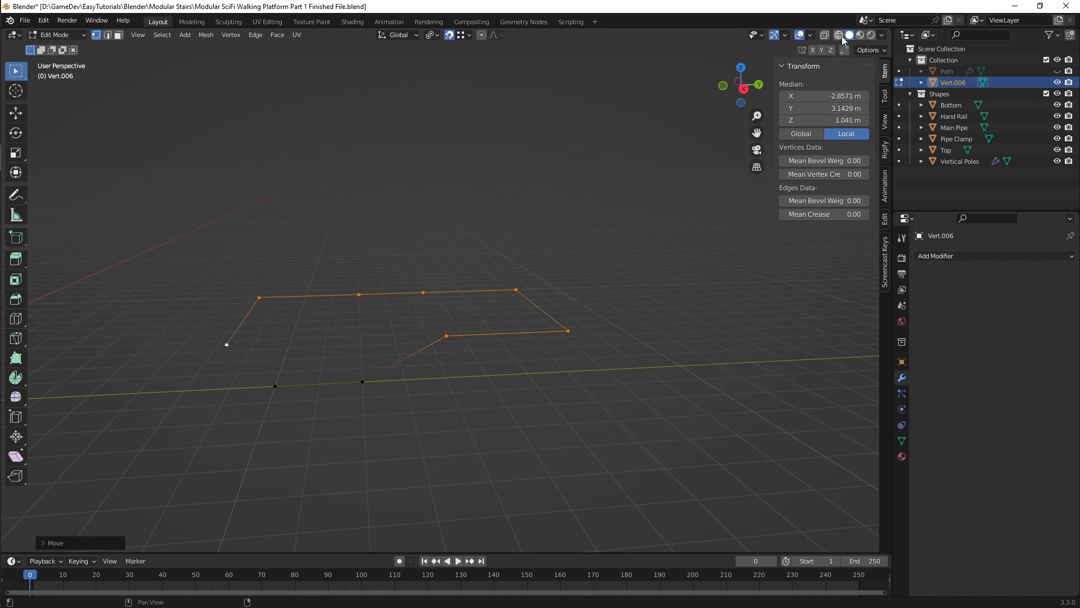
# Step: Try a median local Z of 2 m for the raised vertices
pyautogui.click(836, 119)
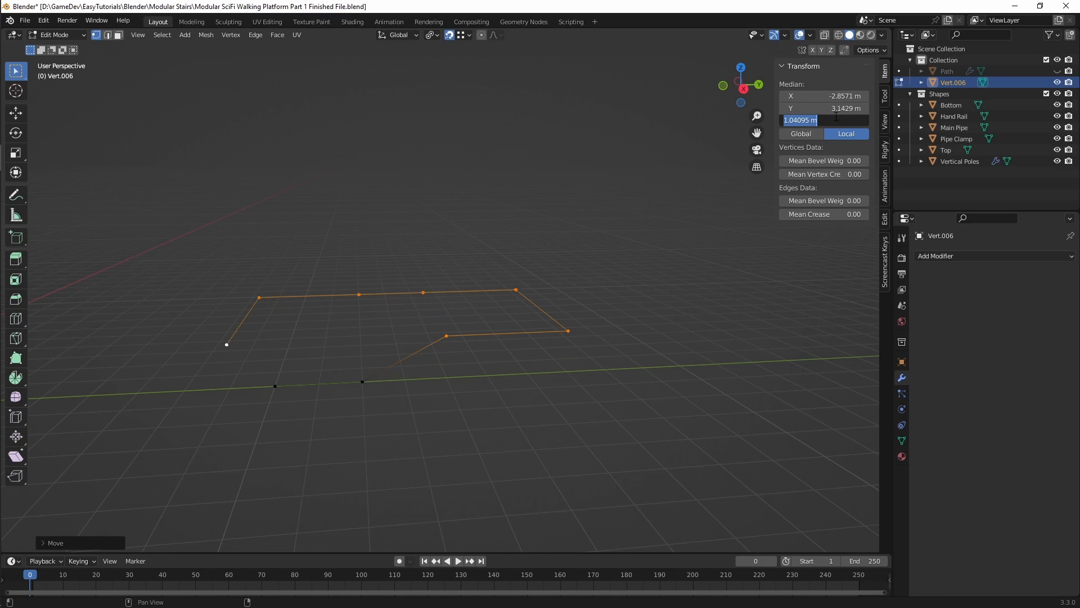
pyautogui.write('2')
pyautogui.press('Return')
# Step: Set the raised vertices' median local Z to 1 m
pyautogui.click(835, 119)
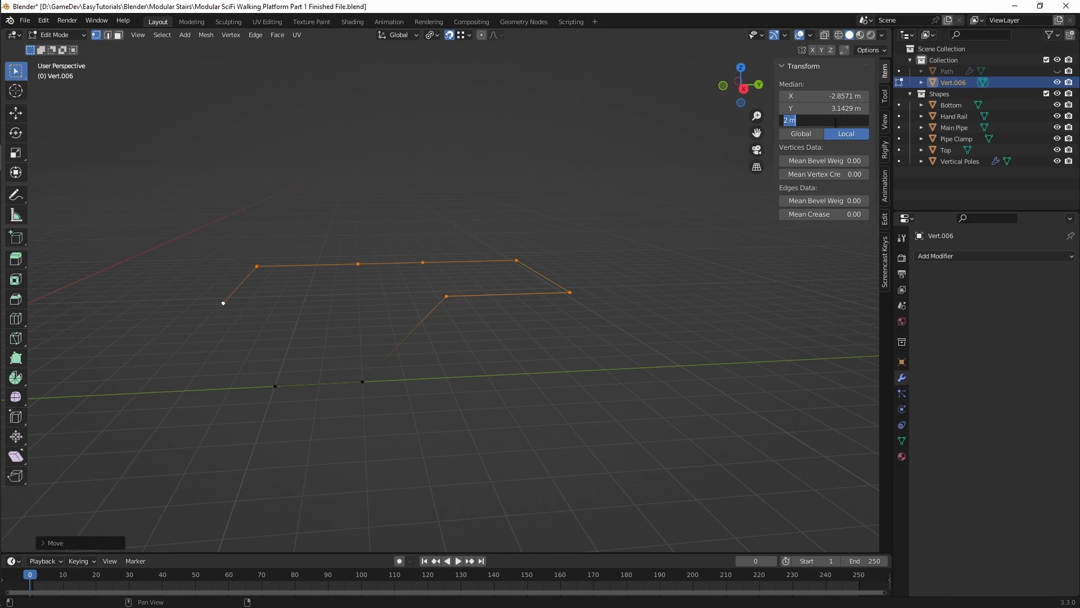
pyautogui.write('1')
pyautogui.press('Return')
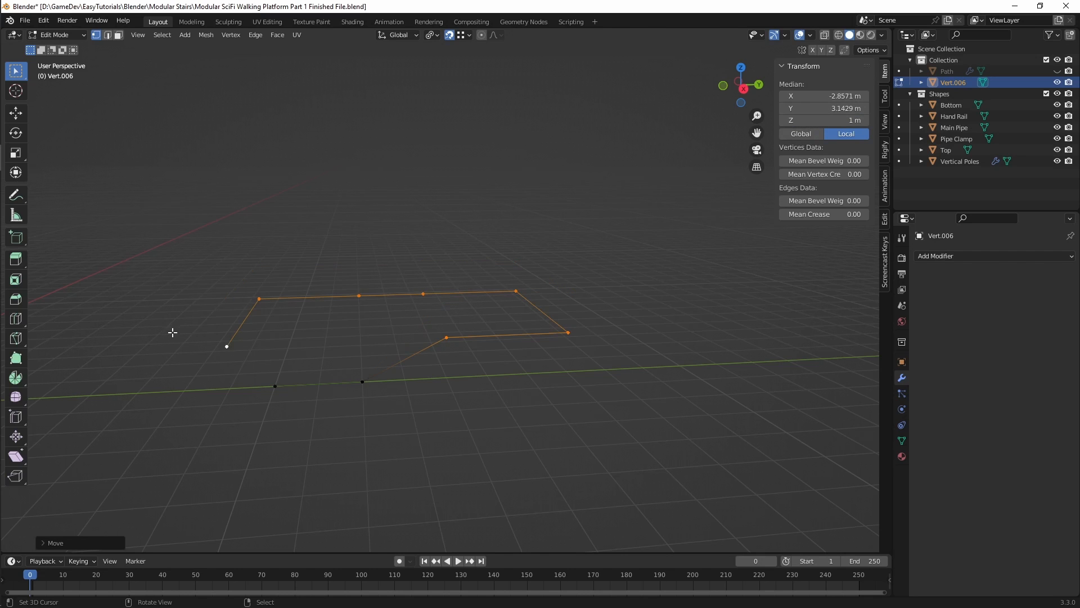
# Step: Leave Edit Mode and add a Geometry Nodes modifier to the path, assigning the existing "Geometry Nodes" node group
pyautogui.keyDown('shift'); pyautogui.moveTo(275, 337); pyautogui.dragTo(337, 350, button='middle'); pyautogui.keyUp('shift')
pyautogui.scroll(1, 298, 339)
pyautogui.hotkey('alt', 'a')
pyautogui.press('Tab')
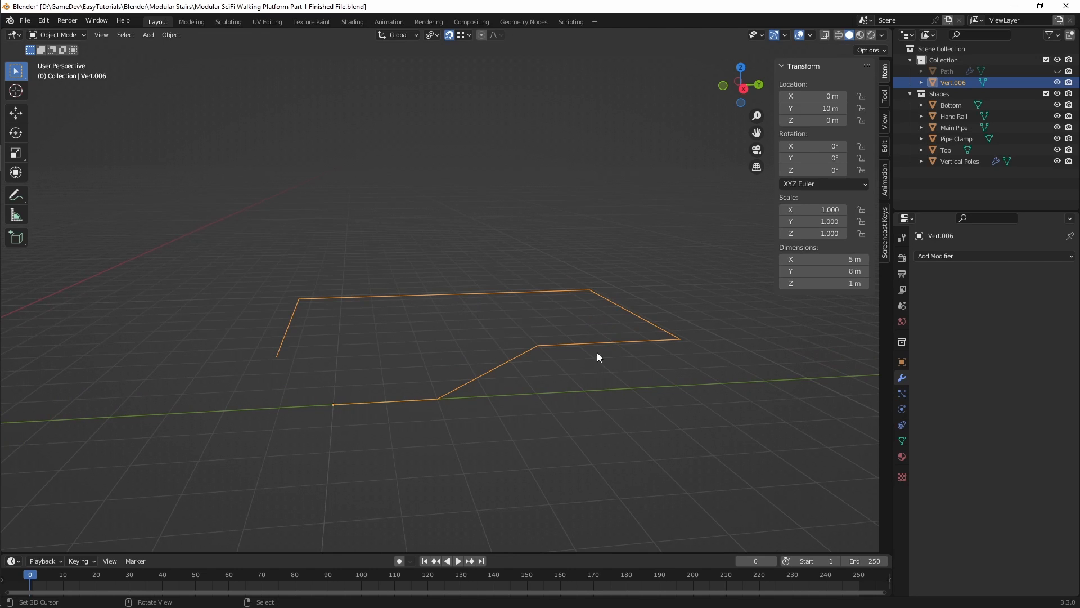
pyautogui.click(956, 257)
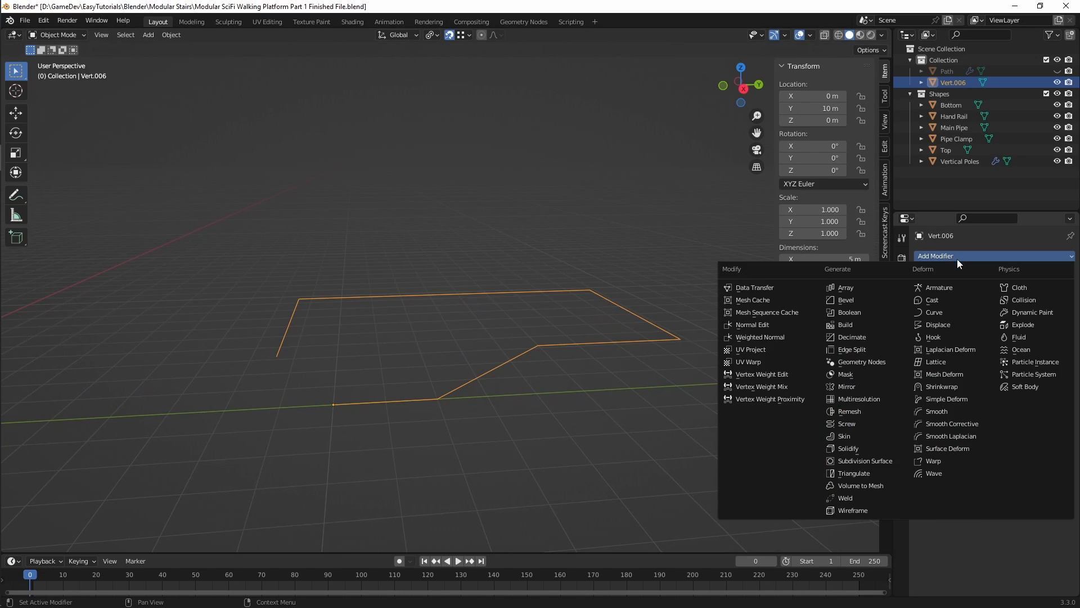
pyautogui.click(863, 364)
pyautogui.click(926, 291)
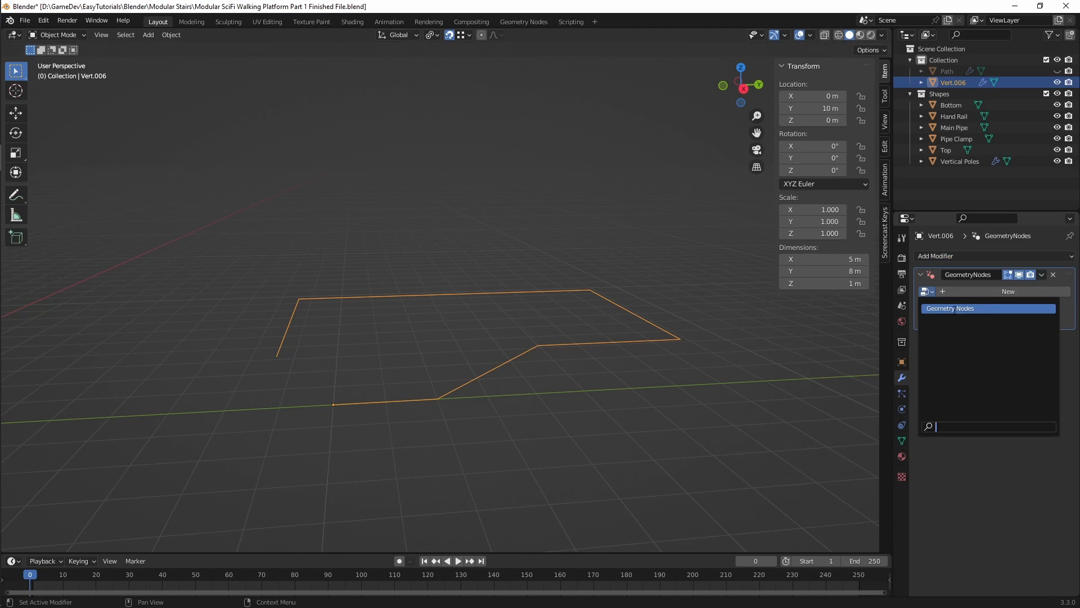
pyautogui.click(953, 309)
# Step: Inspect the generated platform, turn off the Geometry Nodes modifier's viewport display and enter Edit Mode on the path
pyautogui.moveTo(591, 301); pyautogui.dragTo(448, 364, button='middle')
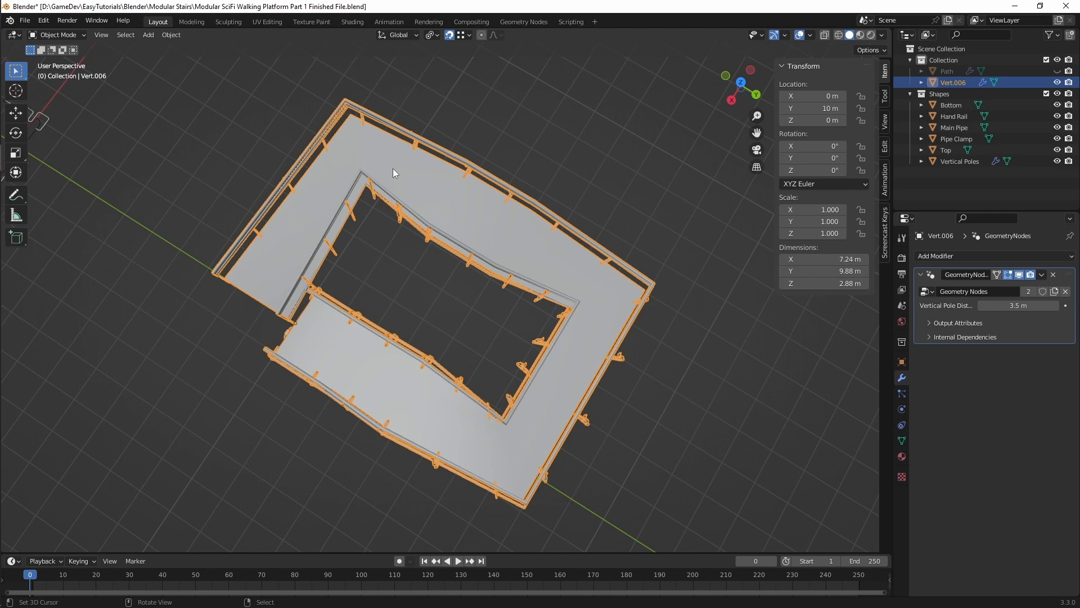
pyautogui.moveTo(353, 163); pyautogui.dragTo(378, 153, button='middle')
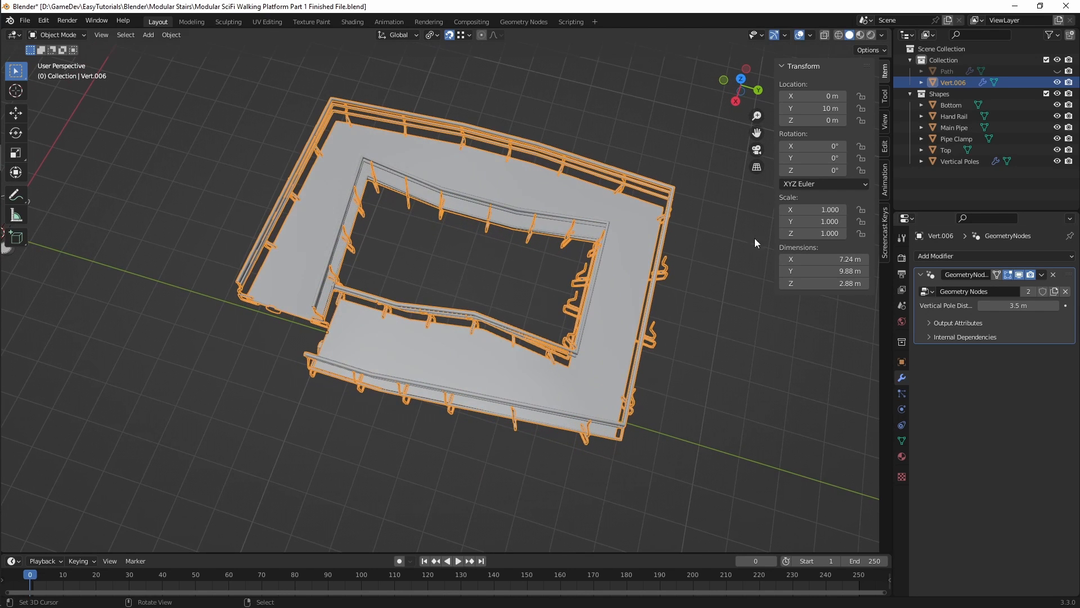
pyautogui.click(1018, 275)
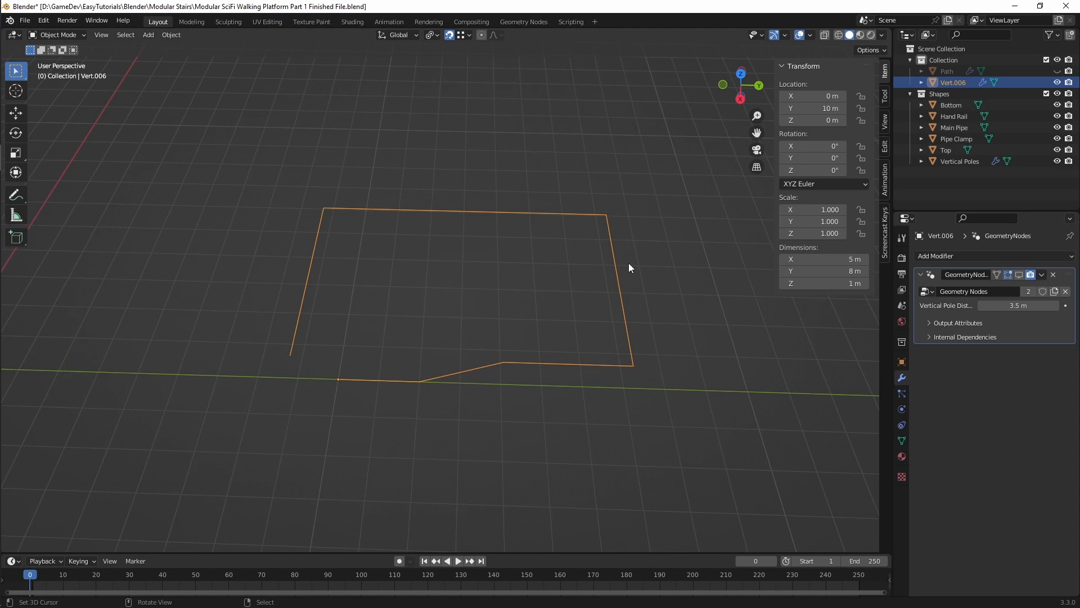
pyautogui.hotkey('ctrl', 'Tab')
pyautogui.click(799, 267)
# Step: Box-select the three raised corner vertices of the path
pyautogui.press('b')
pyautogui.moveTo(624, 182); pyautogui.dragTo(583, 240)
pyautogui.press('b')
pyautogui.moveTo(664, 313); pyautogui.dragTo(617, 377)
pyautogui.press('b')
pyautogui.moveTo(291, 186); pyautogui.dragTo(380, 267)
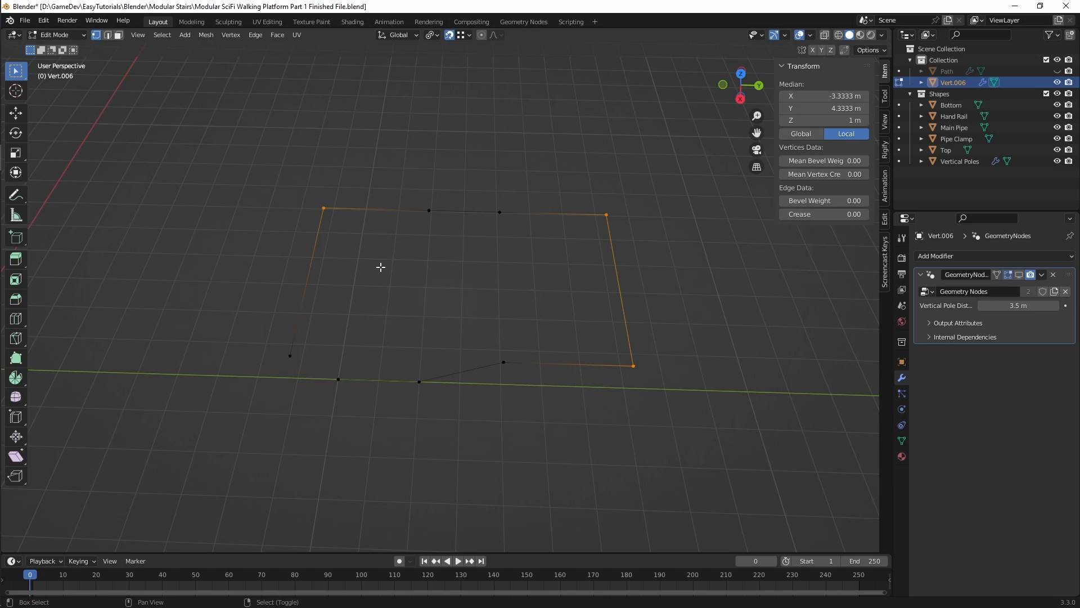
# Step: Extrude the raised end vertex of the path 3 m along the global Y axis
pyautogui.moveTo(311, 335); pyautogui.dragTo(340, 379, button='middle')
pyautogui.click(298, 308)
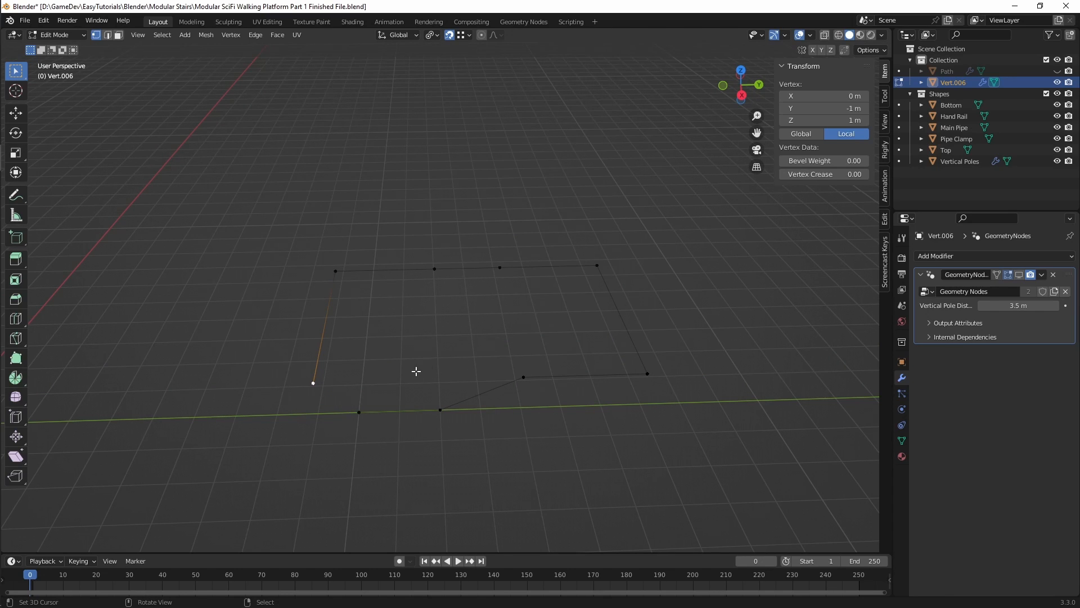
pyautogui.press('e')
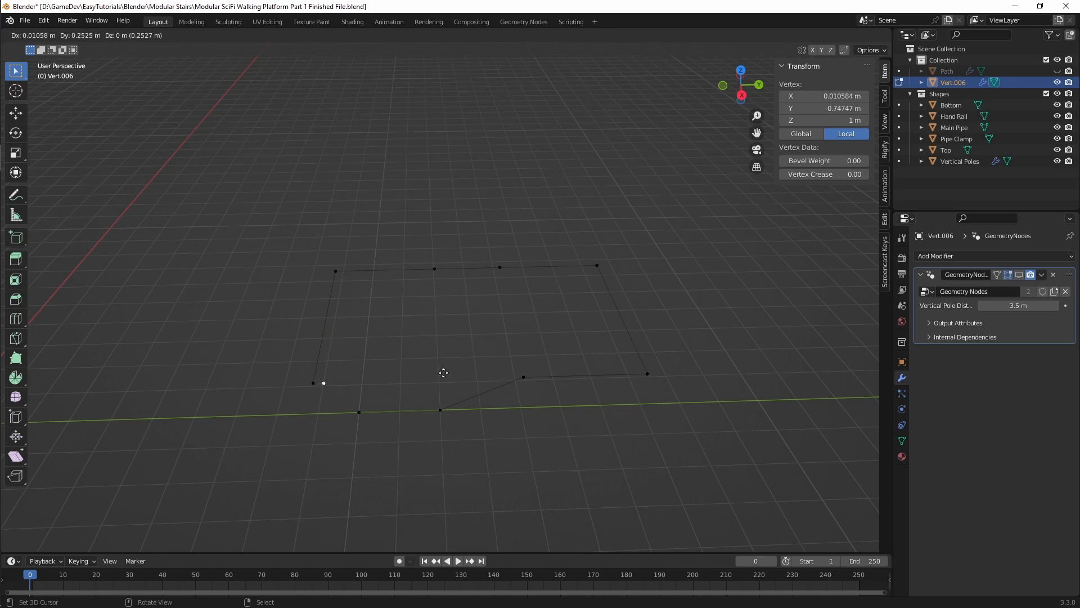
pyautogui.press('y')
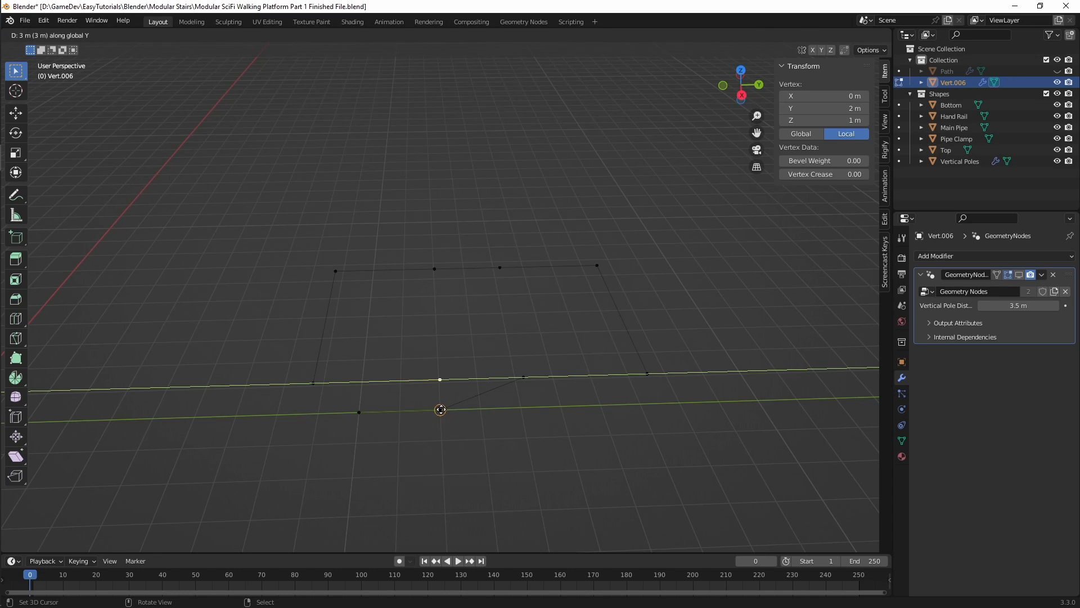
pyautogui.click(440, 409)
# Step: Select the four raised corner vertices and vertex-bevel them with 6 segments and a width of about 0.88 m
pyautogui.moveTo(489, 405); pyautogui.dragTo(667, 401, button='middle')
pyautogui.click(643, 333)
pyautogui.keyDown('shift'); pyautogui.click(681, 458); pyautogui.keyUp('shift')
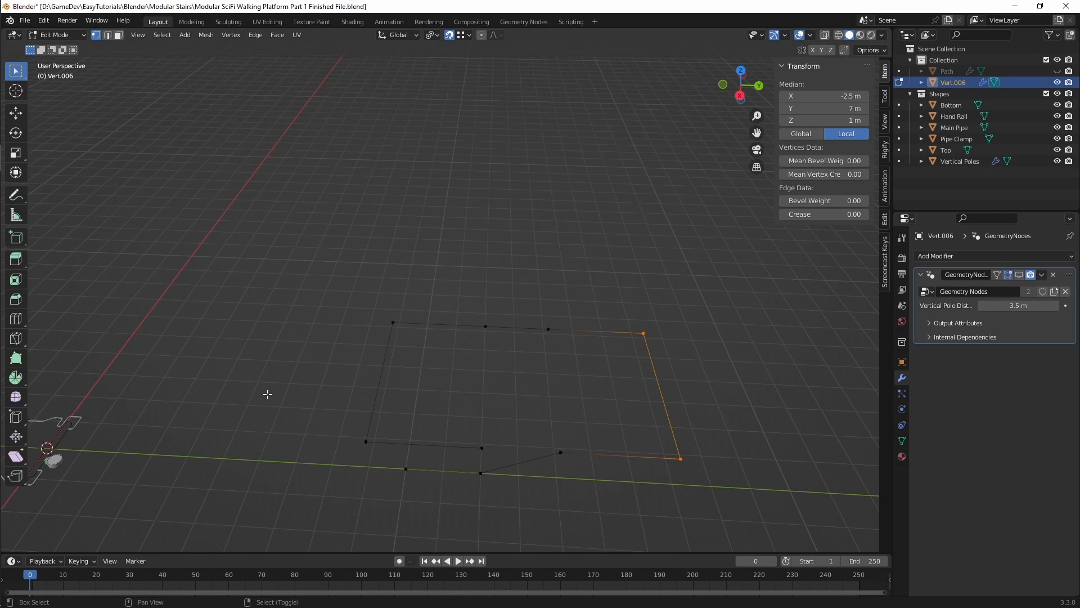
pyautogui.keyDown('shift'); pyautogui.moveTo(321, 410); pyautogui.dragTo(369, 458); pyautogui.keyUp('shift')
pyautogui.keyDown('shift'); pyautogui.click(377, 329); pyautogui.keyUp('shift')
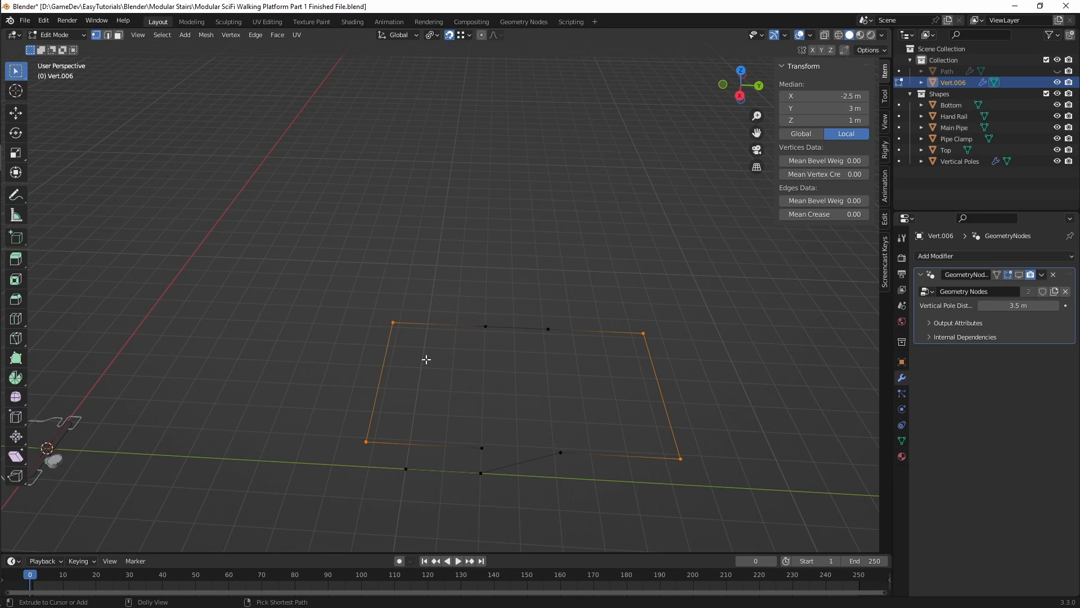
pyautogui.hotkey('ctrl', 'shift', 'b')
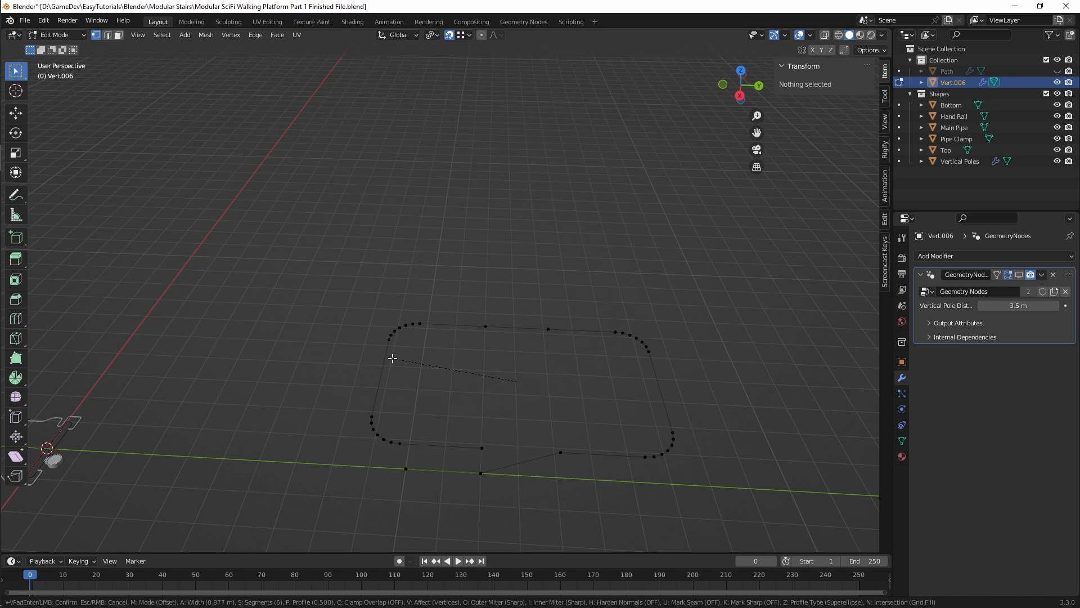
pyautogui.scroll(1, 393, 359)
pyautogui.click(393, 359)
# Step: Leave Edit Mode, turn the Geometry Nodes modifier's viewport display back on and inspect the platform's corners
pyautogui.press('Tab')
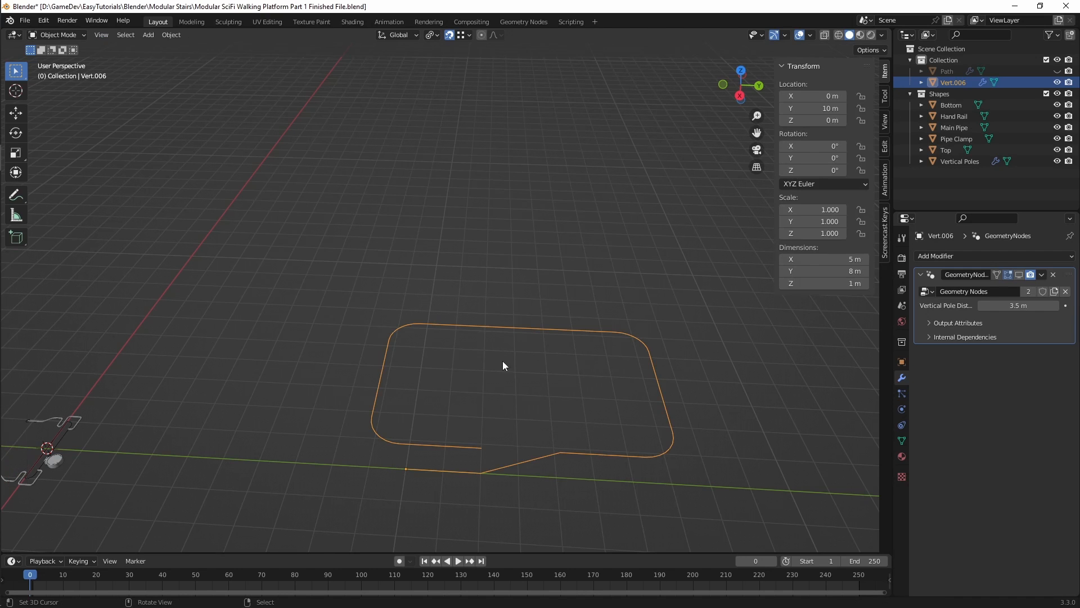
pyautogui.click(1018, 275)
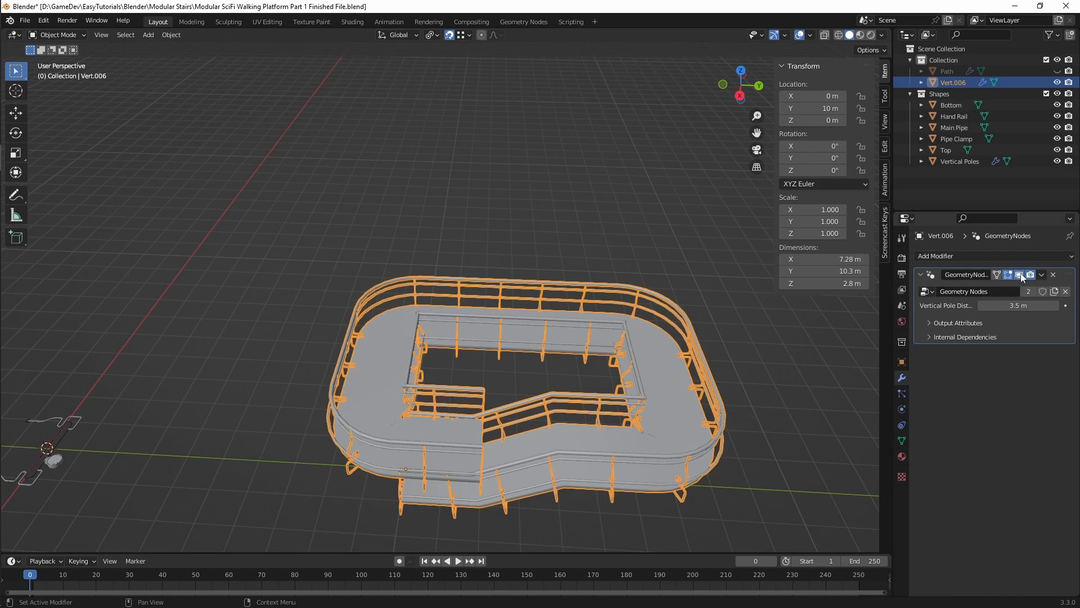
pyautogui.moveTo(436, 404); pyautogui.dragTo(461, 423, button='middle')
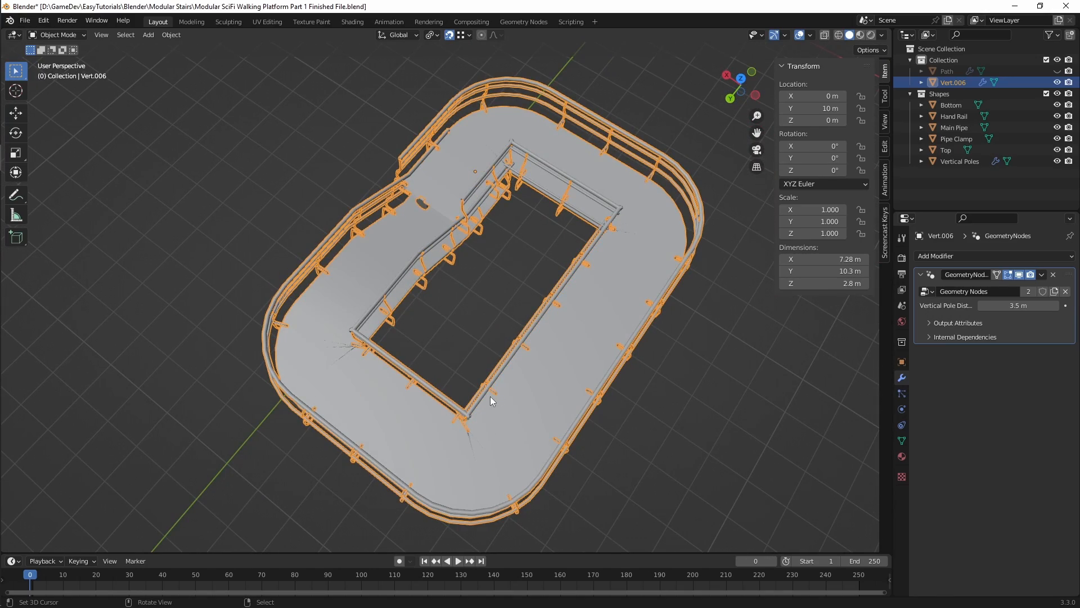
pyautogui.moveTo(469, 402); pyautogui.dragTo(495, 364, button='middle')
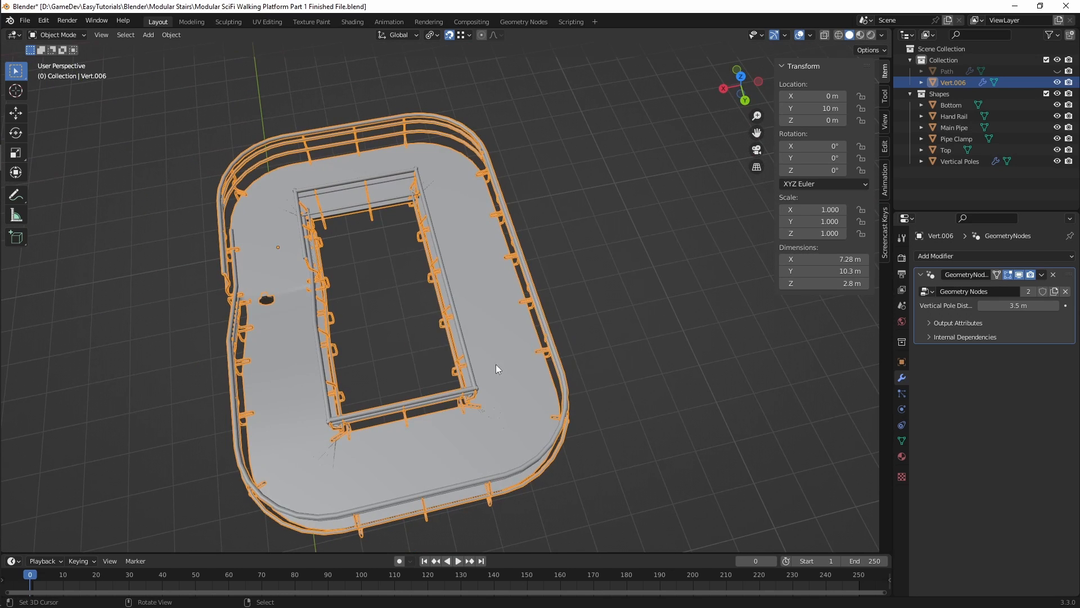
# Step: Select all path vertices in Edit Mode and scale them by about 1.79 with the Z axis locked
pyautogui.press('Tab')
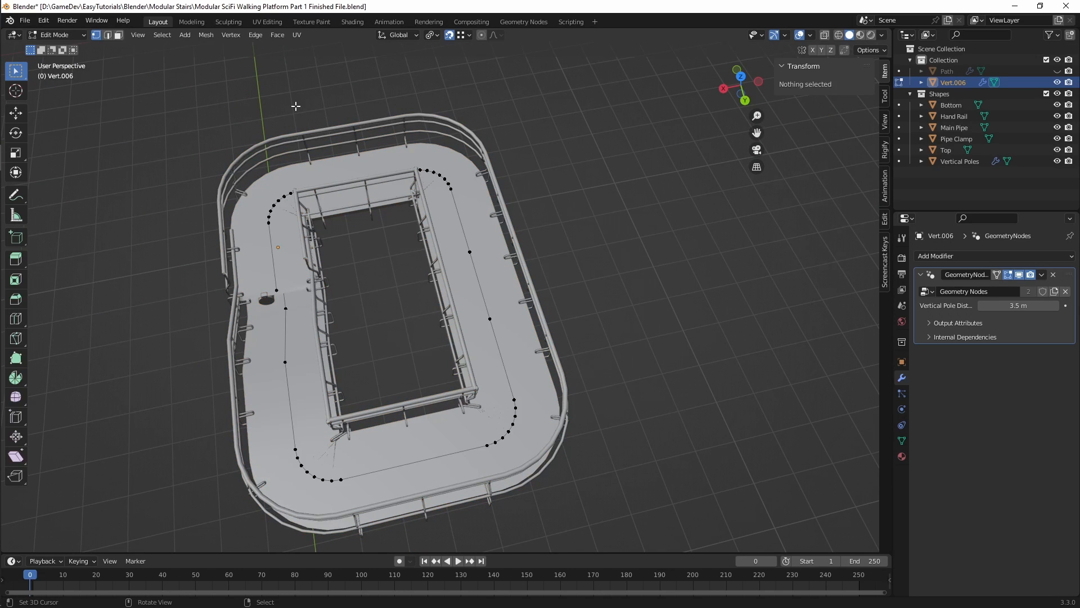
pyautogui.moveTo(295, 107); pyautogui.dragTo(269, 159, button='middle')
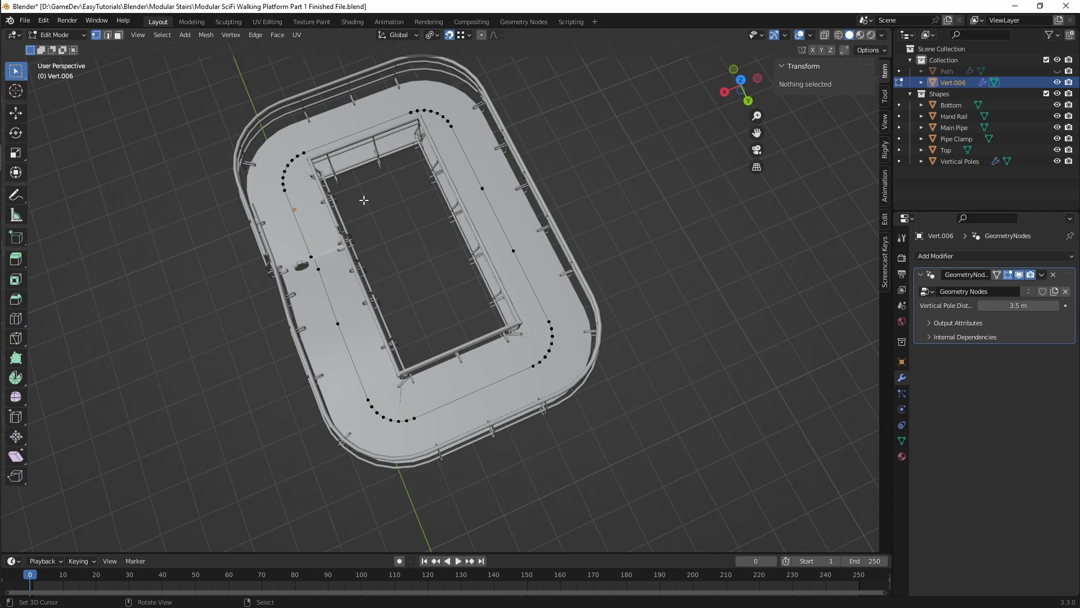
pyautogui.moveTo(364, 201); pyautogui.dragTo(545, 289, button='middle')
pyautogui.scroll(-3, 354, 197)
pyautogui.scroll(3, 375, 252)
pyautogui.hotkey('ctrl', 'Tab')
pyautogui.click(270, 268)
pyautogui.press('Tab')
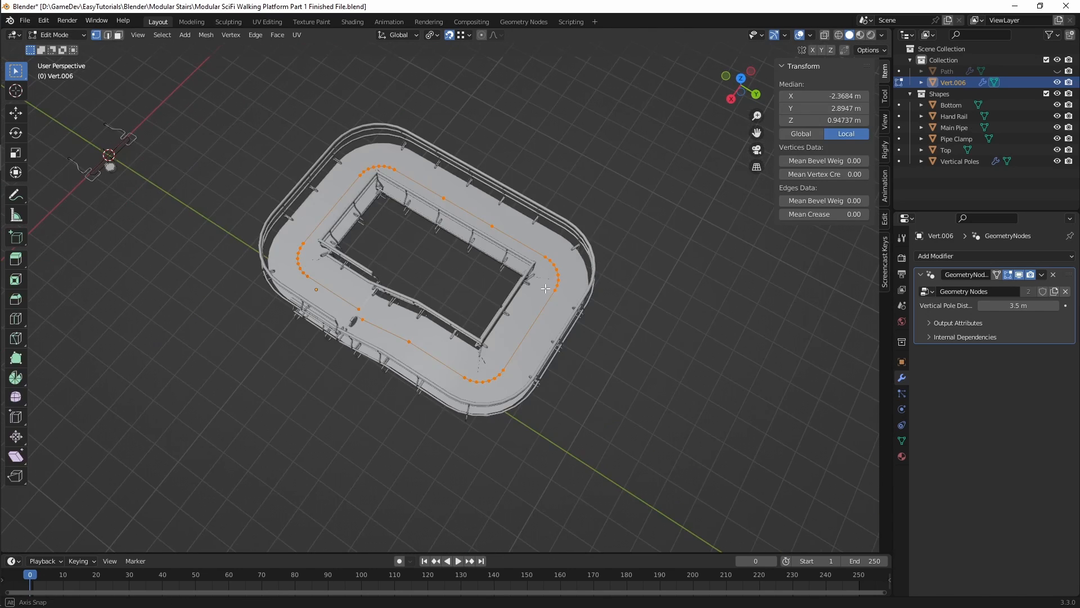
pyautogui.press('s')
pyautogui.hotkey('shift', 'z')
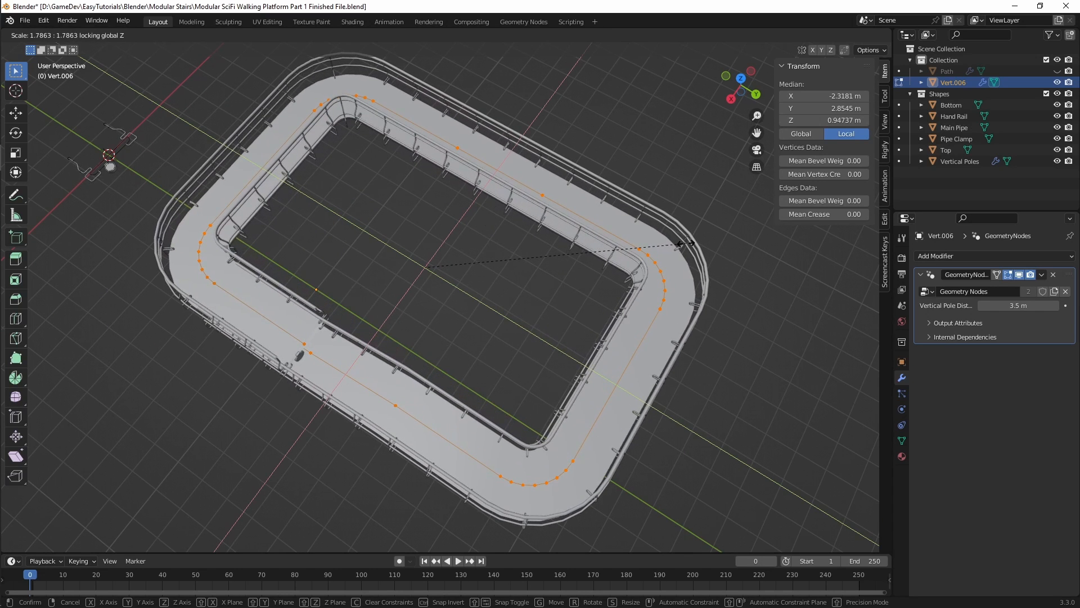
pyautogui.click(685, 243)
pyautogui.moveTo(562, 250); pyautogui.dragTo(475, 204, button='middle')
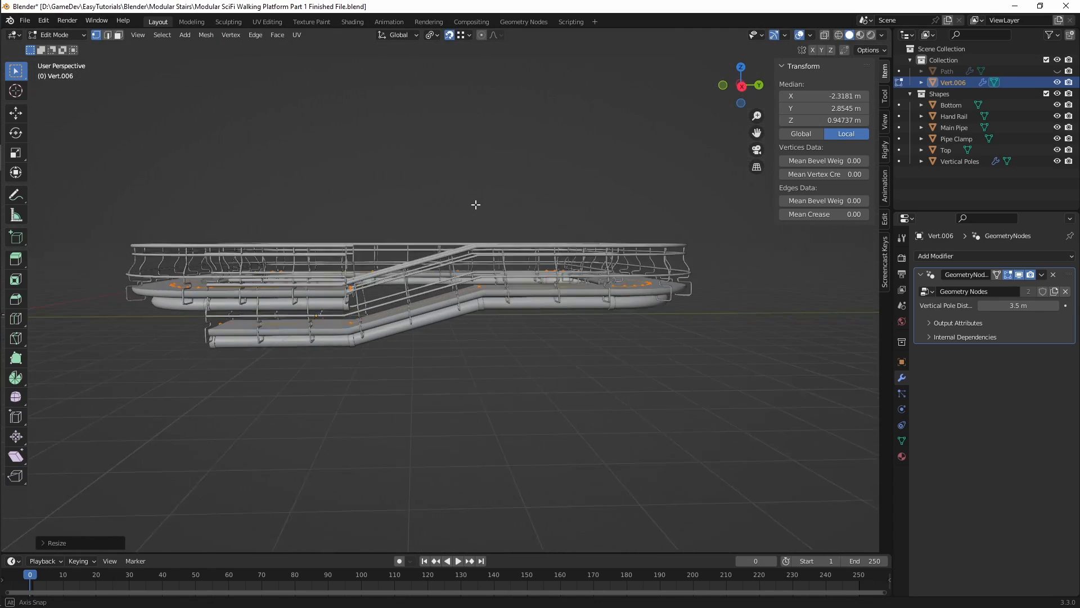
pyautogui.click(488, 355)
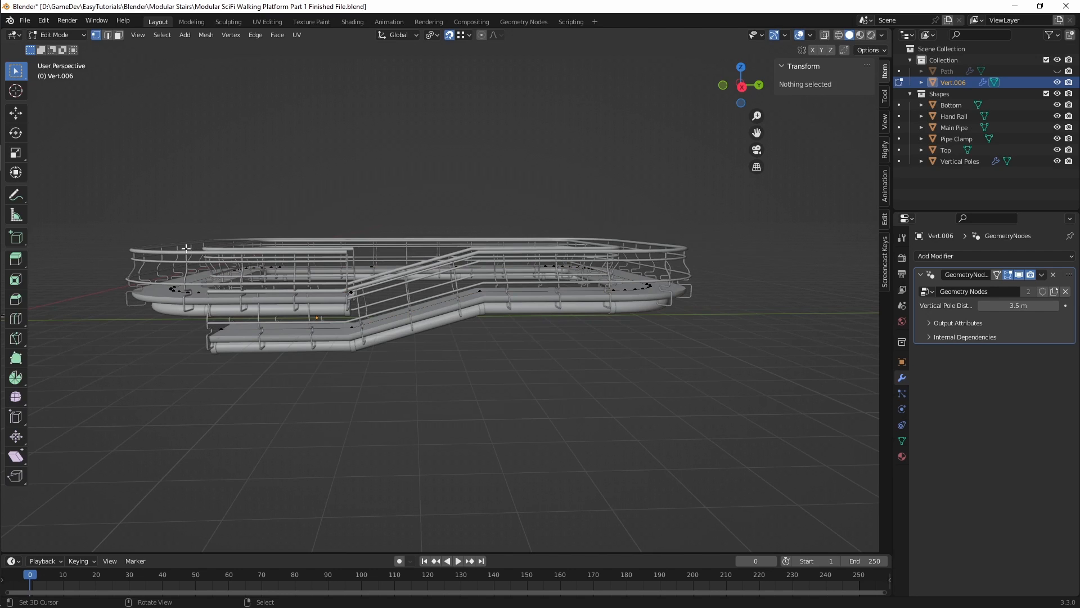
pyautogui.moveTo(185, 248); pyautogui.dragTo(178, 223, button='middle')
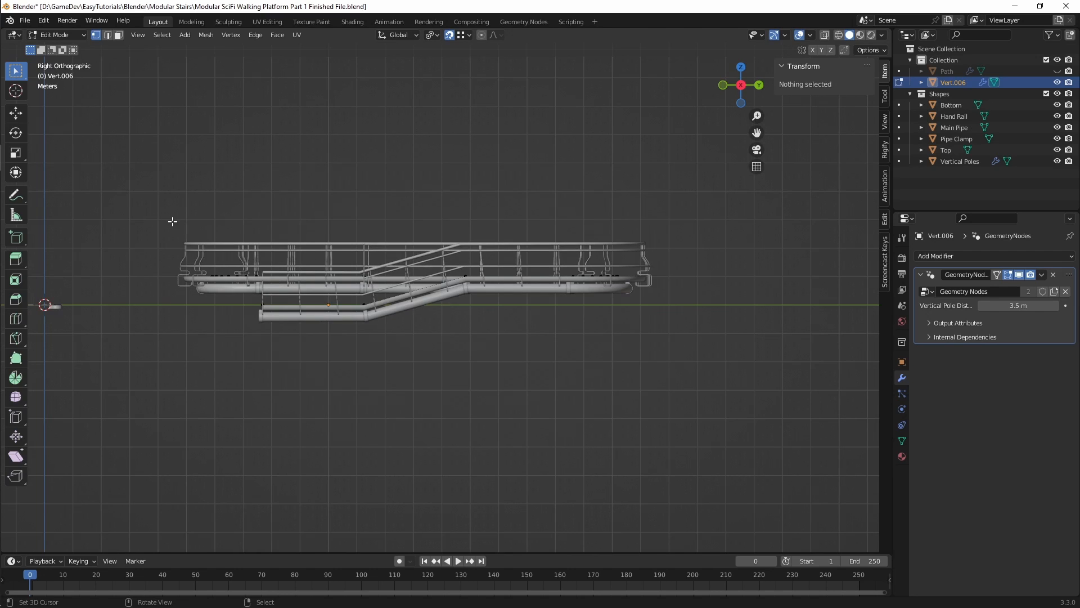
pyautogui.moveTo(172, 221); pyautogui.dragTo(515, 283)
pyautogui.moveTo(683, 291); pyautogui.dragTo(685, 290)
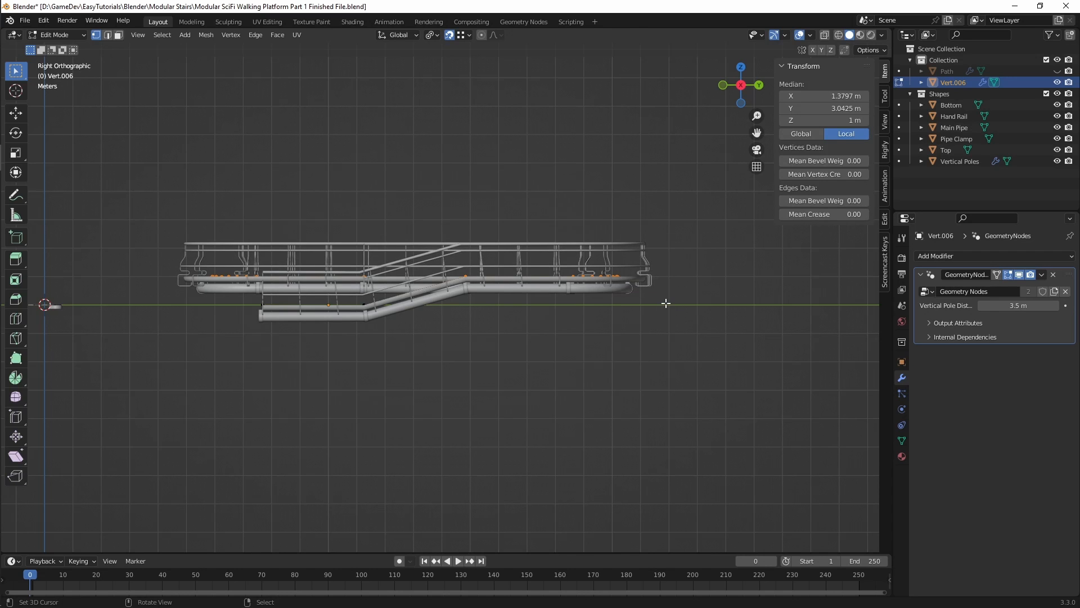
pyautogui.press('g')
pyautogui.press('z')
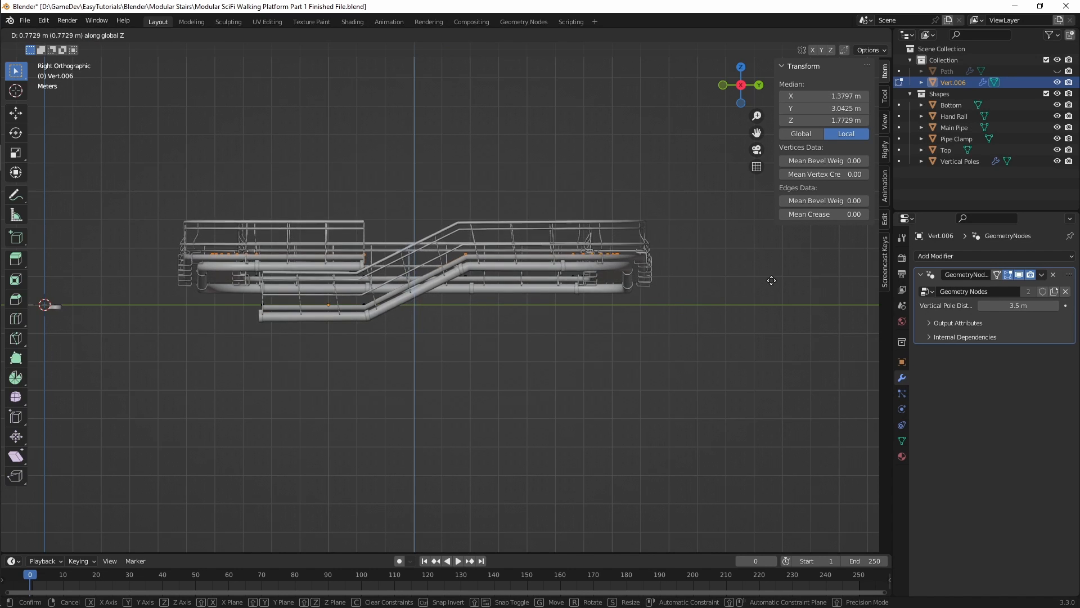
pyautogui.press('Escape')
# Step: Box-select all vertices of the upper loop, move them up about 1.69 m along Z and save the file
pyautogui.moveTo(775, 252); pyautogui.dragTo(719, 278, button='middle')
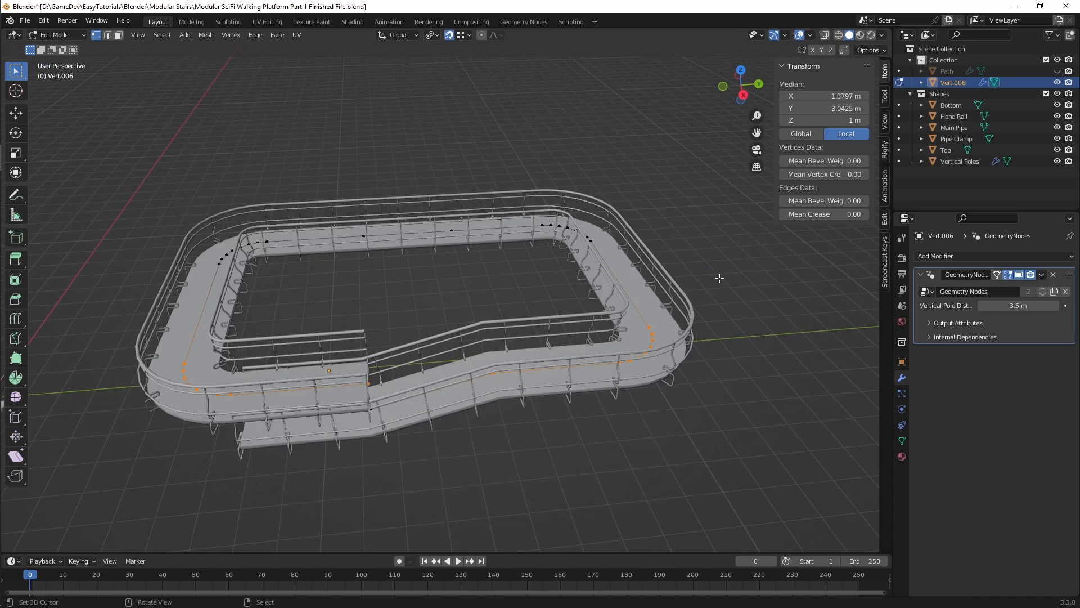
pyautogui.keyDown('shift'); pyautogui.moveTo(112, 174); pyautogui.dragTo(719, 275); pyautogui.keyUp('shift')
pyautogui.press('g')
pyautogui.press('z')
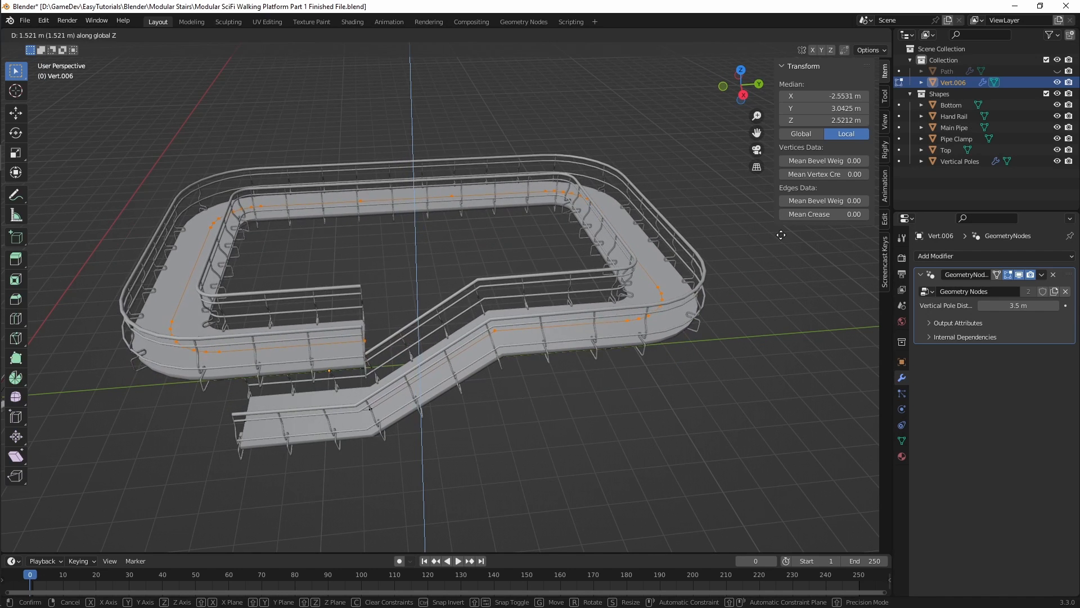
pyautogui.click(776, 306)
pyautogui.moveTo(776, 306); pyautogui.dragTo(512, 358, button='middle')
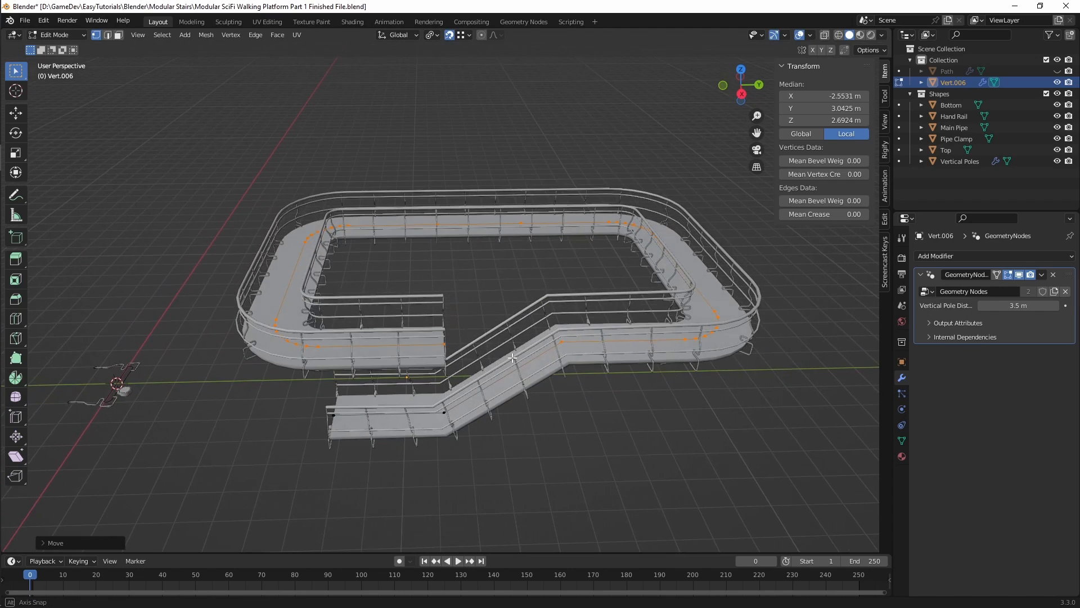
pyautogui.moveTo(475, 395); pyautogui.dragTo(449, 411, button='middle')
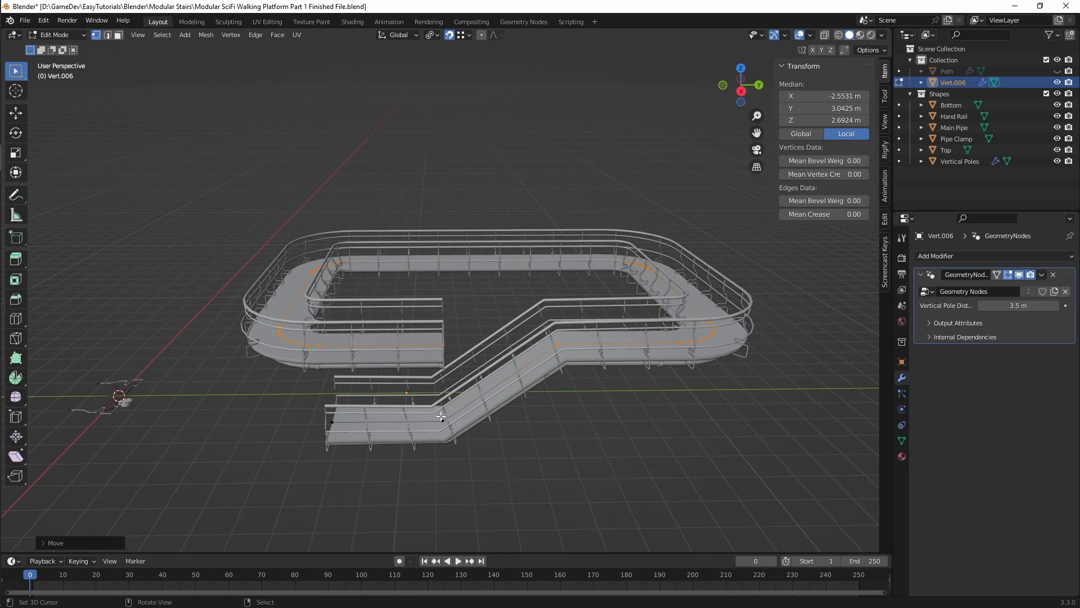
pyautogui.hotkey('ctrl', 's')
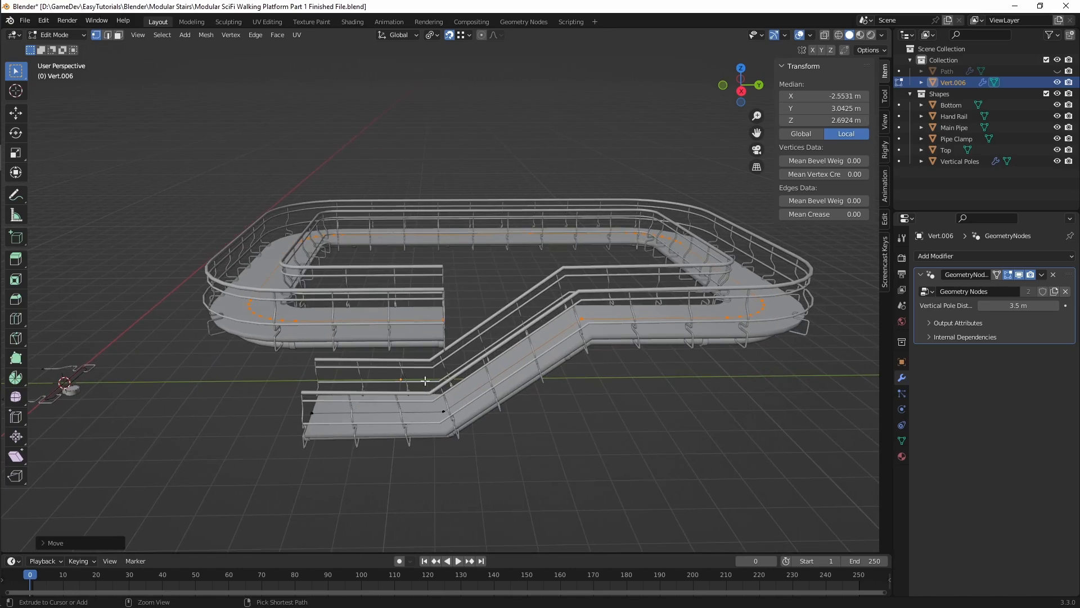
# Step: Examine the steeper stair ramp, its railings and the raised platform loop from several angles
pyautogui.scroll(8, 314, 424)
pyautogui.moveTo(314, 424); pyautogui.dragTo(482, 339, button='middle')
pyautogui.scroll(-6, 491, 363)
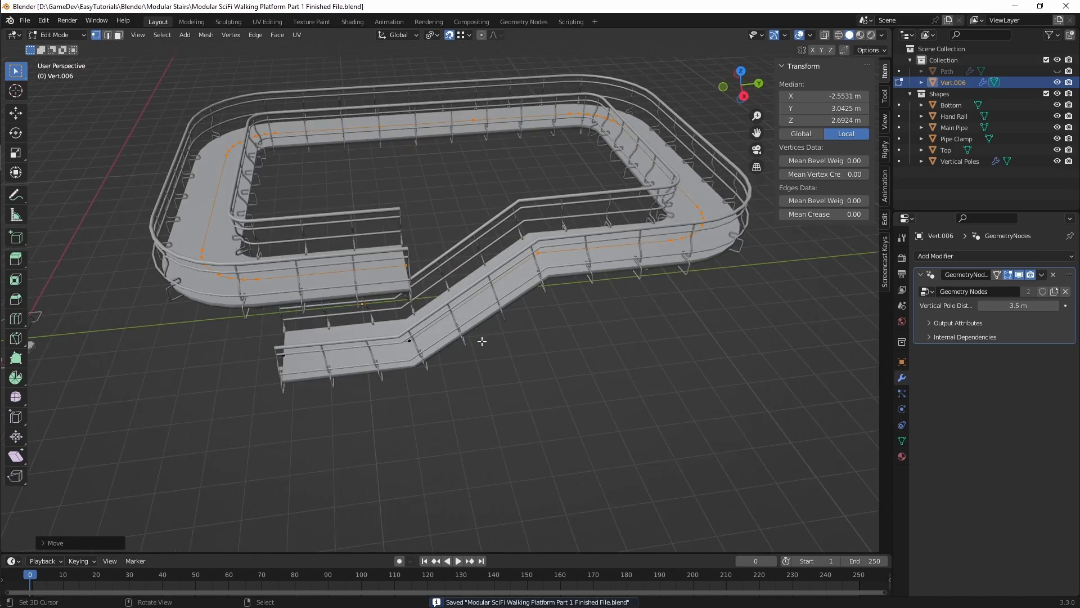
pyautogui.scroll(4, 383, 339)
pyautogui.moveTo(383, 338); pyautogui.dragTo(453, 324, button='middle')
pyautogui.scroll(-5, 388, 343)
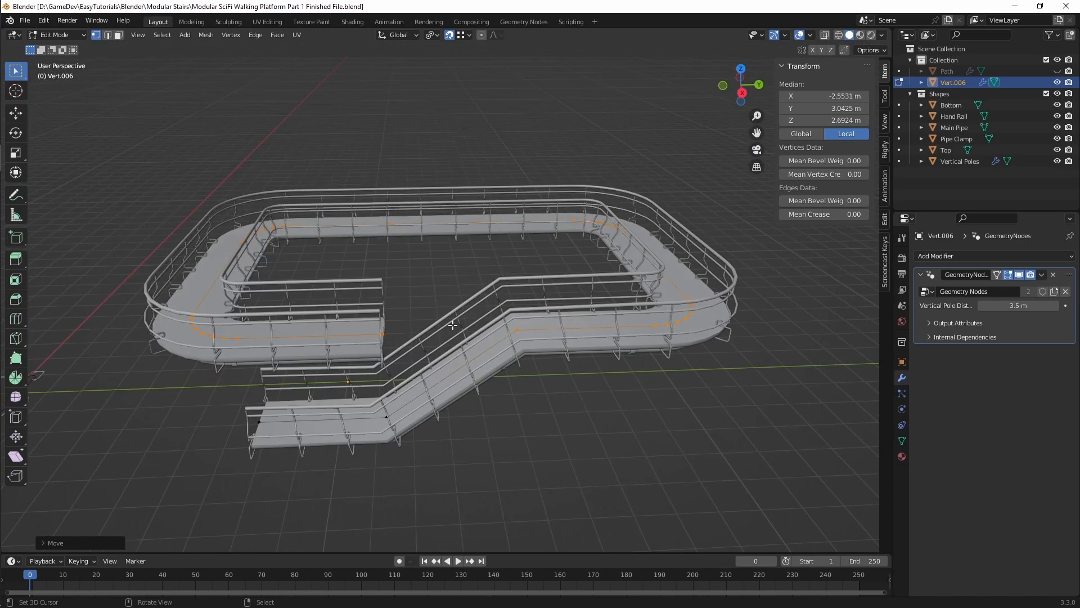
pyautogui.moveTo(411, 281); pyautogui.dragTo(423, 259, button='middle')
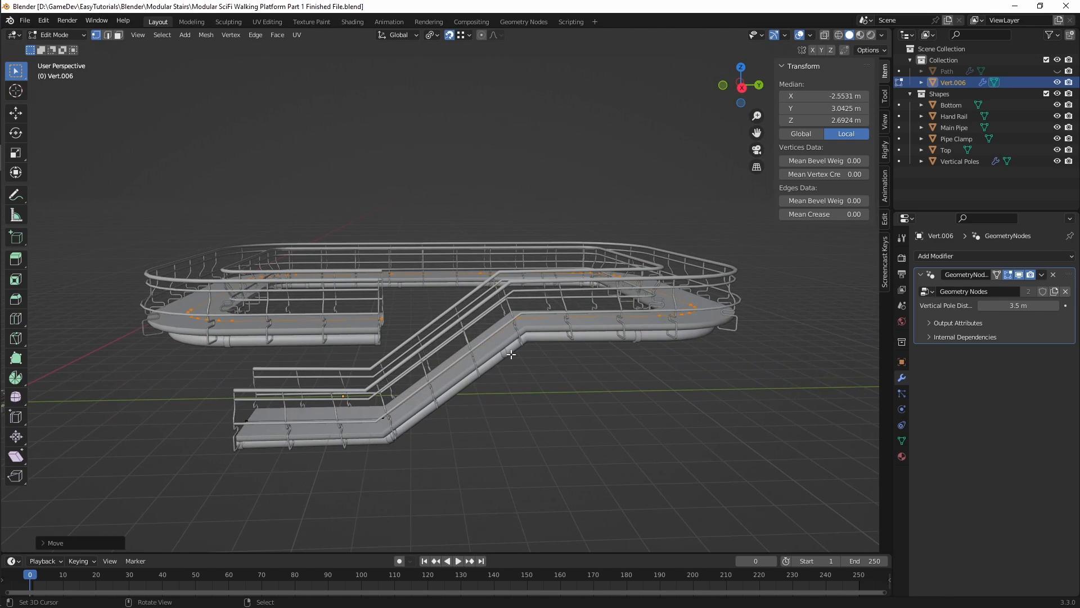
pyautogui.moveTo(511, 354); pyautogui.dragTo(397, 340, button='middle')
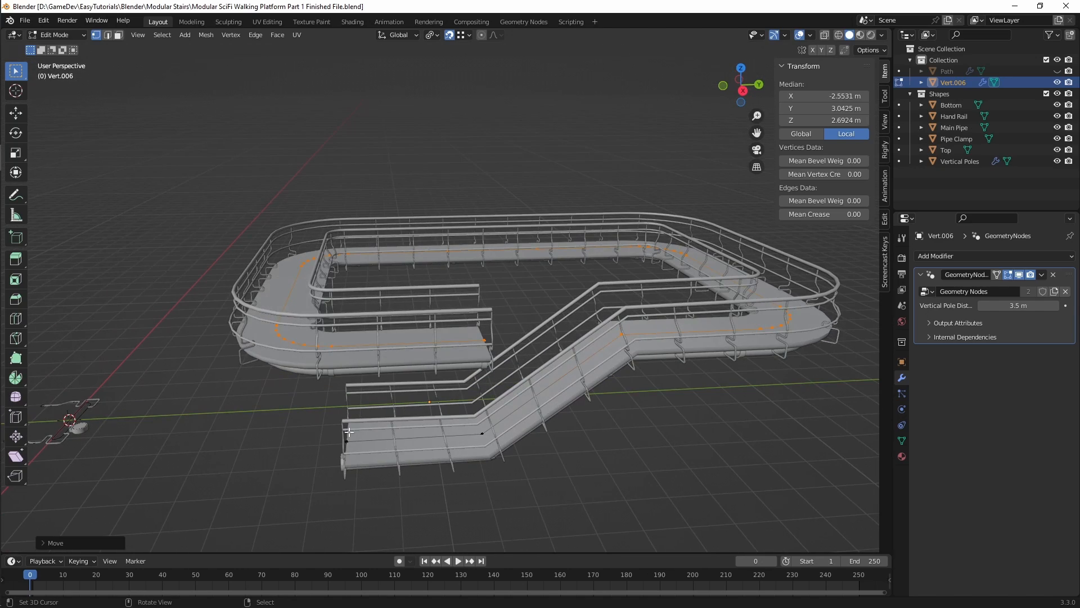
pyautogui.moveTo(474, 348); pyautogui.dragTo(469, 397, button='middle')
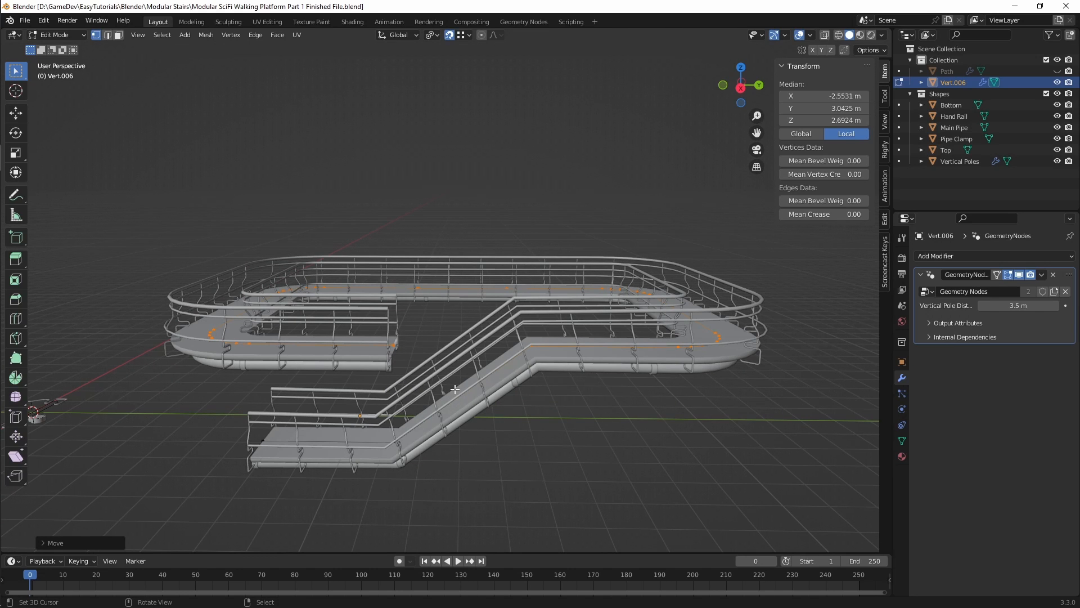
pyautogui.keyDown('shift'); pyautogui.moveTo(455, 389); pyautogui.dragTo(470, 372, button='middle'); pyautogui.keyUp('shift')
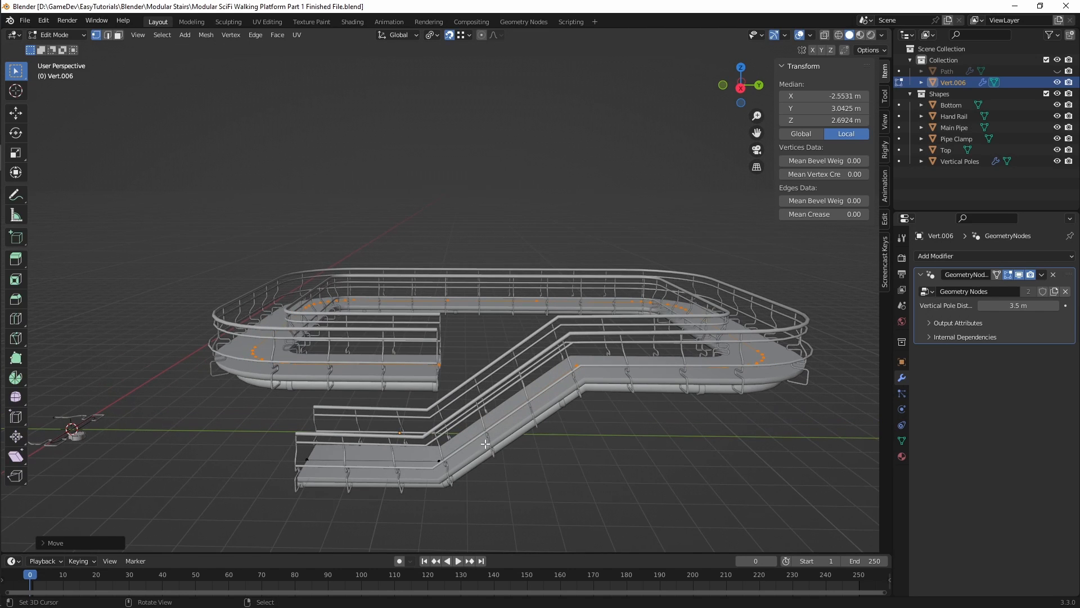
pyautogui.moveTo(485, 443); pyautogui.dragTo(500, 428, button='middle')
# Step: Deselect everything, switch to edge selection and subdivide the sloped edge of the stair ramp
pyautogui.hotkey('alt', 'a')
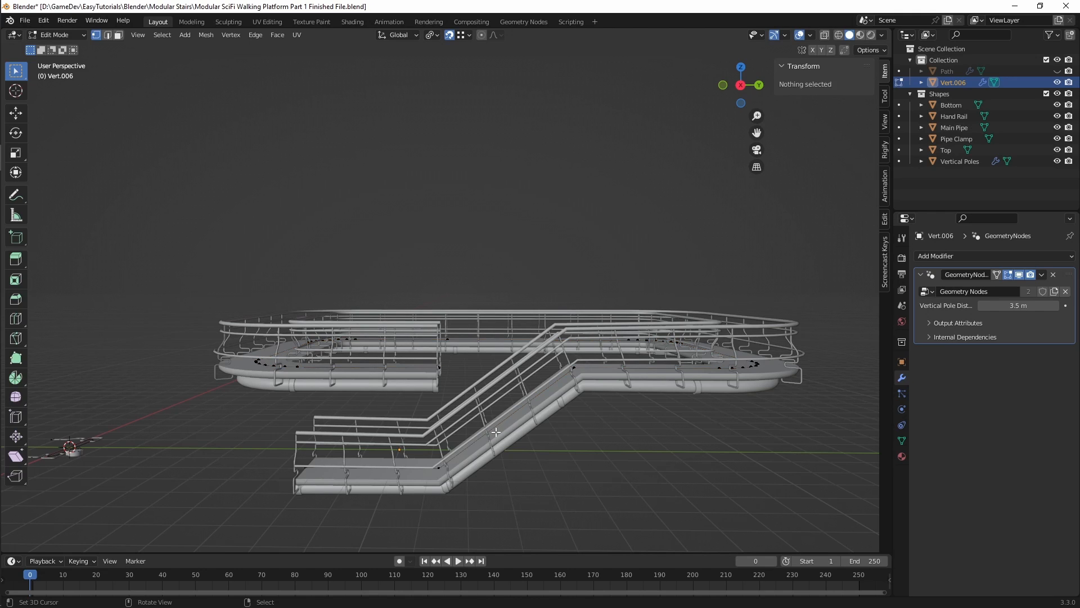
pyautogui.press('2')
pyautogui.keyDown('alt'); pyautogui.click(512, 442); pyautogui.keyUp('alt')
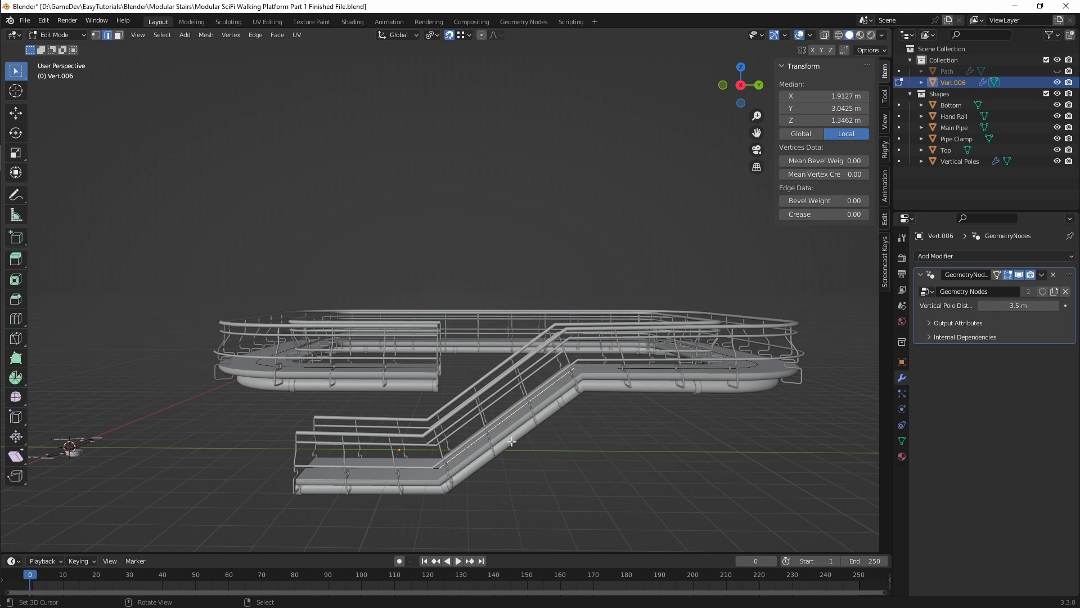
pyautogui.rightClick(499, 414)
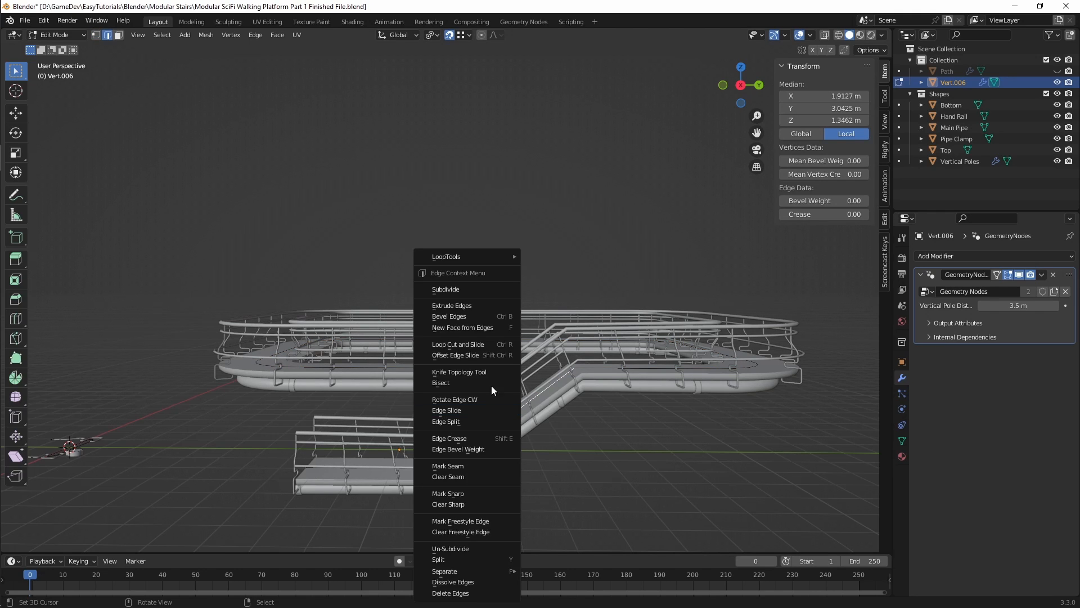
pyautogui.click(484, 293)
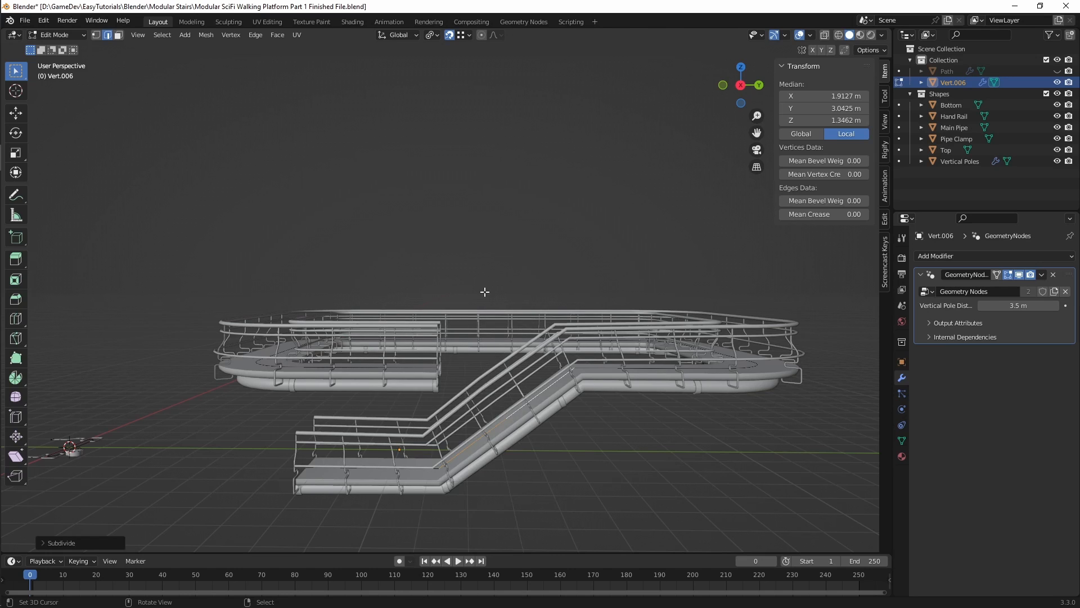
pyautogui.keyDown('alt'); pyautogui.click(488, 439); pyautogui.keyUp('alt')
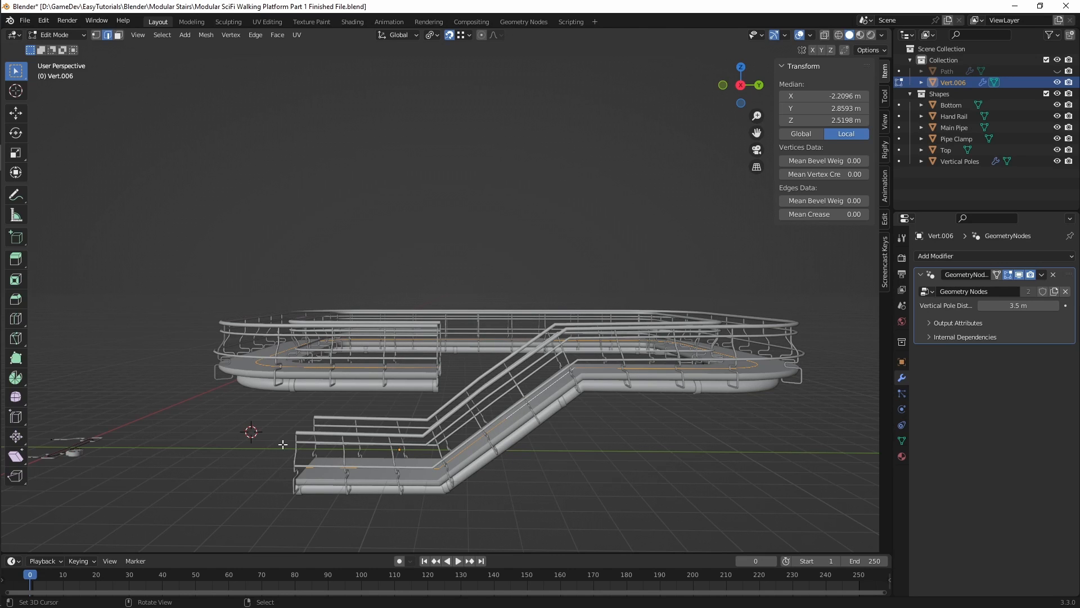
# Step: Box-select the vertices of the lower landing in vertex selection mode and delete them
pyautogui.press('1')
pyautogui.moveTo(266, 431); pyautogui.dragTo(483, 518)
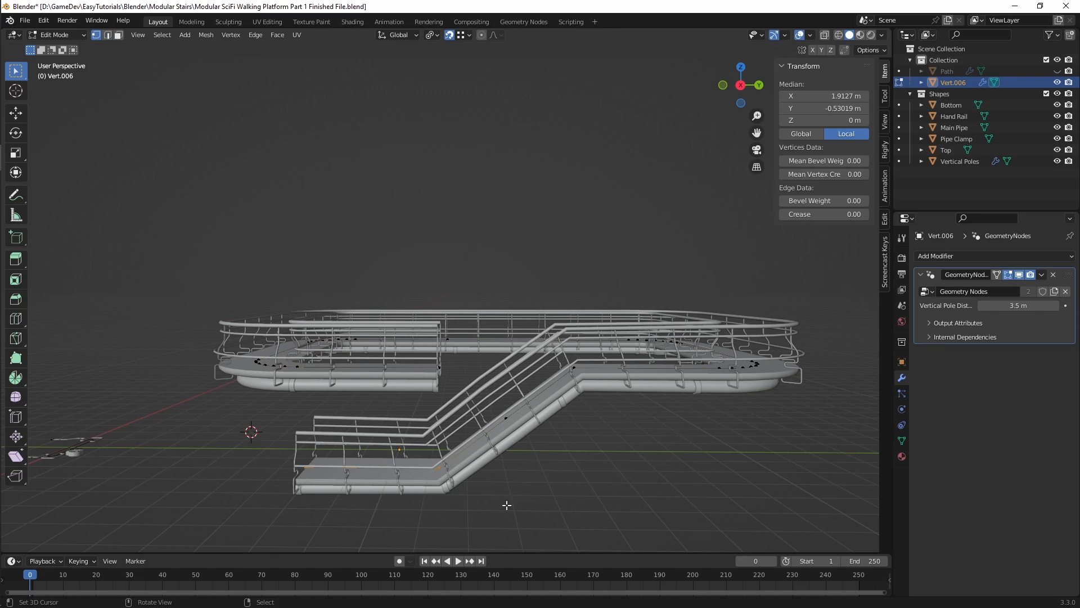
pyautogui.press('x')
pyautogui.click(502, 463)
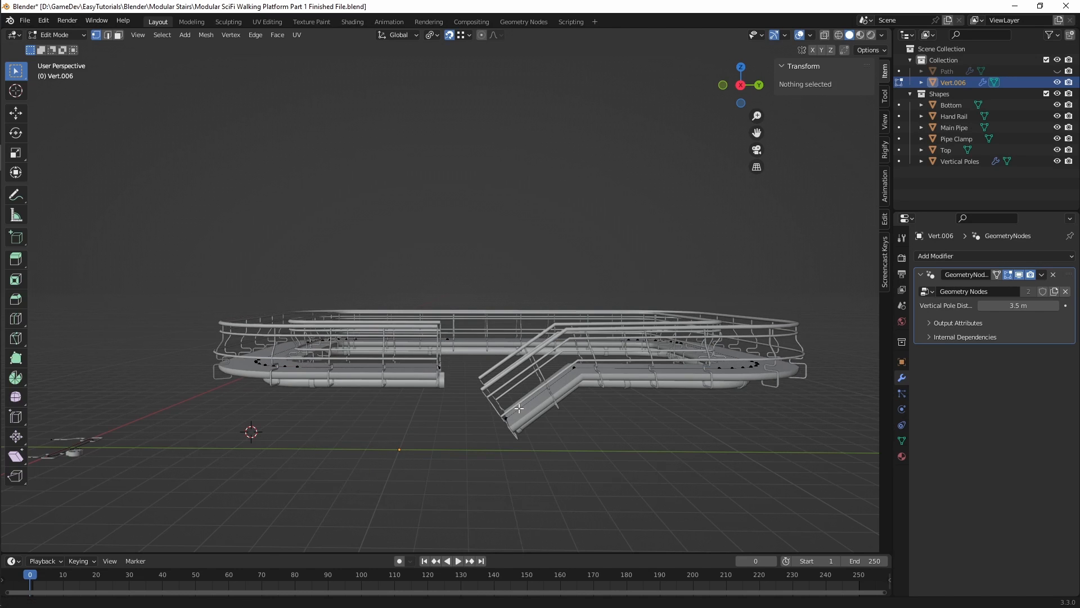
# Step: Duplicate the remaining sloped stair edge and move the copy about 2.68 m along negative Y and 0.67 m up, near the platform's open end
pyautogui.moveTo(502, 462); pyautogui.dragTo(489, 435, button='middle')
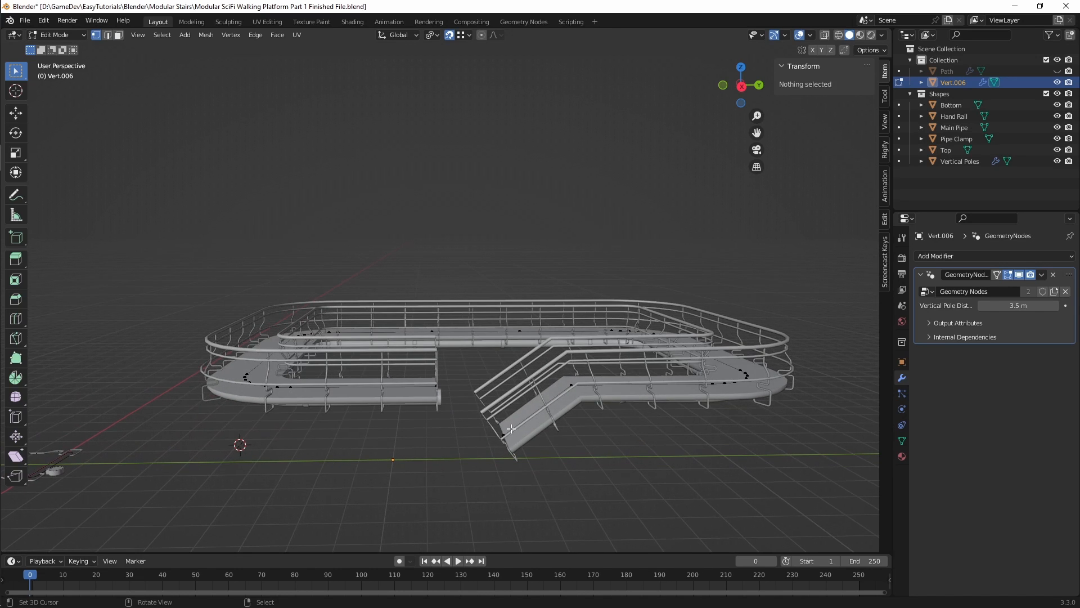
pyautogui.scroll(5, 511, 428)
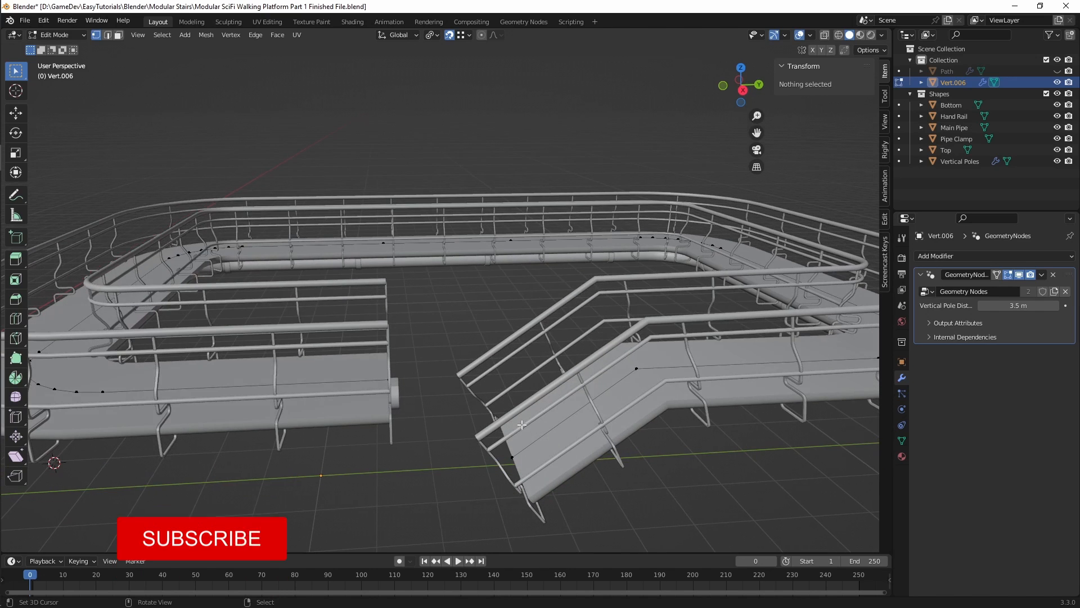
pyautogui.press('2')
pyautogui.click(554, 427)
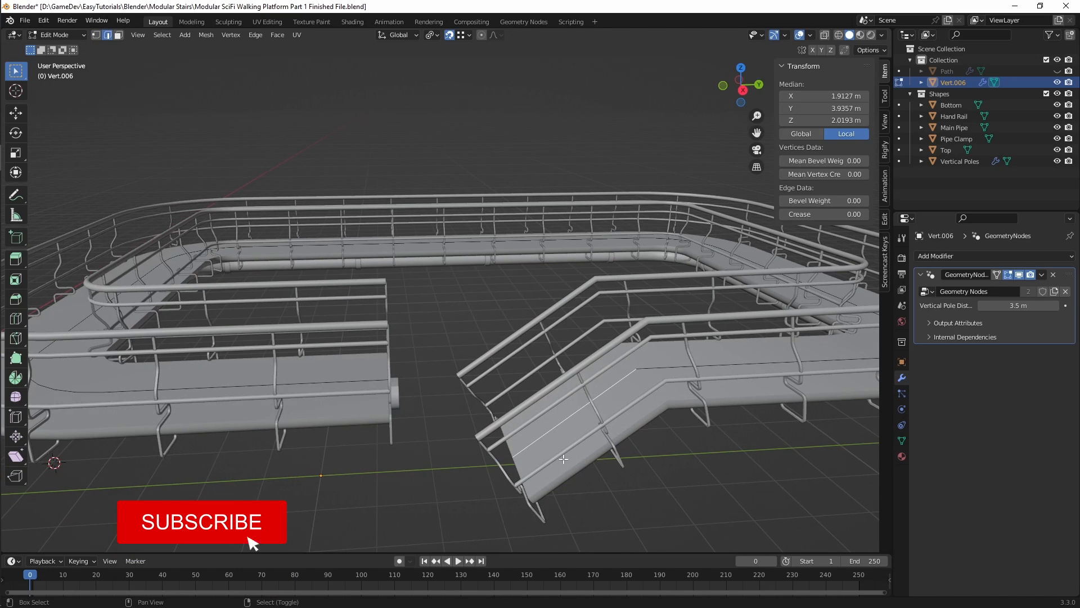
pyautogui.moveTo(555, 427); pyautogui.dragTo(580, 458, button='middle')
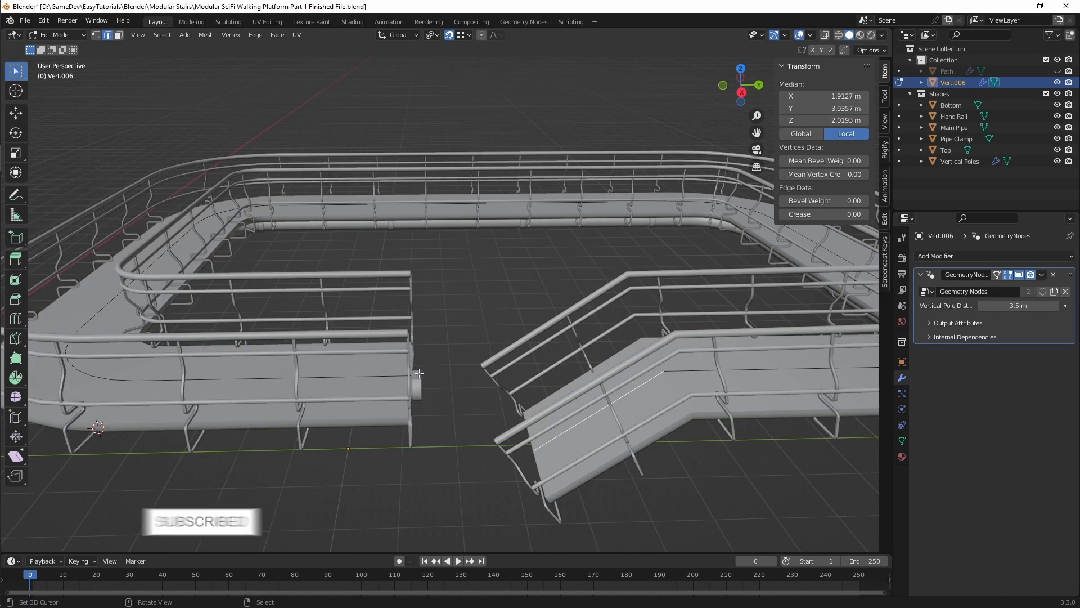
pyautogui.moveTo(418, 374); pyautogui.dragTo(503, 395, button='middle')
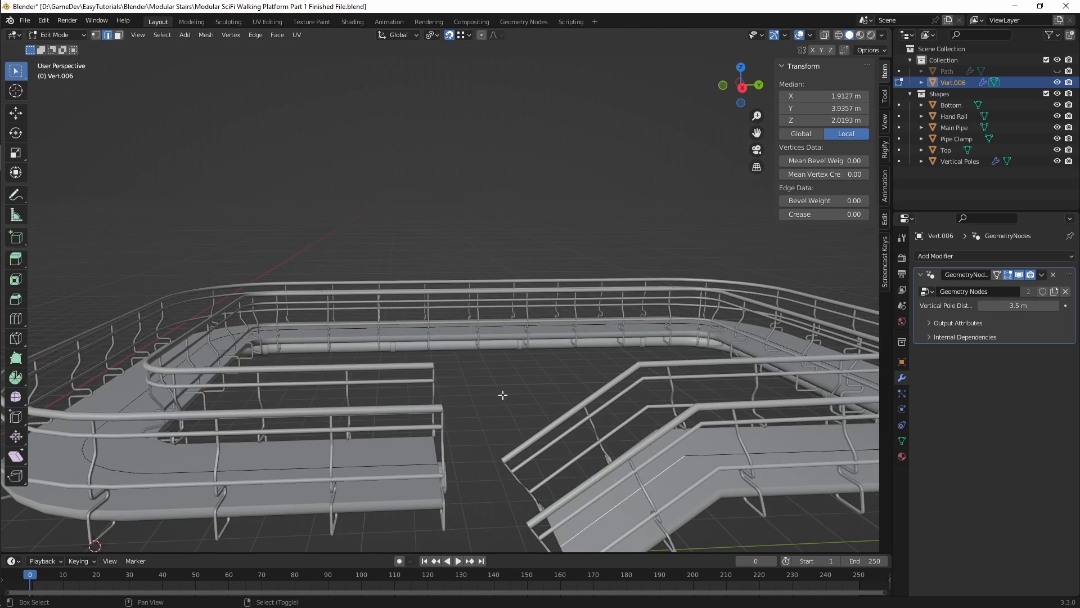
pyautogui.press('e')
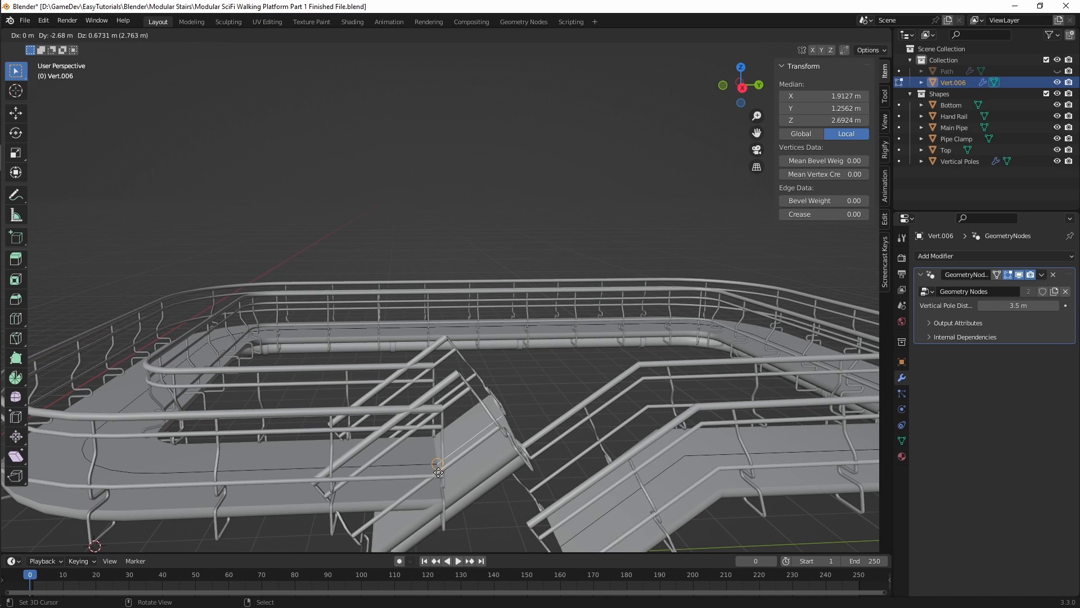
pyautogui.click(438, 472)
# Step: In the right orthographic view, move the duplicated sloped edge about 1.31 m along Y and 1.03 m up
pyautogui.moveTo(436, 475); pyautogui.dragTo(415, 360, button='middle')
pyautogui.press('KP_3')
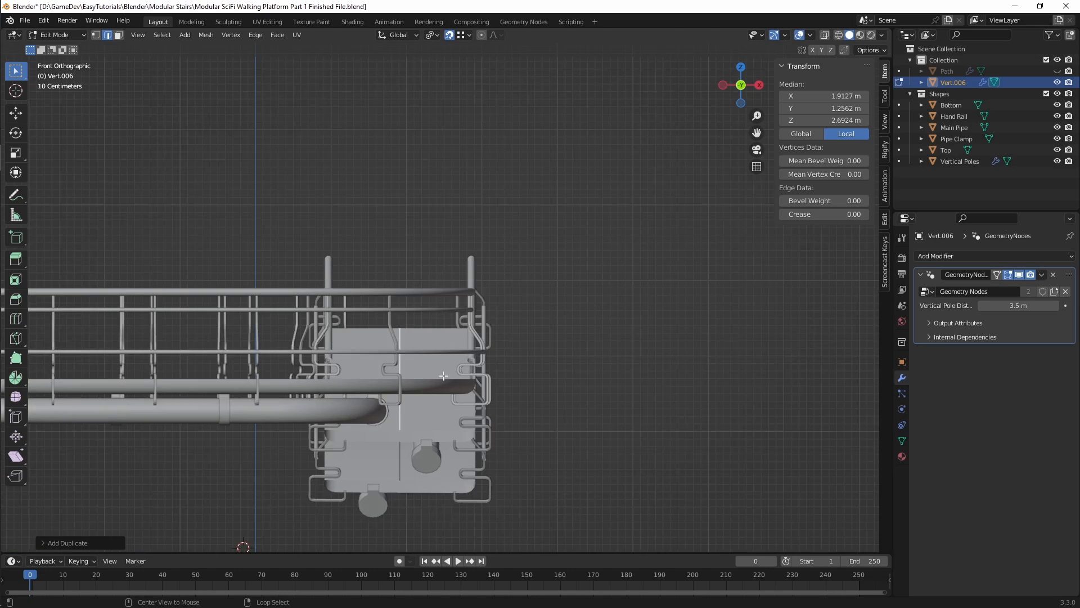
pyautogui.scroll(5, 418, 376)
pyautogui.press('e')
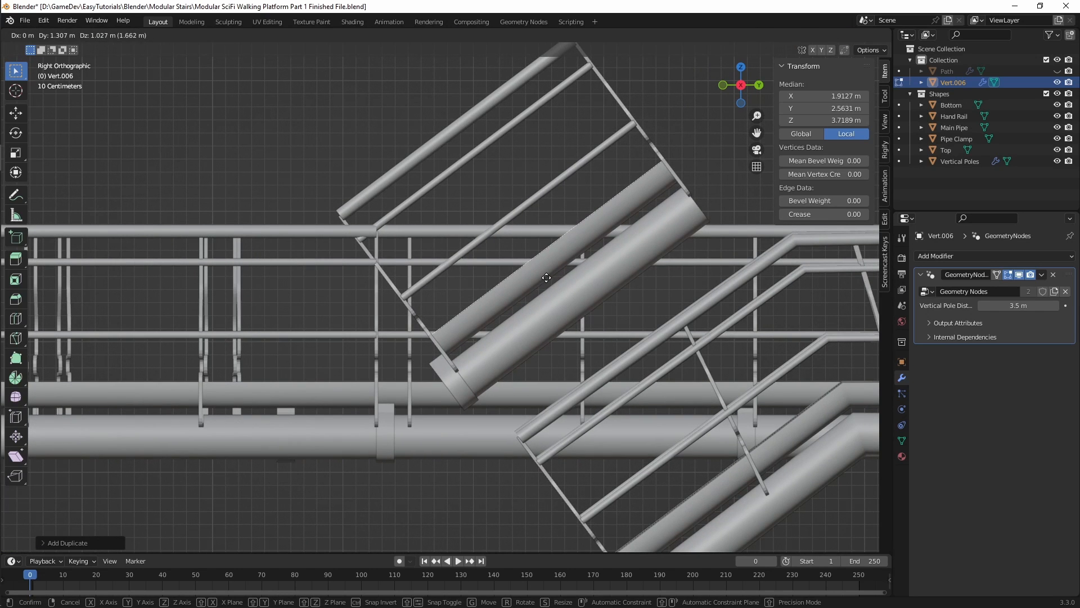
pyautogui.click(540, 272)
# Step: Hide the Geometry Nodes result in the viewport and snap the duplicated edge's lower end onto the platform path's open end vertex
pyautogui.click(1019, 274)
pyautogui.click(432, 35)
pyautogui.click(458, 85)
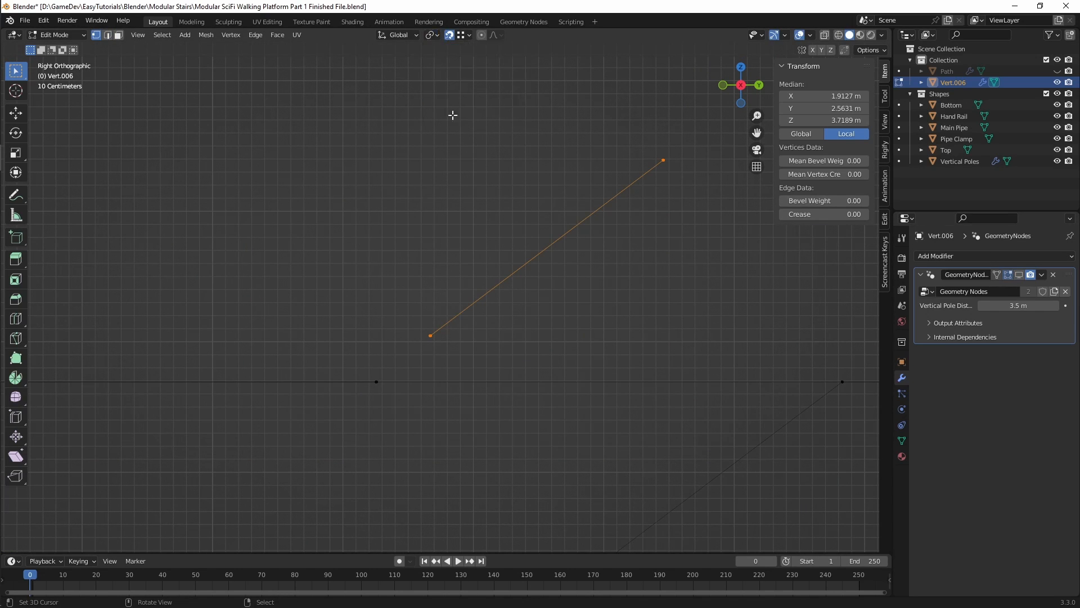
pyautogui.press('g')
pyautogui.click(381, 378)
pyautogui.moveTo(420, 282); pyautogui.dragTo(412, 235, button='middle')
pyautogui.scroll(-6, 444, 359)
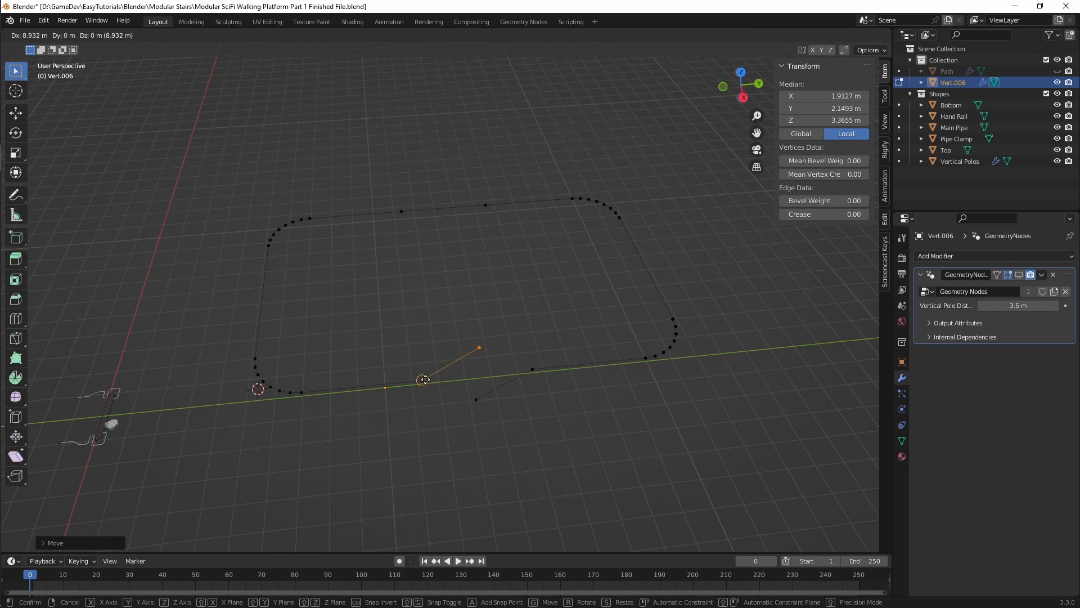
pyautogui.moveTo(428, 376); pyautogui.dragTo(459, 328, button='middle')
# Step: Select all path vertices and run Merge by Distance on them
pyautogui.press('a')
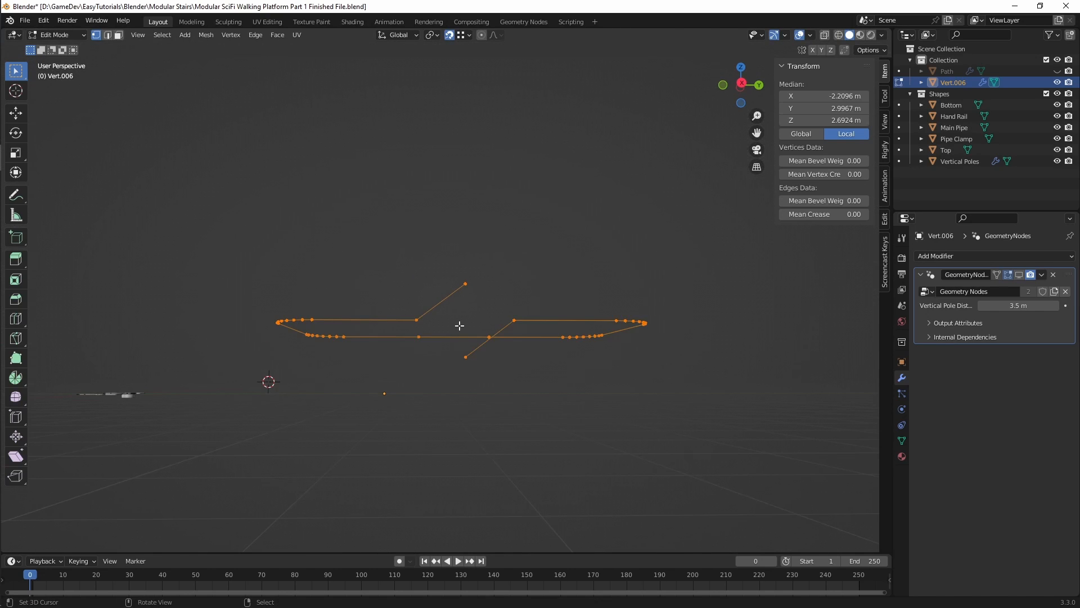
pyautogui.press('F3')
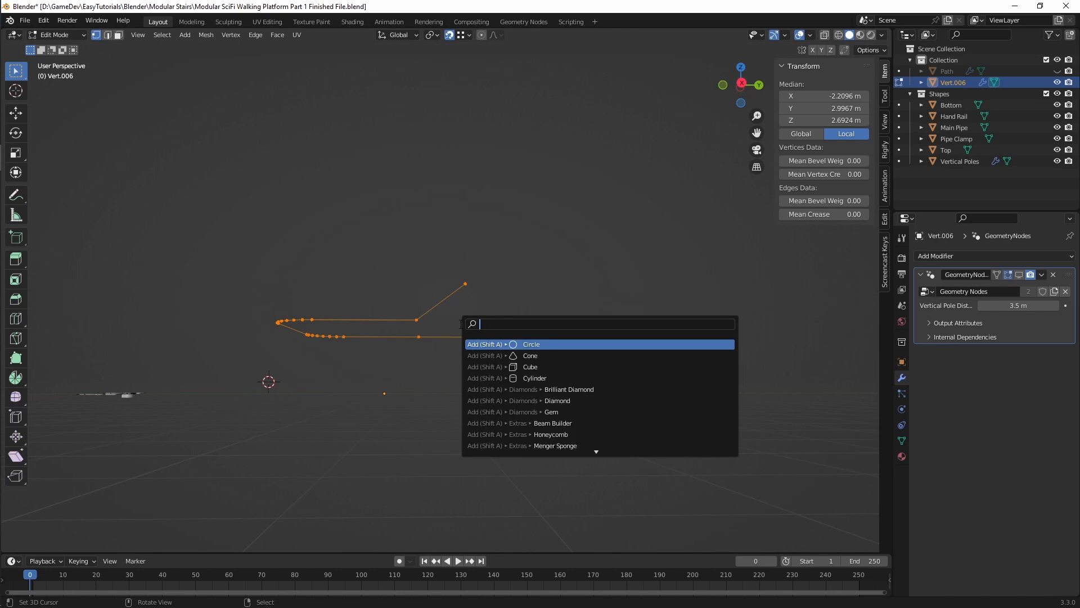
pyautogui.write('merg')
pyautogui.press('BackSpace')
pyautogui.press('BackSpace')
pyautogui.press('BackSpace')
pyautogui.write('ge')
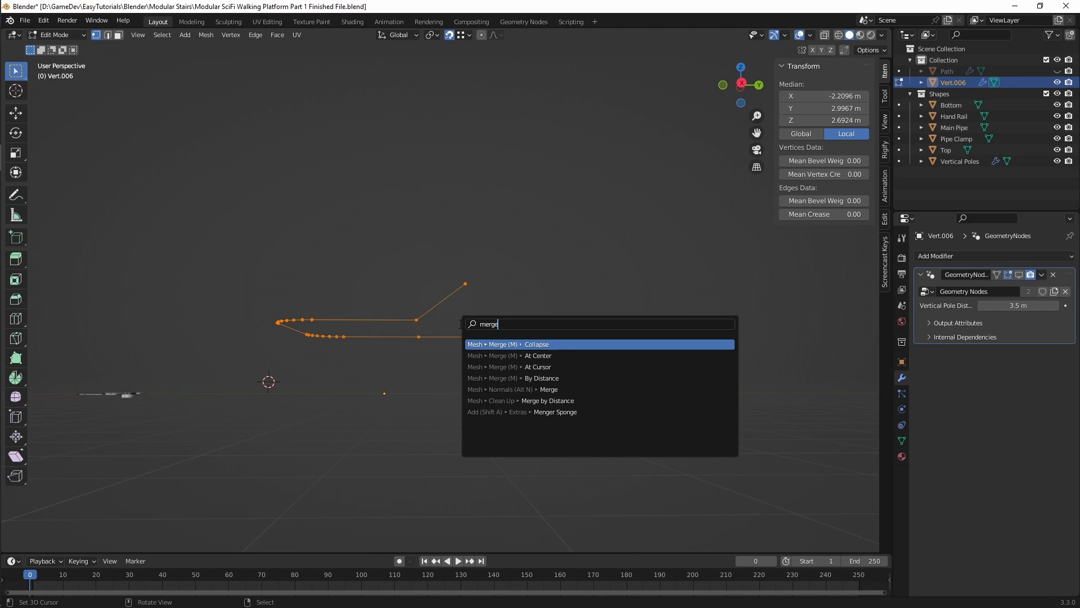
pyautogui.click(582, 401)
# Step: Restore the Geometry Nodes modifier's viewport display and save the file
pyautogui.moveTo(487, 321); pyautogui.dragTo(461, 345, button='middle')
pyautogui.click(453, 337)
pyautogui.rightClick(538, 280)
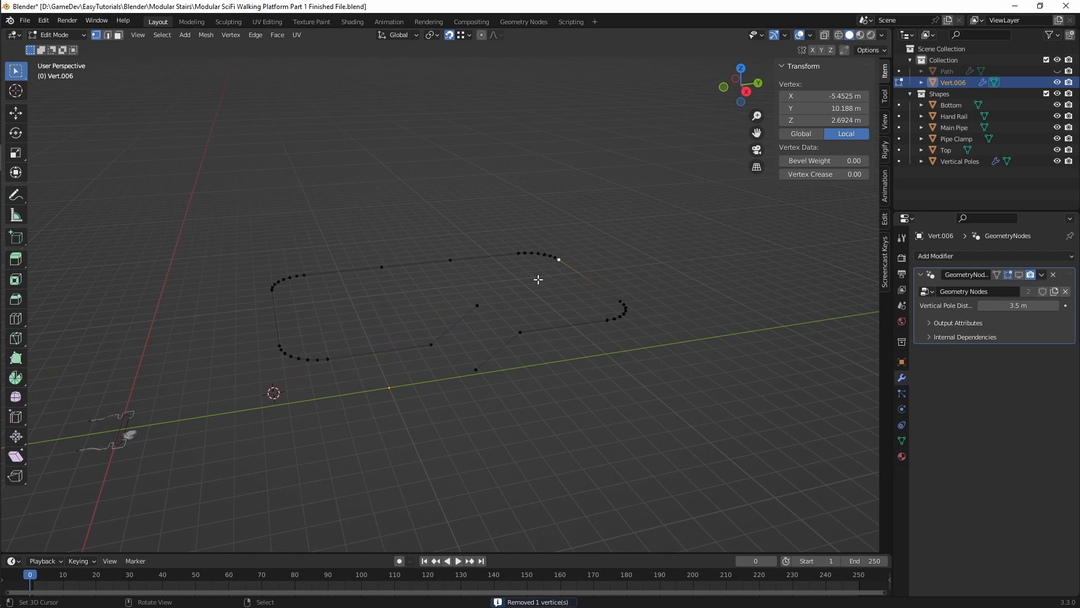
pyautogui.moveTo(622, 232); pyautogui.dragTo(610, 242, button='middle')
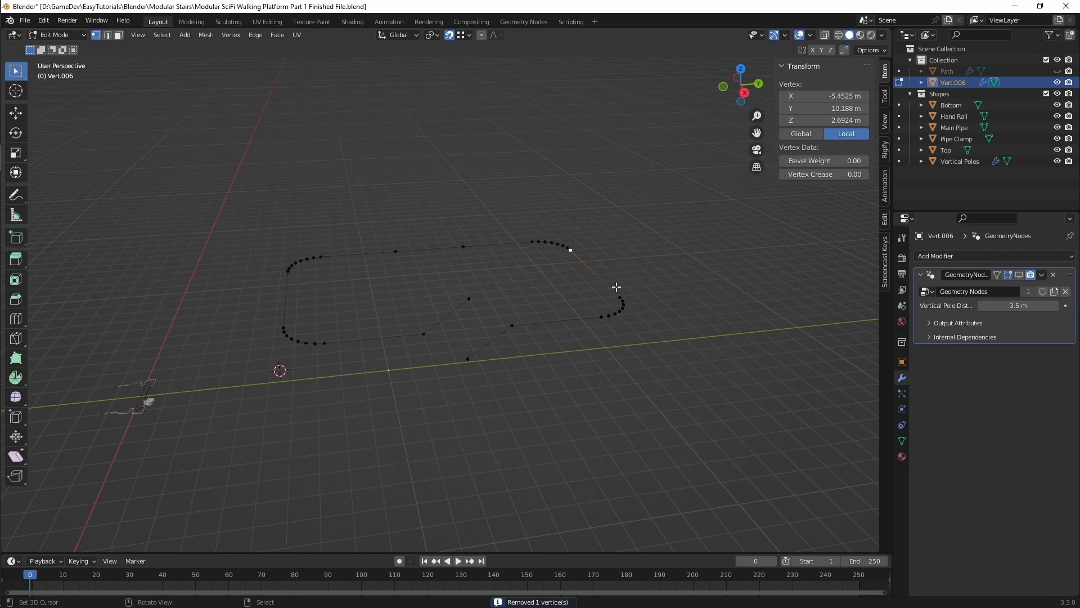
pyautogui.click(1019, 275)
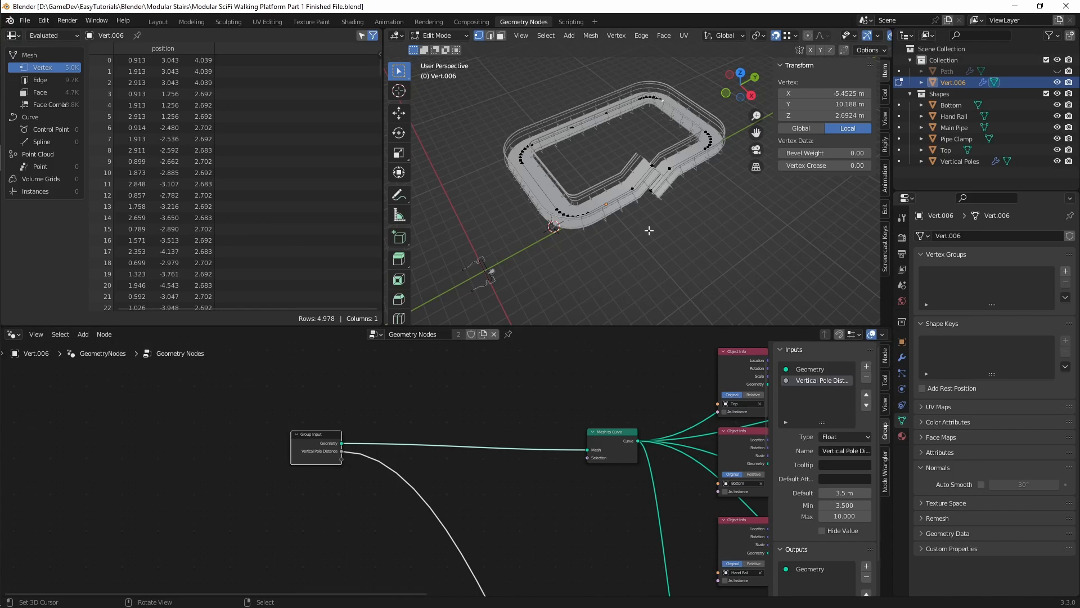
# Step: In the Geometry Nodes workspace, move the Group Input node up and away from Mesh to Curve to make room
pyautogui.moveTo(648, 231); pyautogui.dragTo(578, 236, button='middle')
pyautogui.scroll(1, 375, 457)
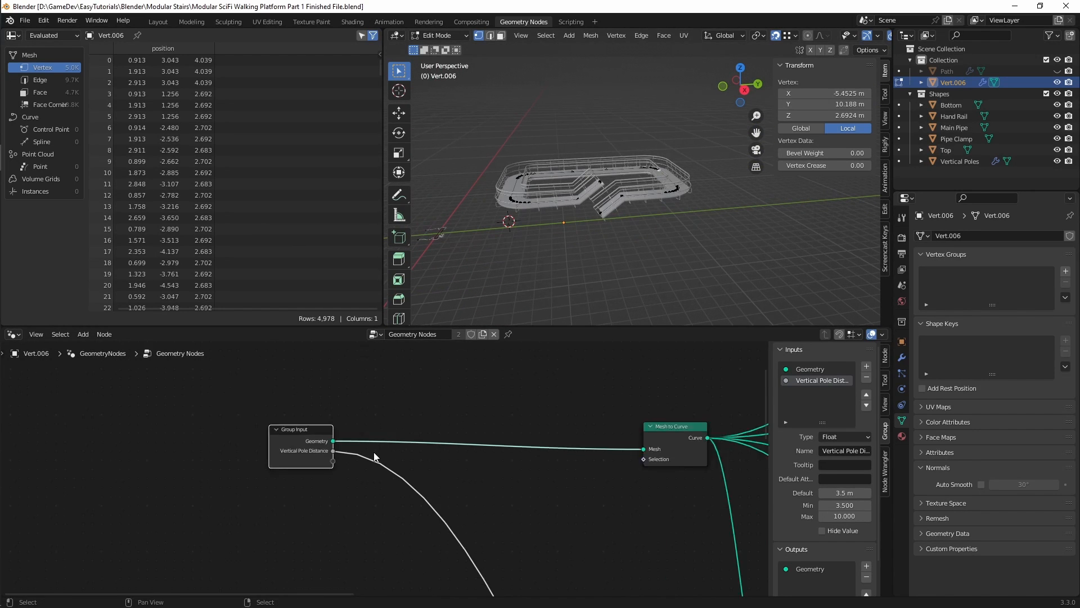
pyautogui.scroll(1, 376, 457)
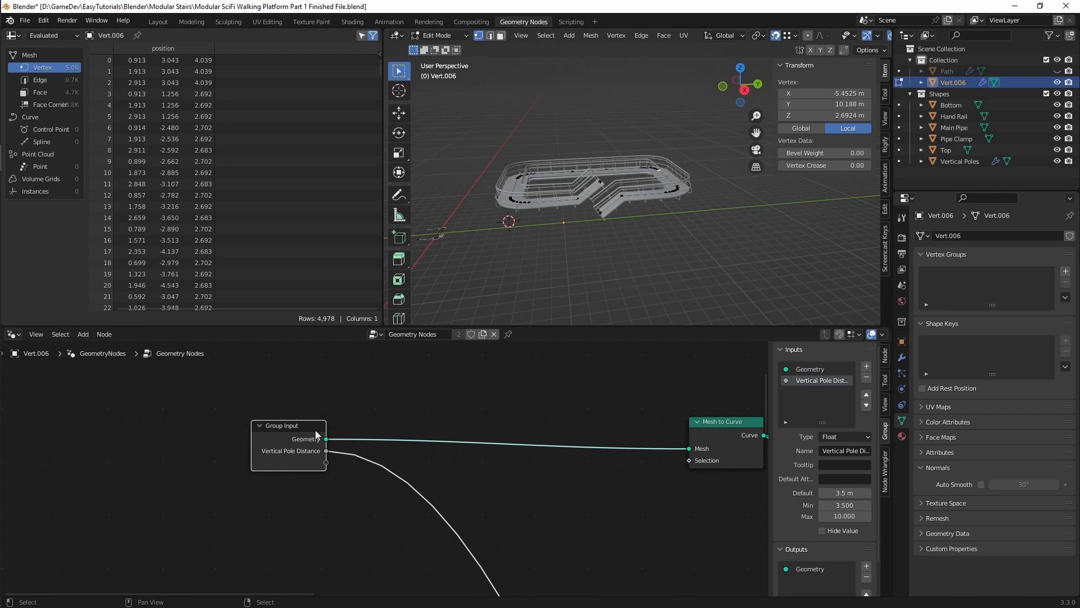
pyautogui.moveTo(315, 429); pyautogui.dragTo(273, 398)
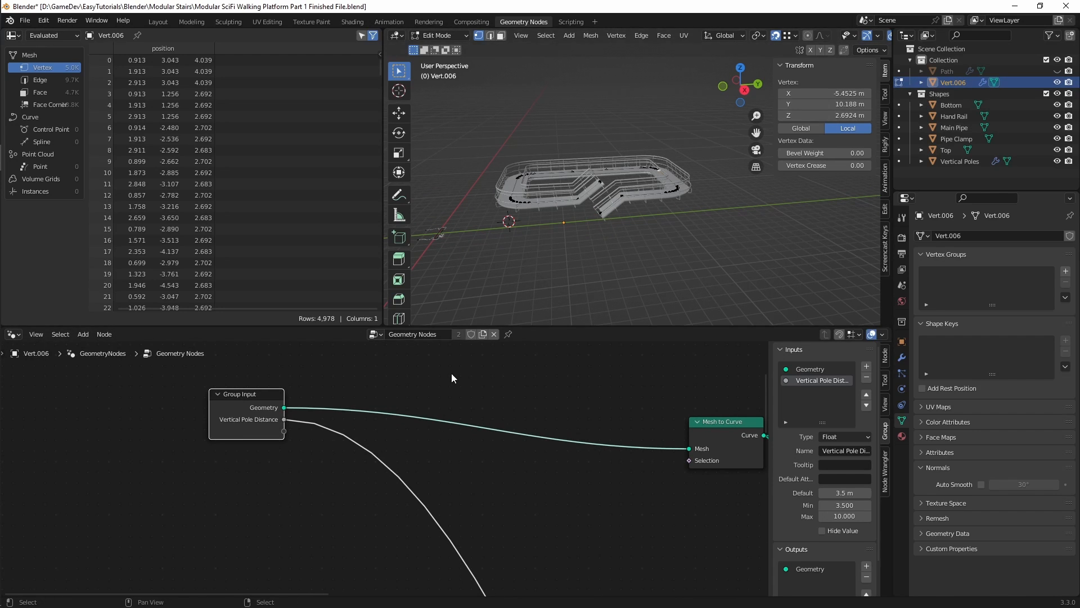
# Step: Add a Geometry to Instance node and connect the Group Input's Geometry output to it
pyautogui.hotkey('shift', 'a')
pyautogui.click(341, 281)
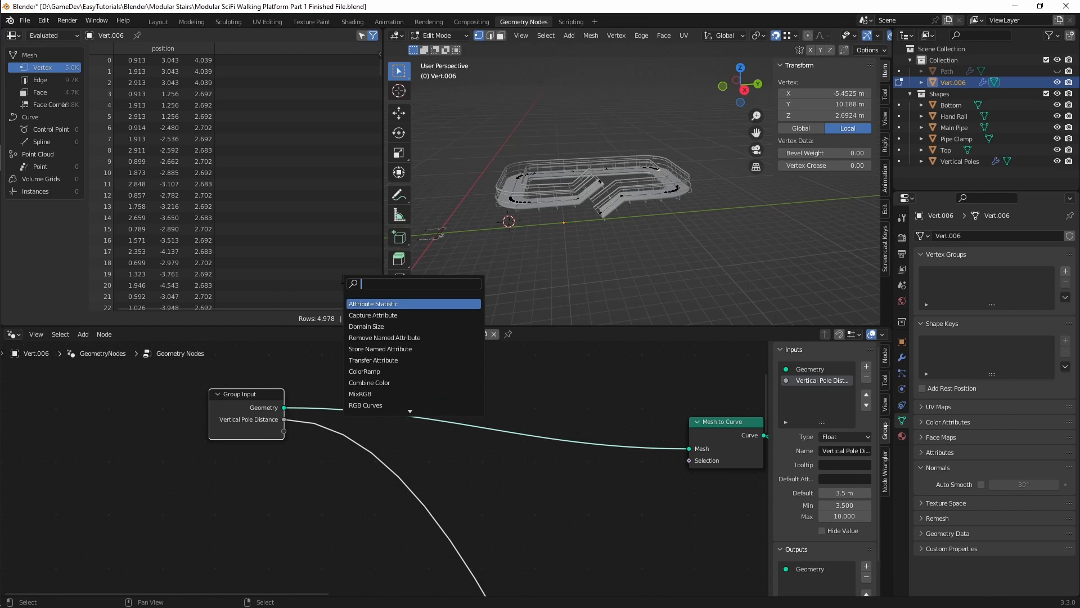
pyautogui.write('to ins')
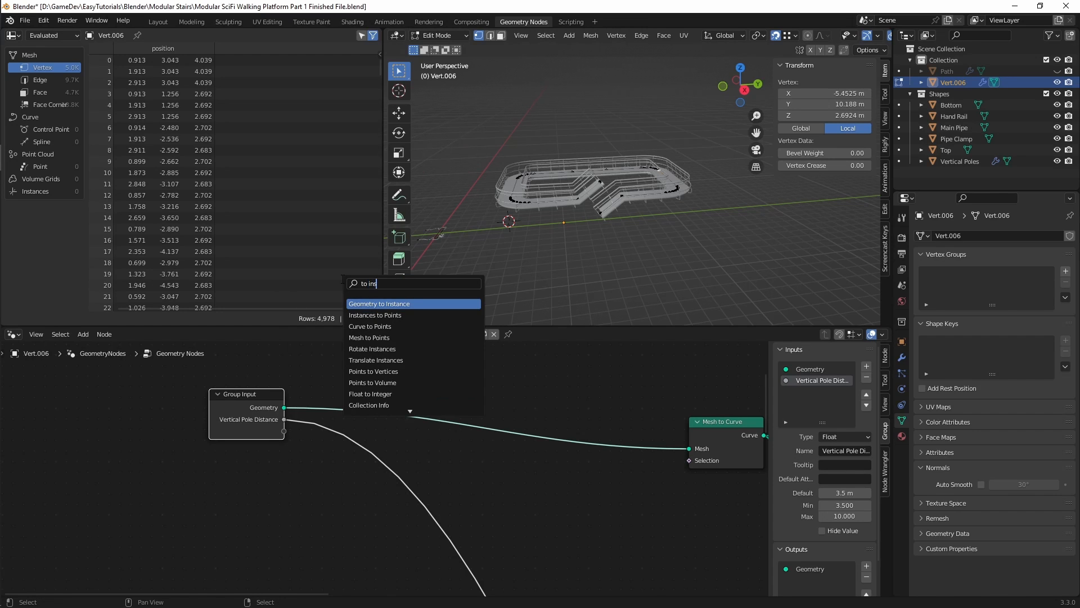
pyautogui.press('Return')
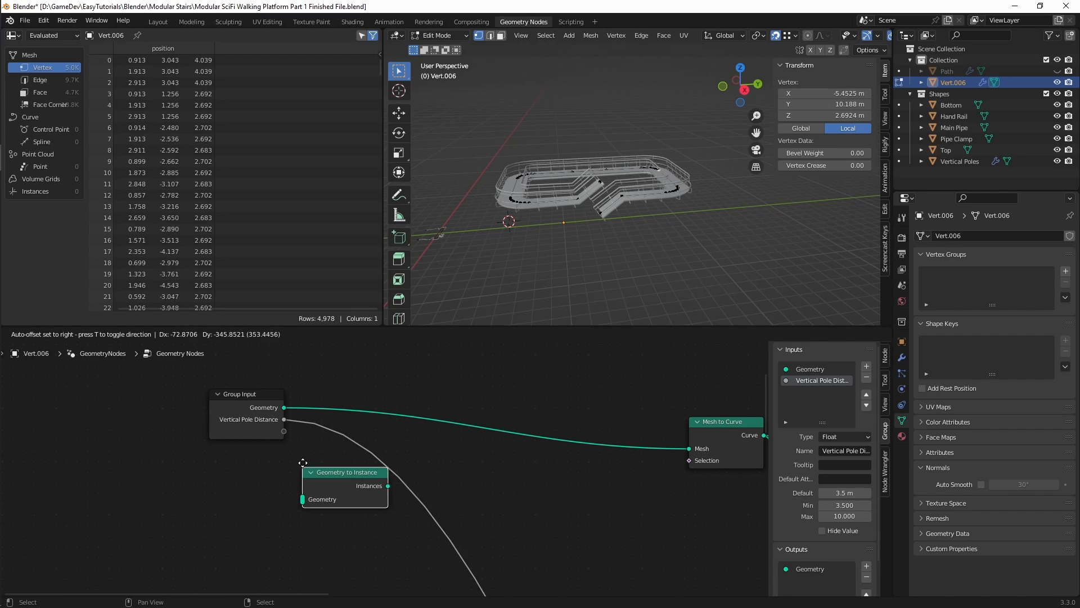
pyautogui.click(326, 462)
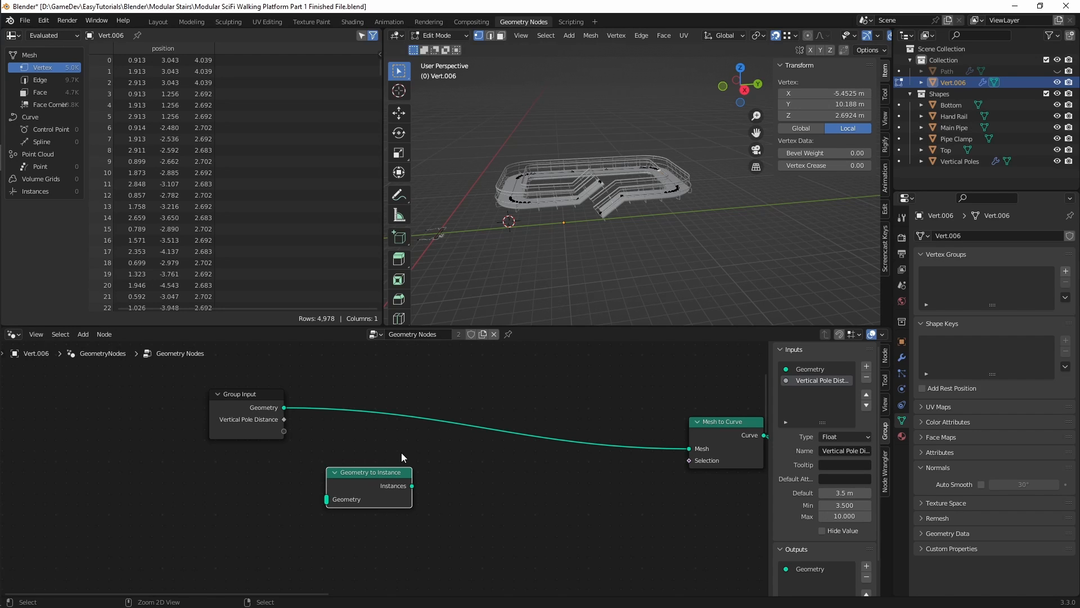
pyautogui.moveTo(449, 465); pyautogui.dragTo(414, 444, button='middle')
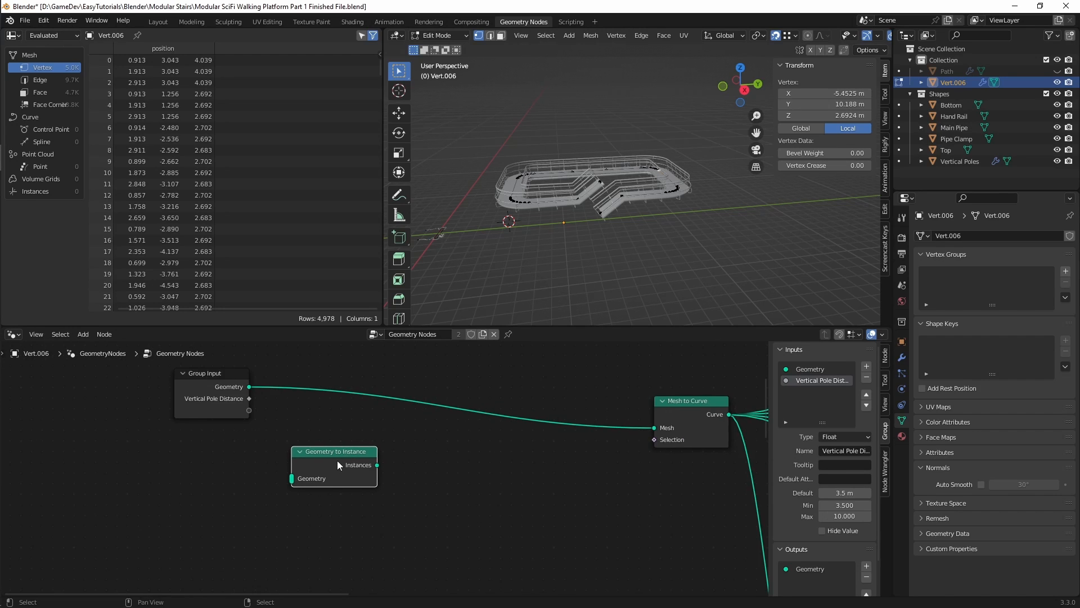
pyautogui.moveTo(336, 448); pyautogui.dragTo(375, 447)
pyautogui.moveTo(248, 387); pyautogui.dragTo(331, 480)
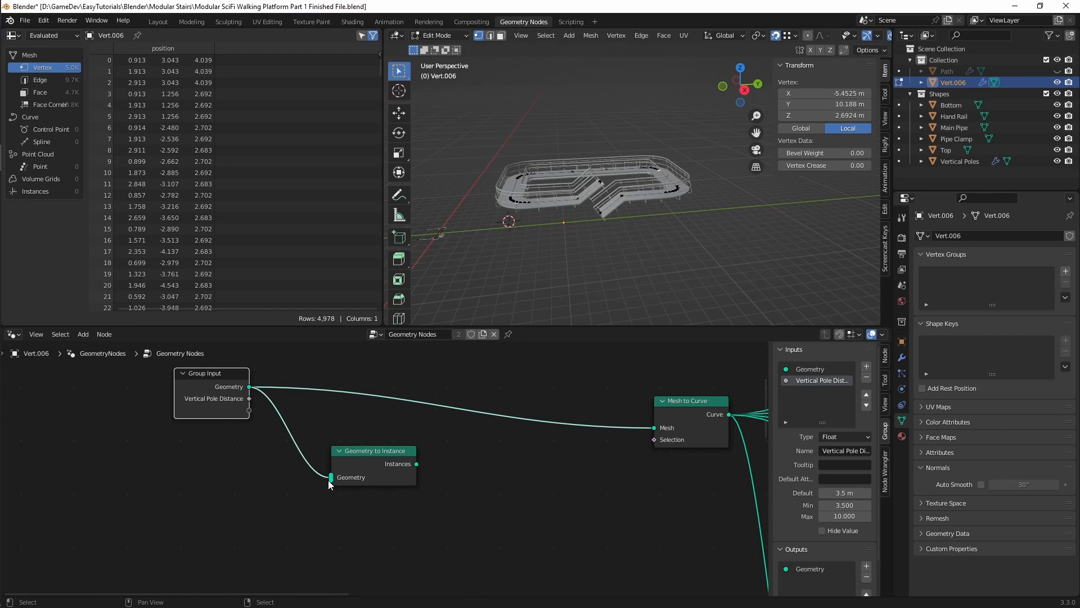
# Step: Add a Duplicate Elements node, feed it the Instances output and expose its Amount as a Group Input value
pyautogui.moveTo(402, 478); pyautogui.dragTo(370, 486)
pyautogui.hotkey('shift', 'a')
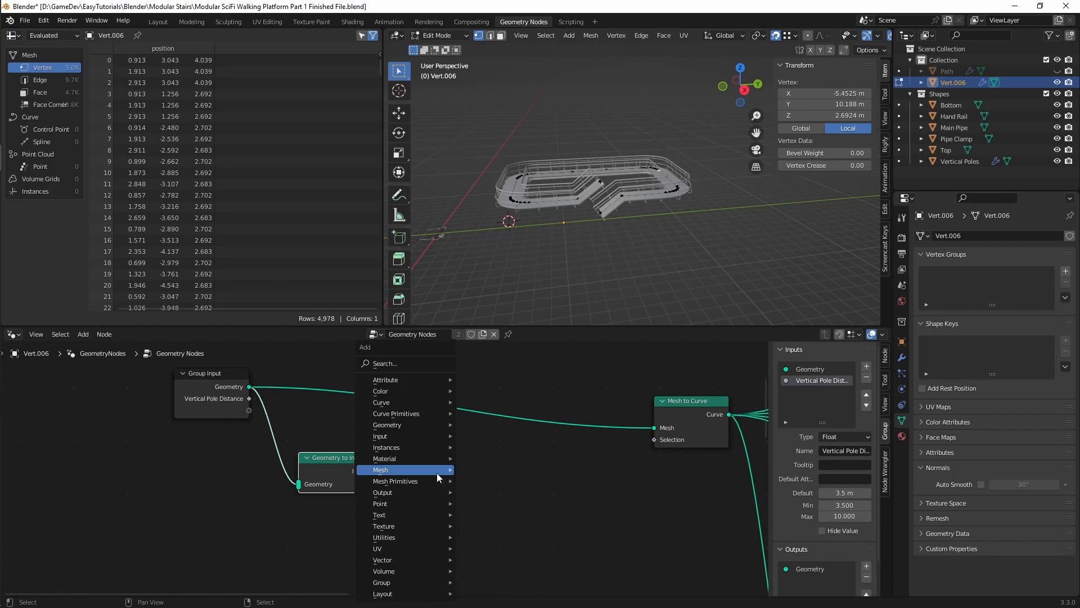
pyautogui.click(419, 367)
pyautogui.write('dupli')
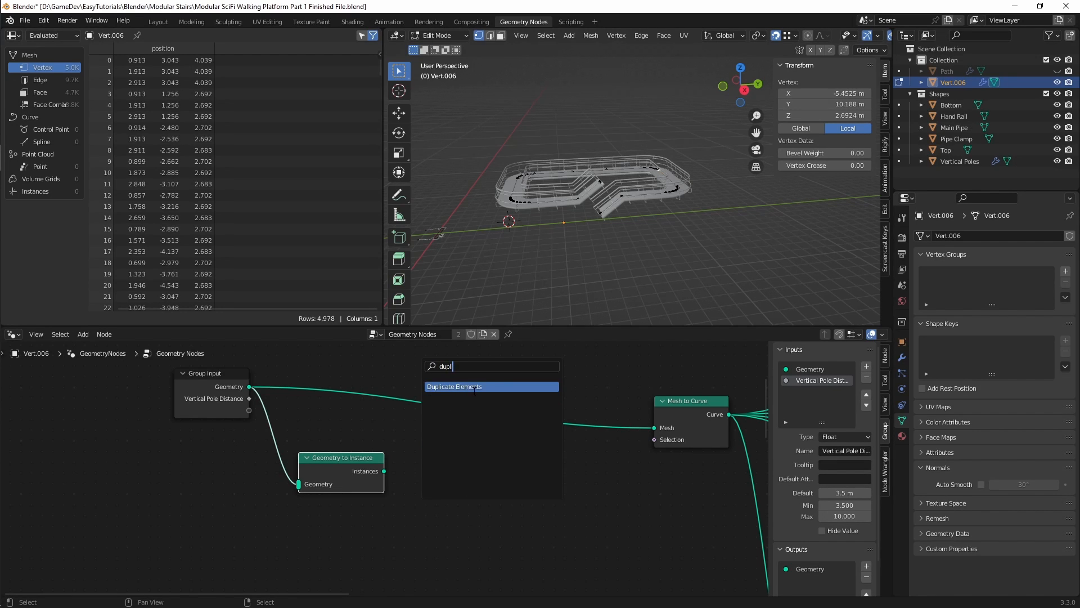
pyautogui.press('Return')
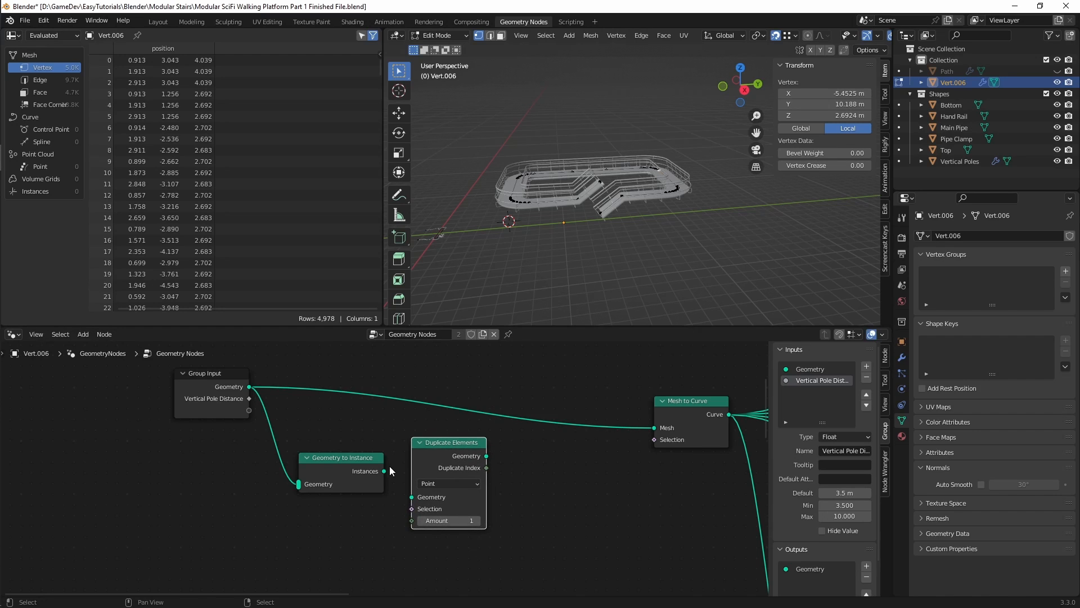
pyautogui.moveTo(384, 471); pyautogui.dragTo(251, 411)
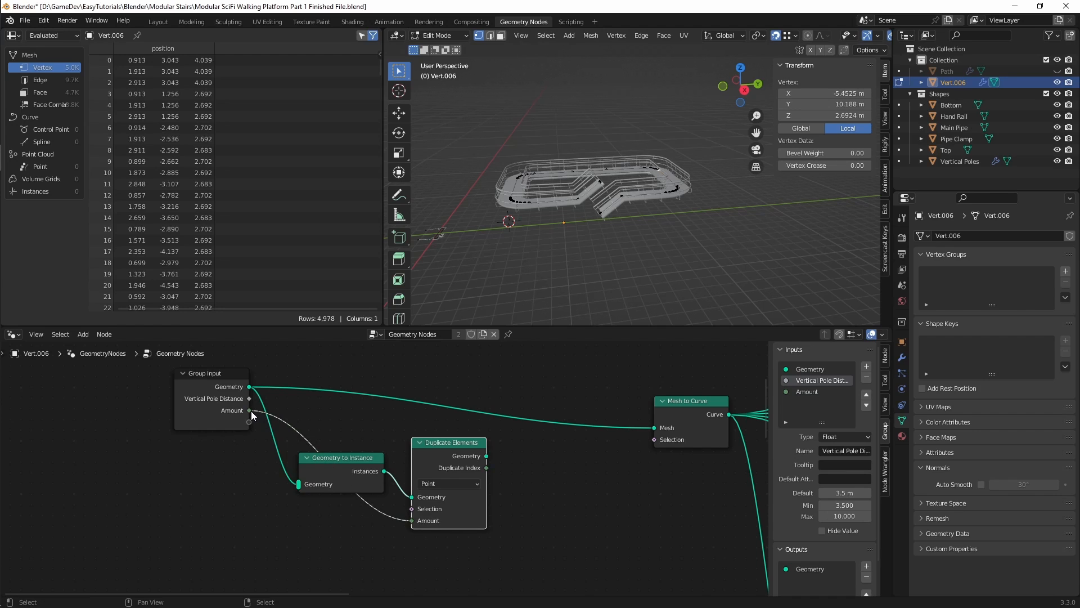
# Step: Rename the Amount group input to Stories
pyautogui.click(801, 392)
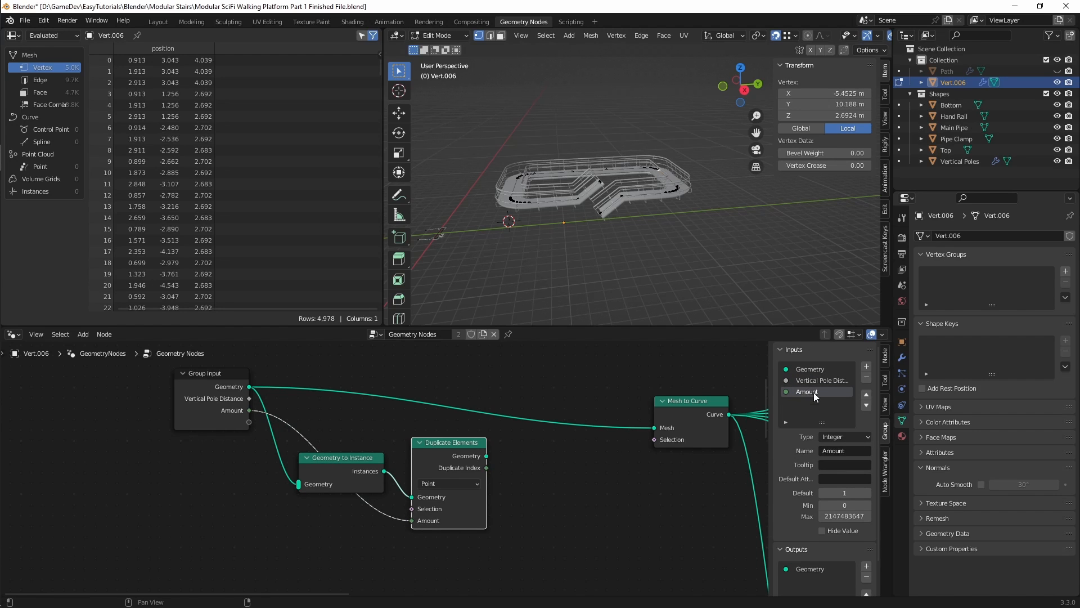
pyautogui.write('Stor')
pyautogui.write('ies')
pyautogui.press('Return')
# Step: Set the Stories input's default to 1, minimum to 1 and maximum to 10
pyautogui.click(861, 492)
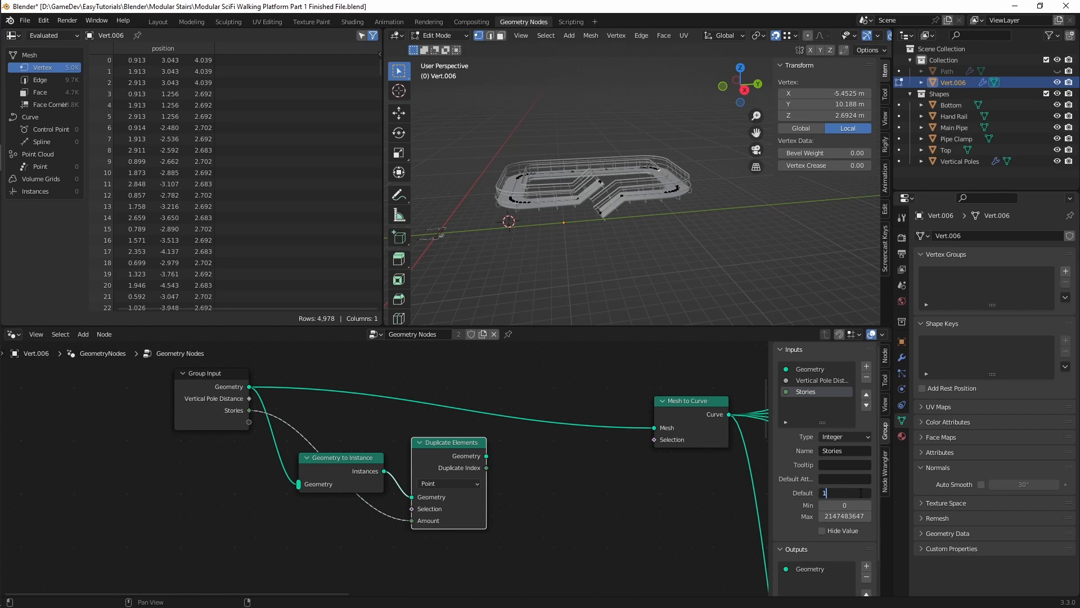
pyautogui.press('Return')
pyautogui.click(850, 505)
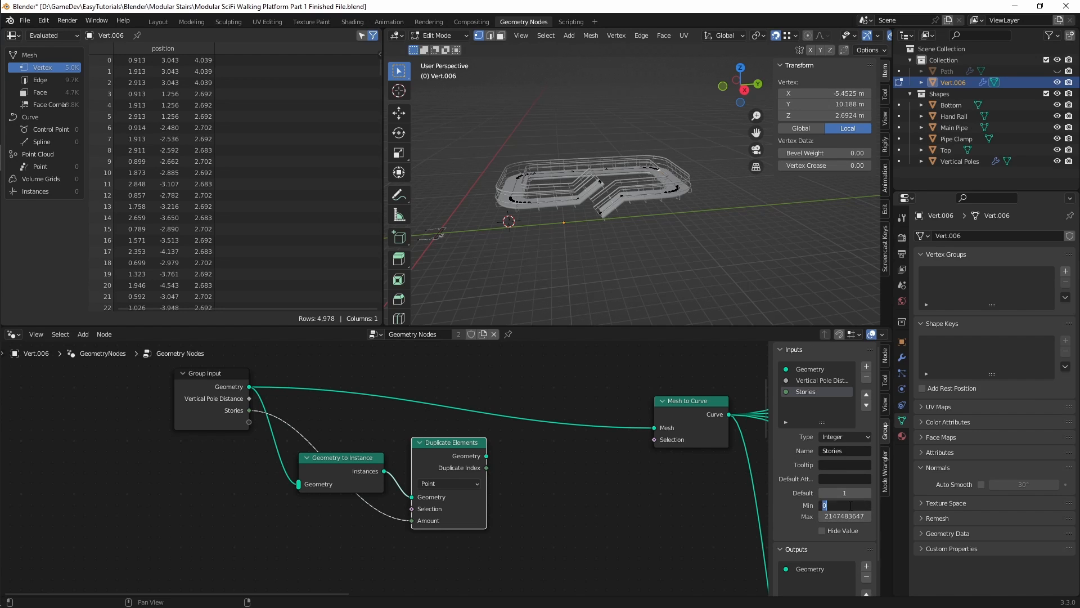
pyautogui.click(849, 516)
pyautogui.write('10')
pyautogui.press('Return')
# Step: Select the Geometry to Instance and Duplicate Elements nodes and reposition them together slightly lower beneath the Group Input
pyautogui.moveTo(557, 485); pyautogui.dragTo(536, 509, button='middle')
pyautogui.moveTo(350, 458); pyautogui.dragTo(432, 528)
pyautogui.moveTo(406, 488); pyautogui.dragTo(392, 501)
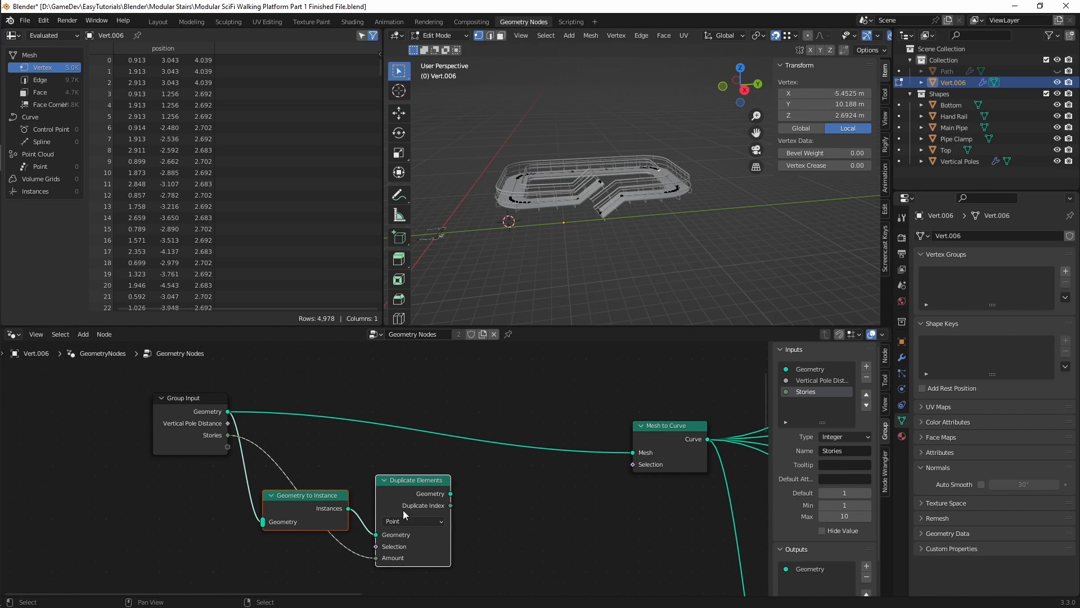
# Step: Add a Math node beside the Duplicate Elements node
pyautogui.click(488, 534)
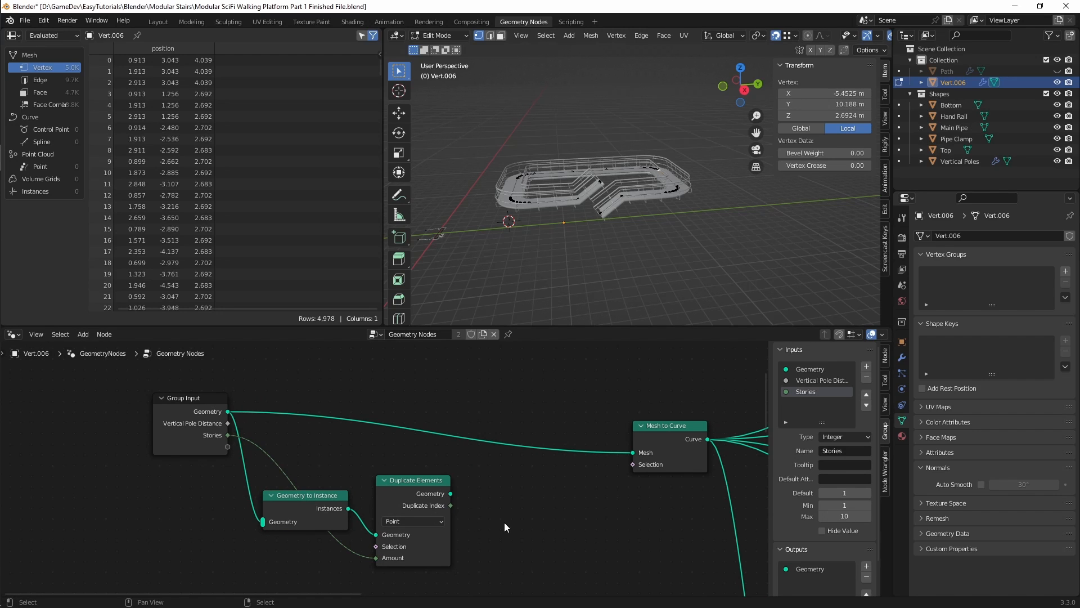
pyautogui.moveTo(506, 526); pyautogui.dragTo(474, 479, button='middle')
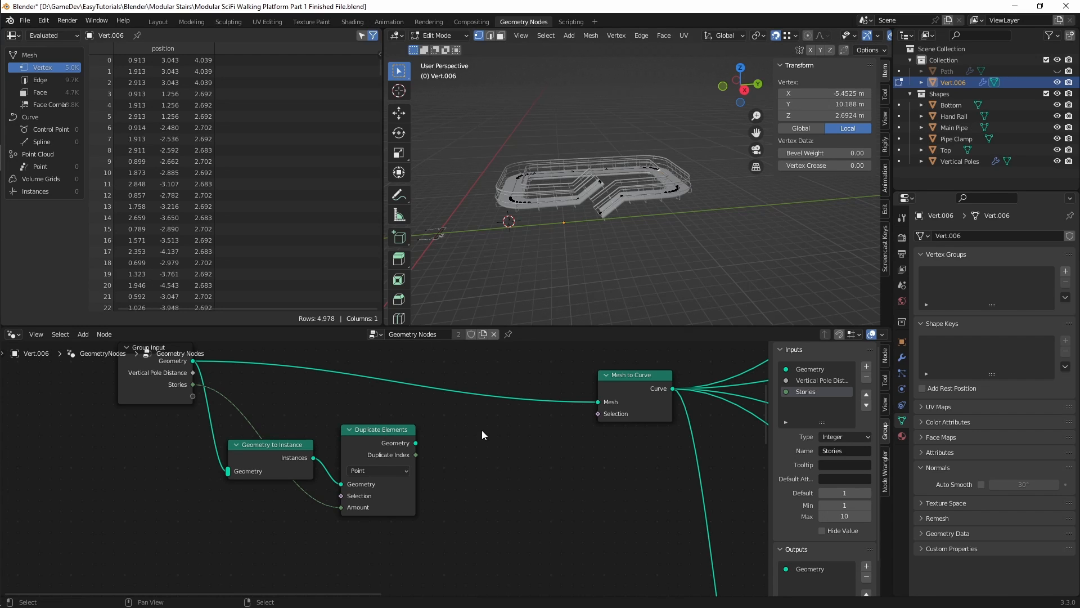
pyautogui.moveTo(489, 426); pyautogui.dragTo(412, 408, button='middle')
pyautogui.hotkey('shift', 'a')
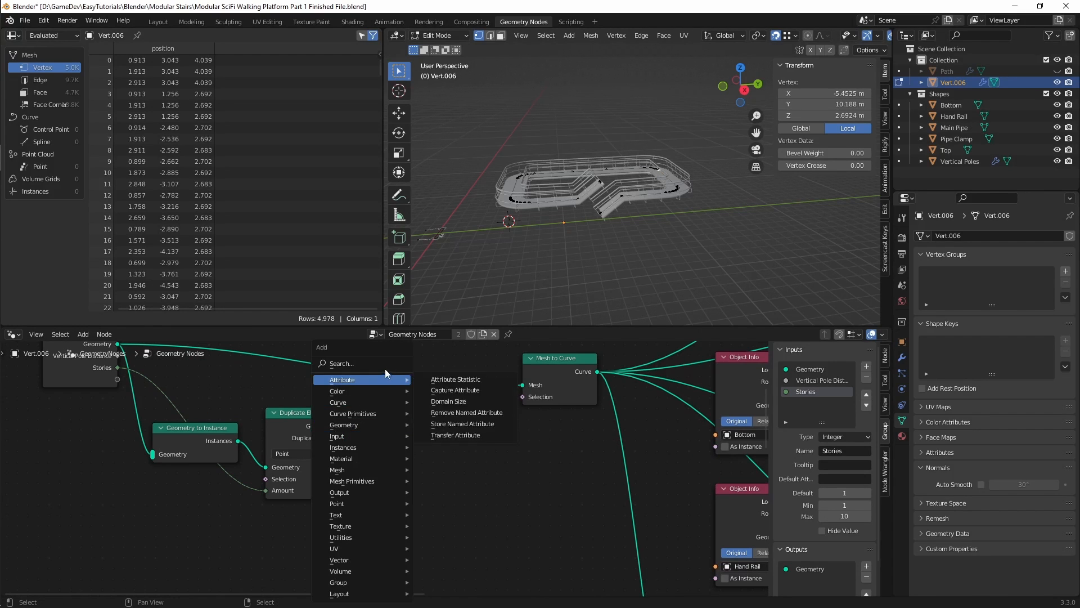
pyautogui.click(393, 365)
pyautogui.write('multipl')
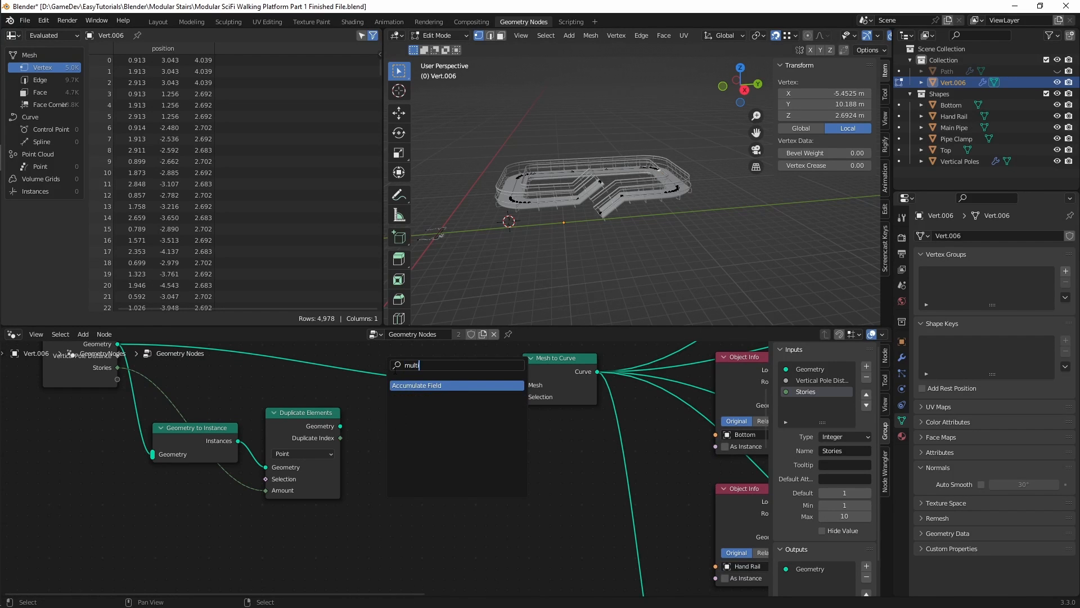
pyautogui.press('BackSpace')
pyautogui.press('BackSpace')
pyautogui.press('BackSpace')
pyautogui.press('BackSpace')
pyautogui.press('BackSpace')
pyautogui.press('BackSpace')
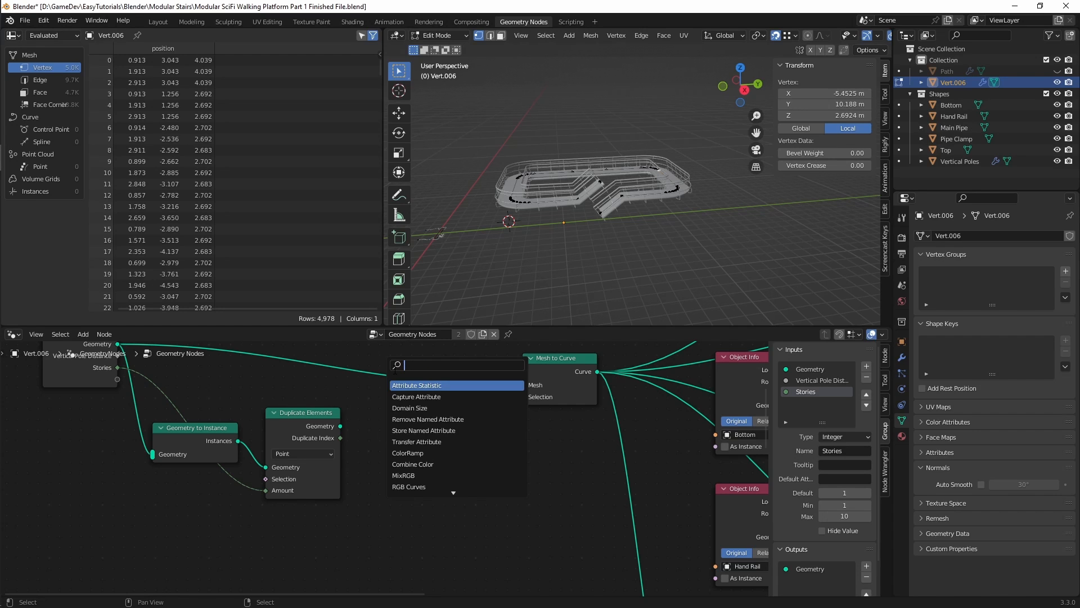
pyautogui.write('math')
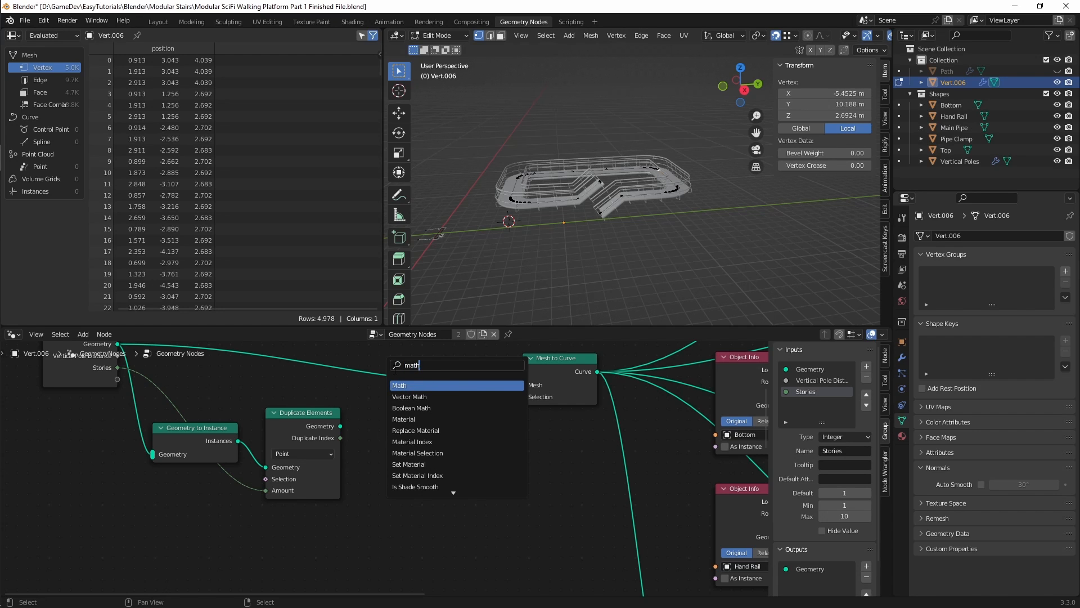
pyautogui.press('Return')
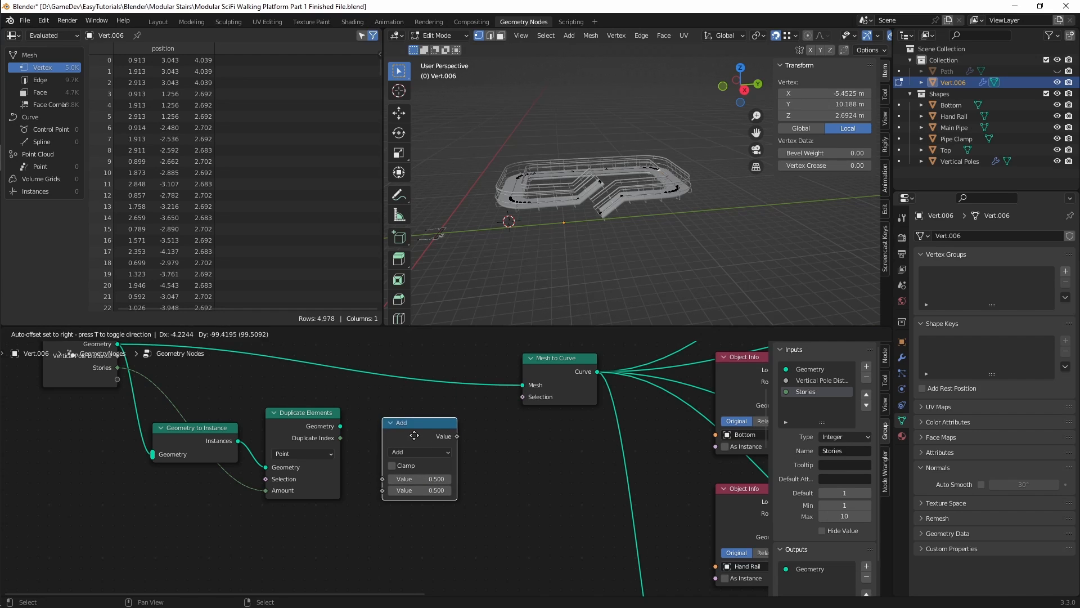
pyautogui.click(418, 445)
# Step: Feed the Duplicate Index output into the Math node's first value and change its operation to Multiply
pyautogui.moveTo(340, 438); pyautogui.dragTo(383, 482)
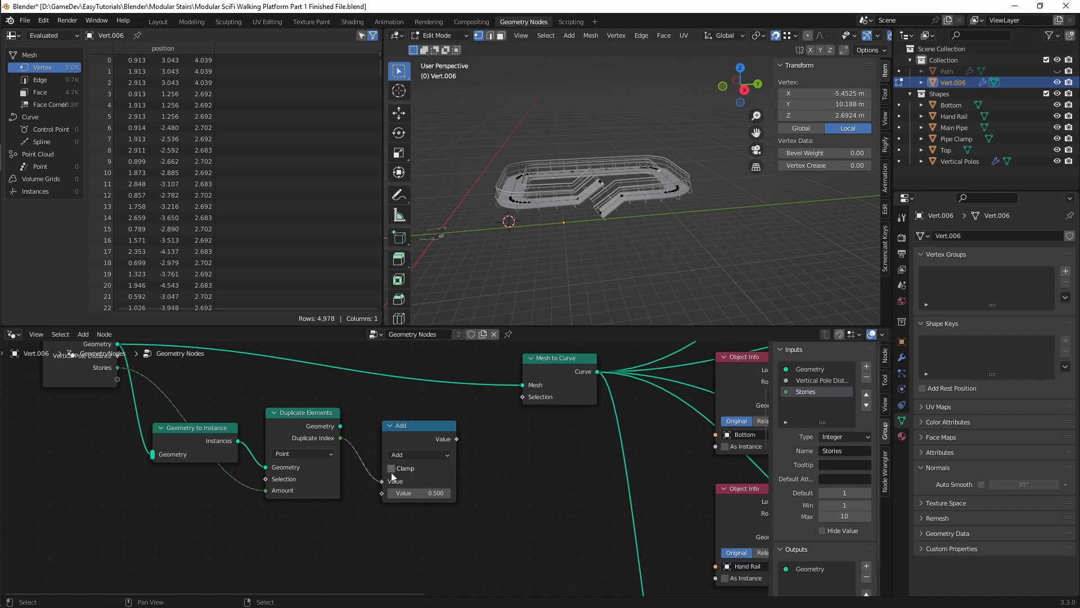
pyautogui.click(428, 455)
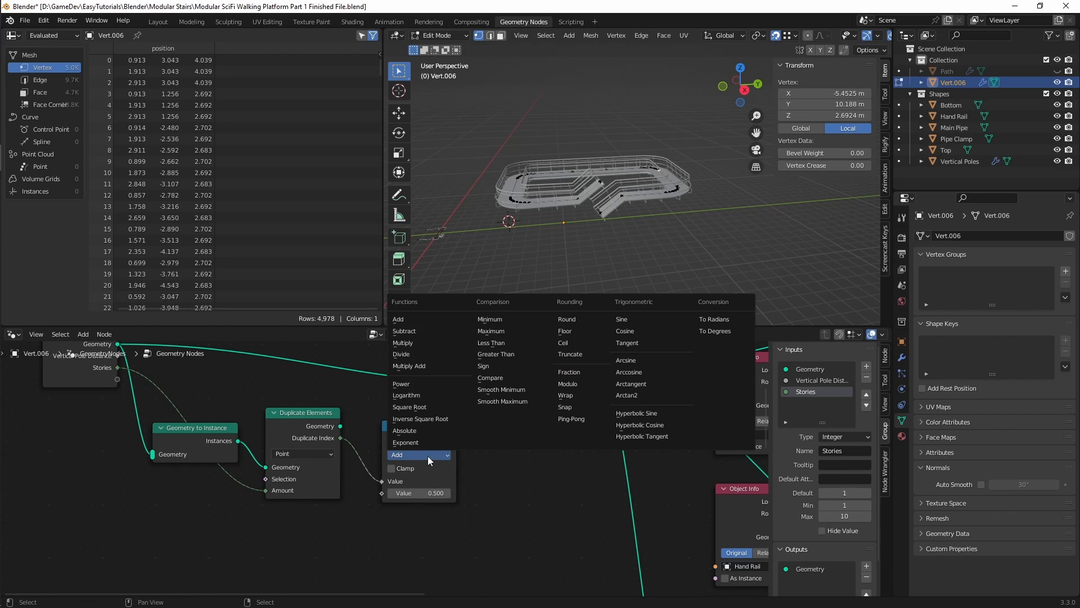
pyautogui.click(411, 343)
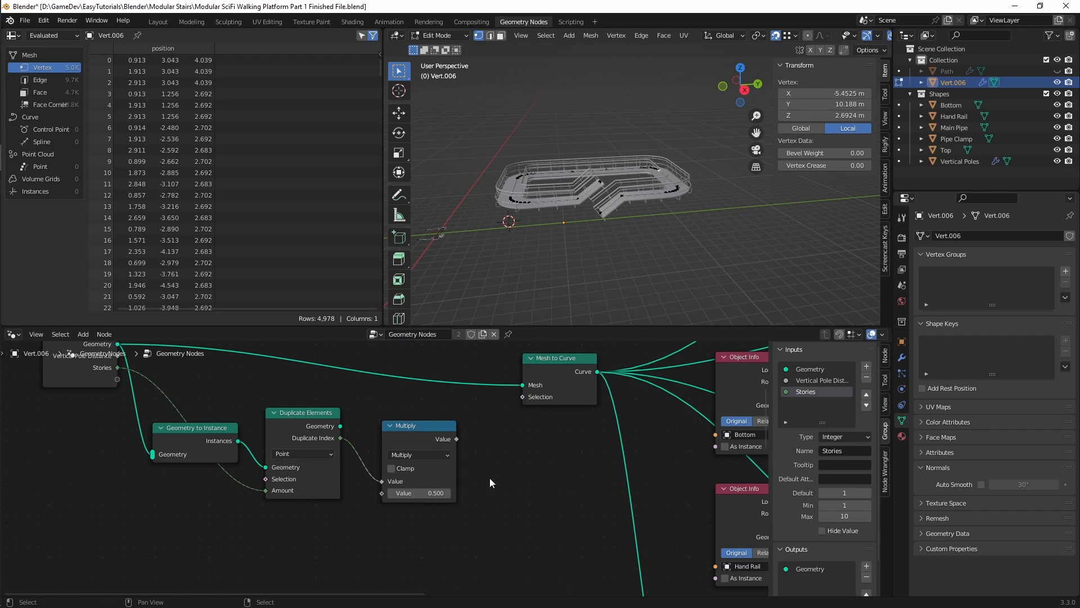
# Step: Compare the Z heights of the upper and lower stair-end vertices and set the Multiply node's second value to 3
pyautogui.click(422, 494)
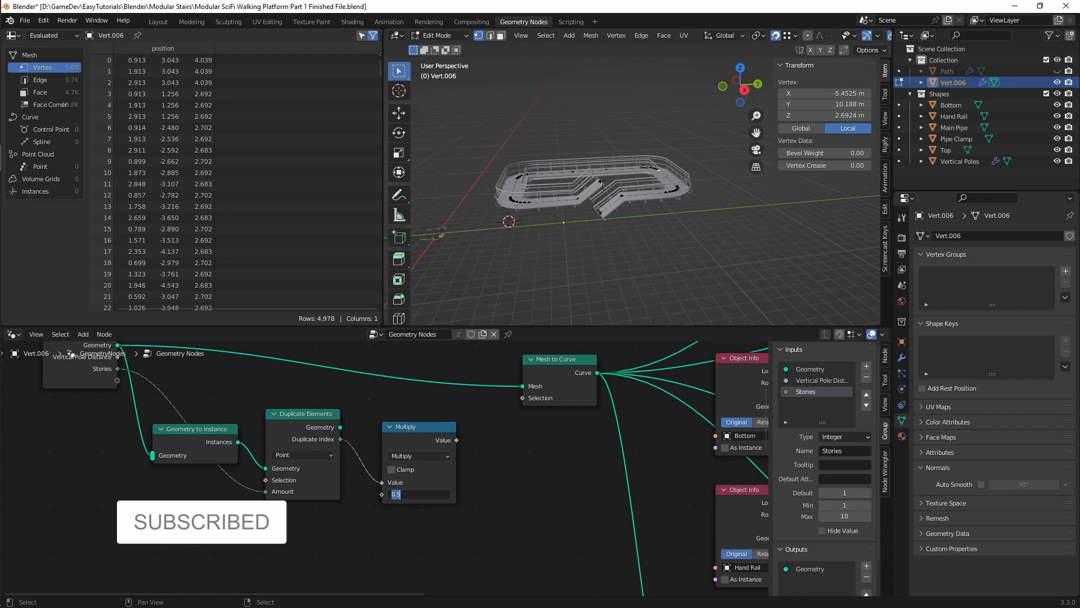
pyautogui.press('Return')
pyautogui.scroll(6, 604, 179)
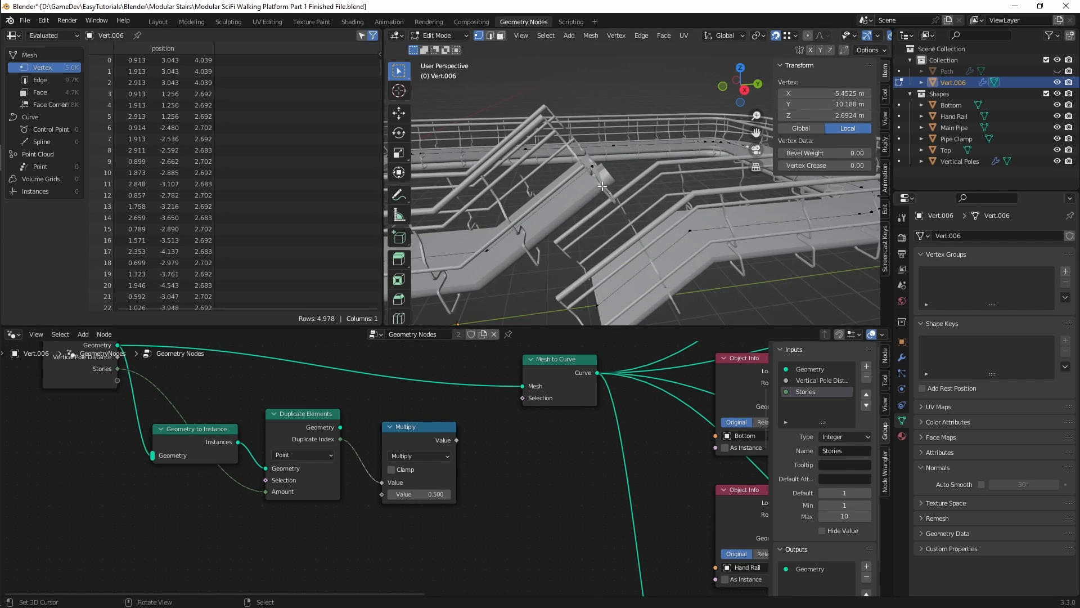
pyautogui.click(597, 171)
pyautogui.moveTo(604, 194); pyautogui.dragTo(616, 214, button='middle')
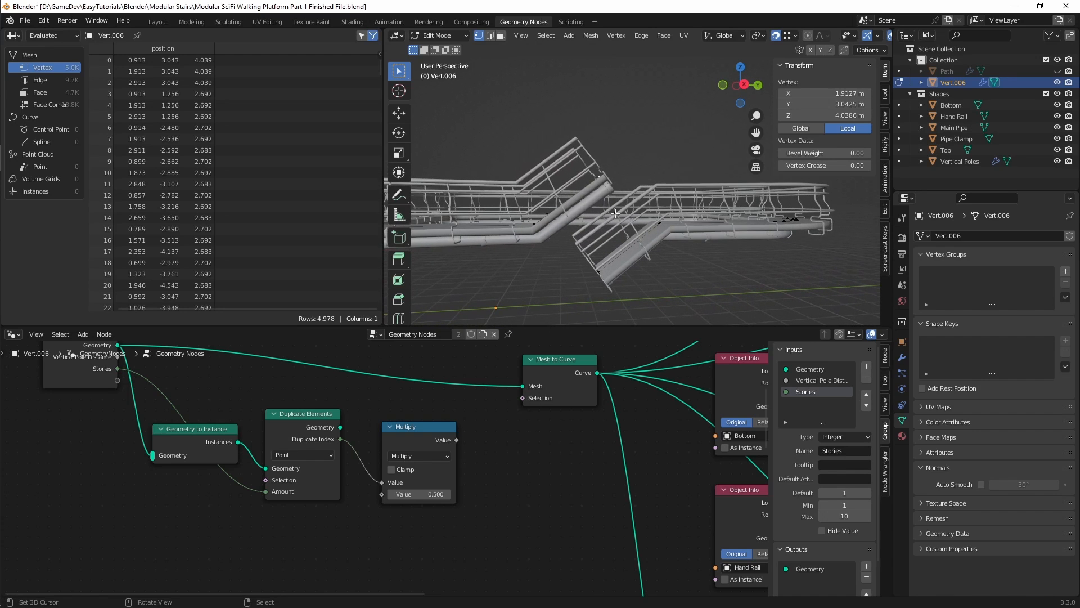
pyautogui.click(600, 270)
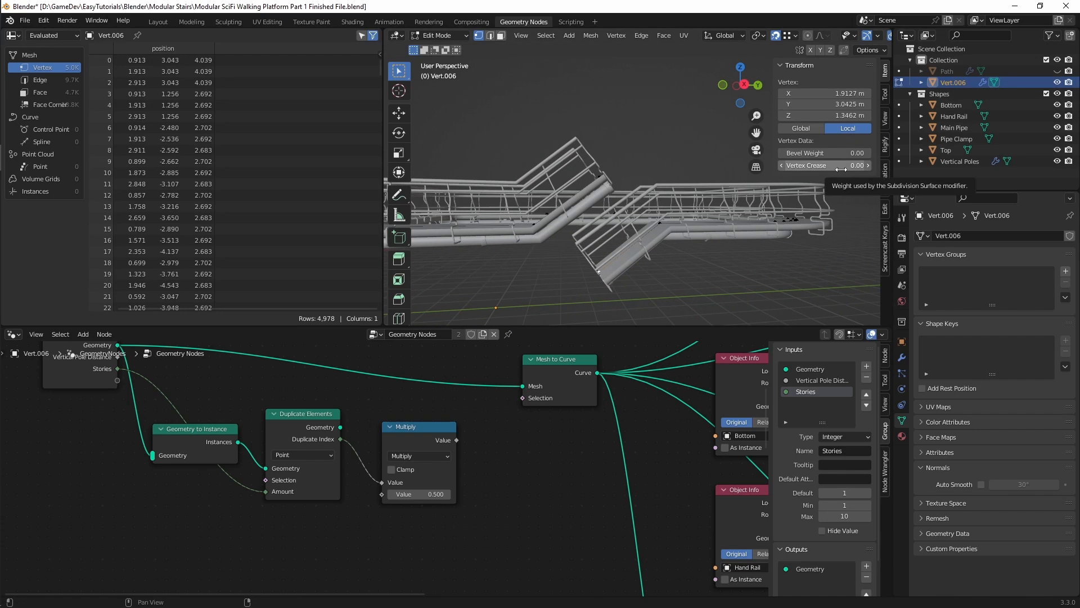
pyautogui.click(594, 179)
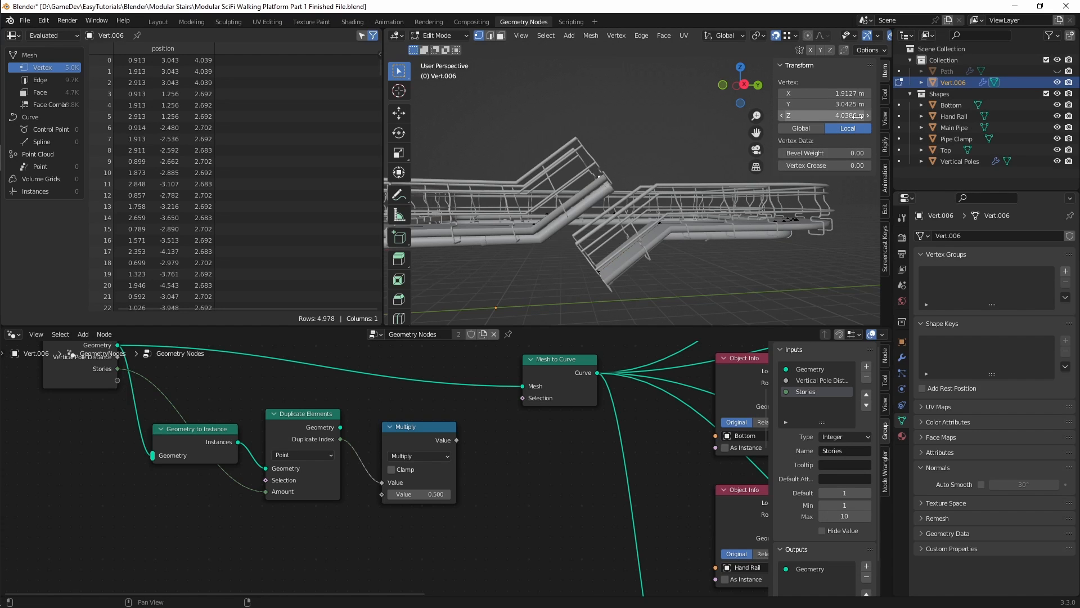
pyautogui.click(417, 489)
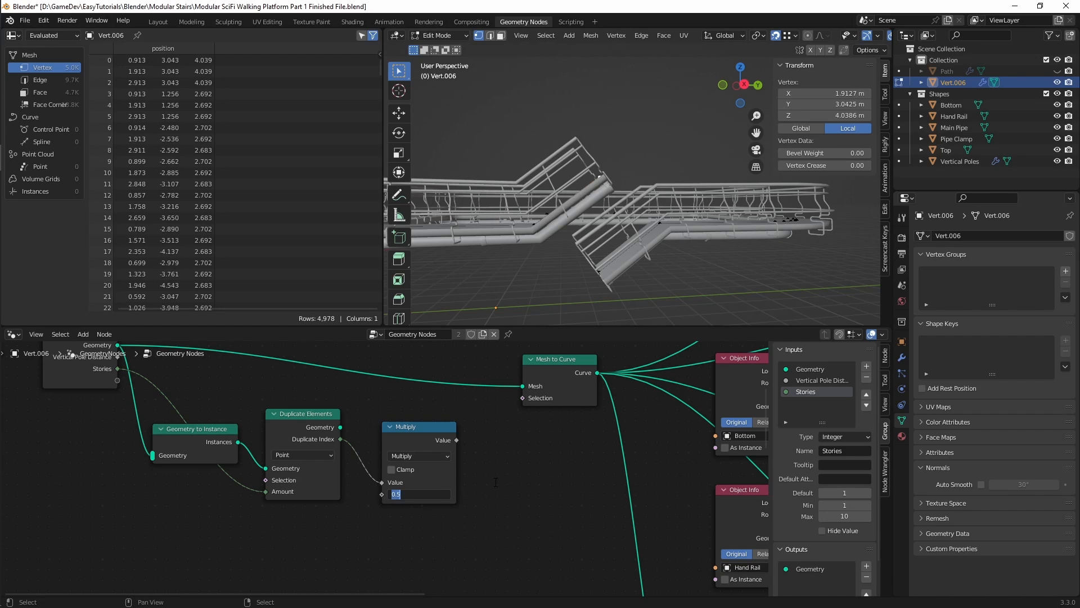
pyautogui.write('3')
pyautogui.press('Return')
# Step: Move the Group Input, Geometry to Instance, Duplicate Elements and Multiply nodes together farther from Mesh to Curve to make room
pyautogui.moveTo(490, 445); pyautogui.dragTo(640, 496, button='middle')
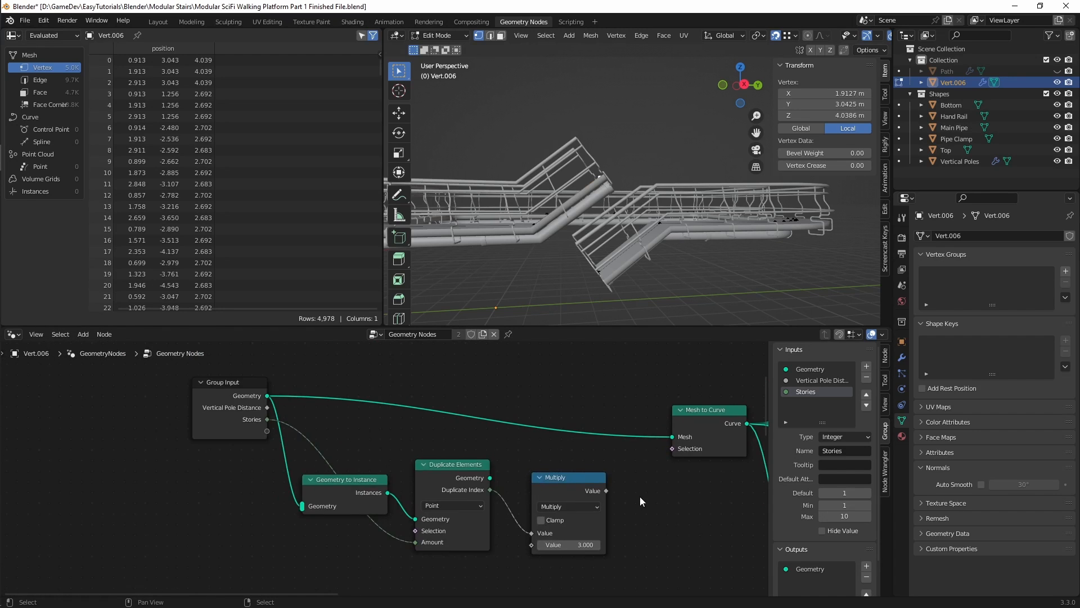
pyautogui.scroll(-4, 640, 496)
pyautogui.moveTo(596, 392); pyautogui.dragTo(257, 541)
pyautogui.click(589, 506)
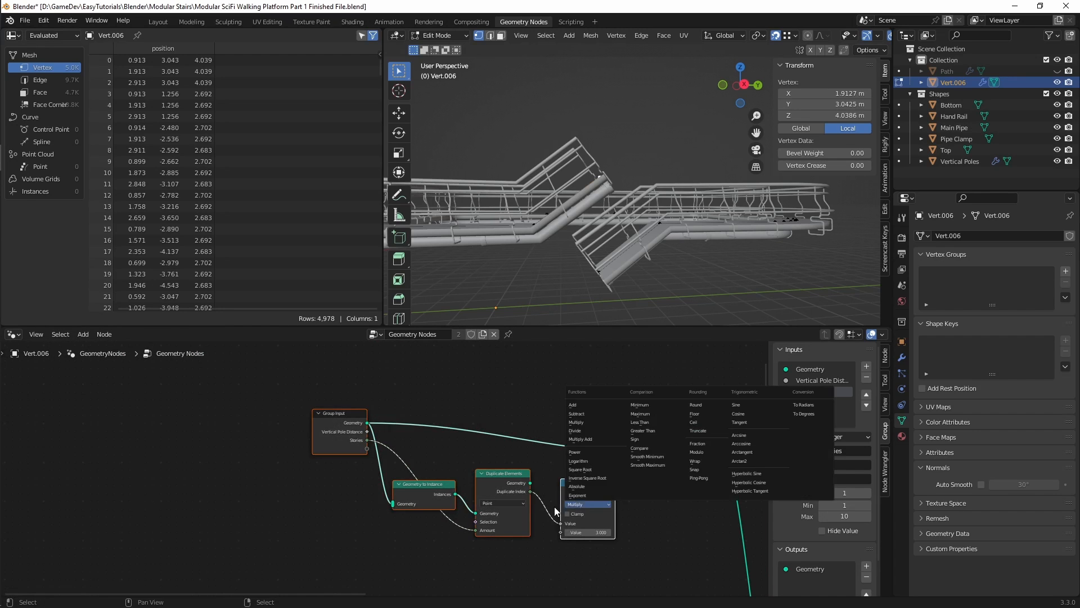
pyautogui.moveTo(577, 481); pyautogui.dragTo(399, 477)
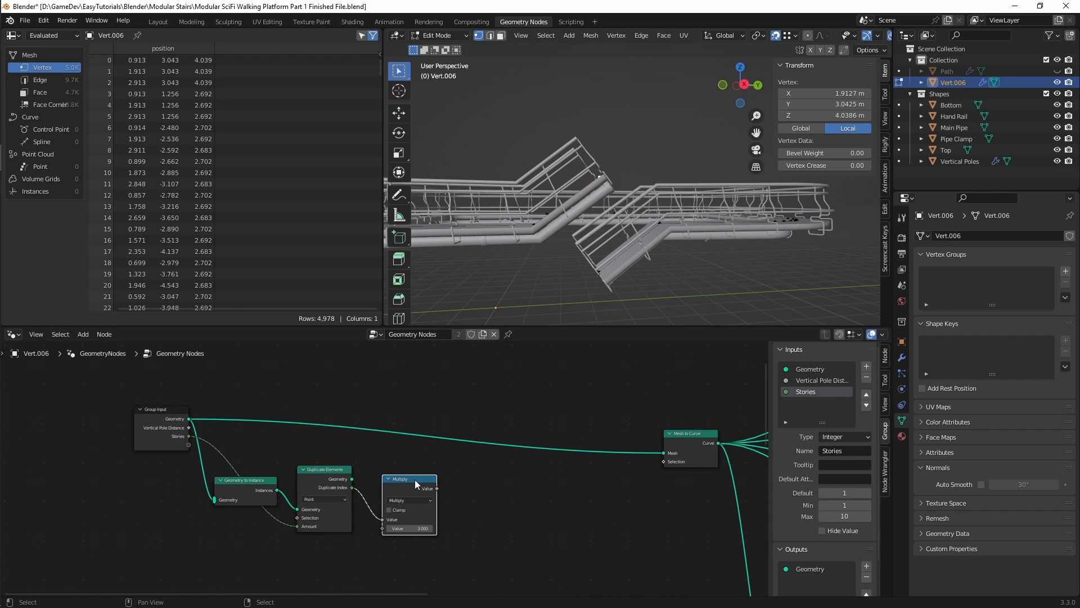
# Step: Add a Combine XYZ node next to the Multiply node and connect the multiplied value to its Z input
pyautogui.hotkey('shift', 'a')
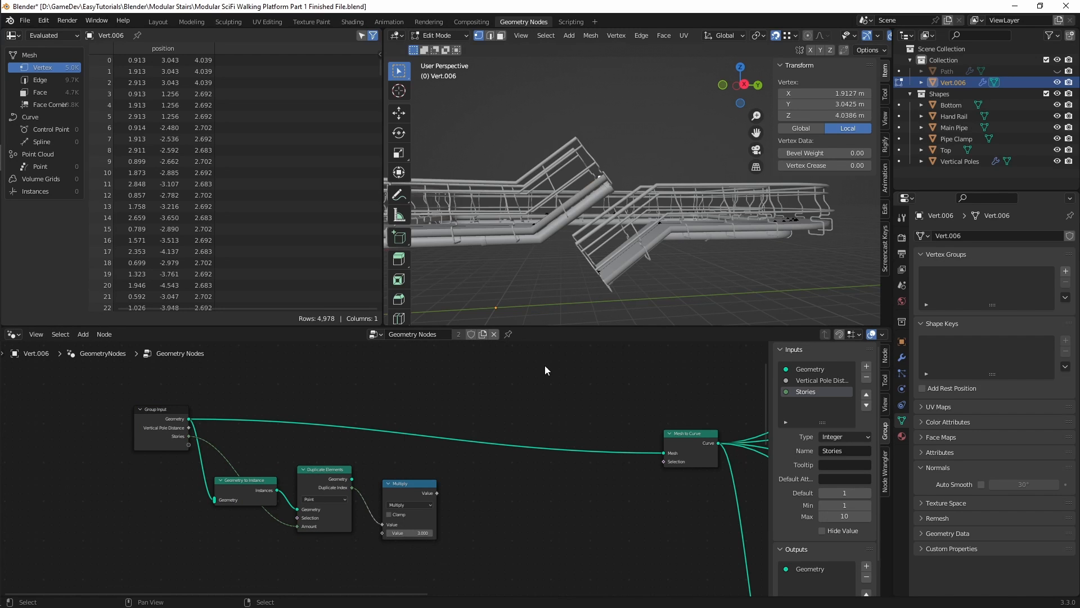
pyautogui.hotkey('shift', 'a')
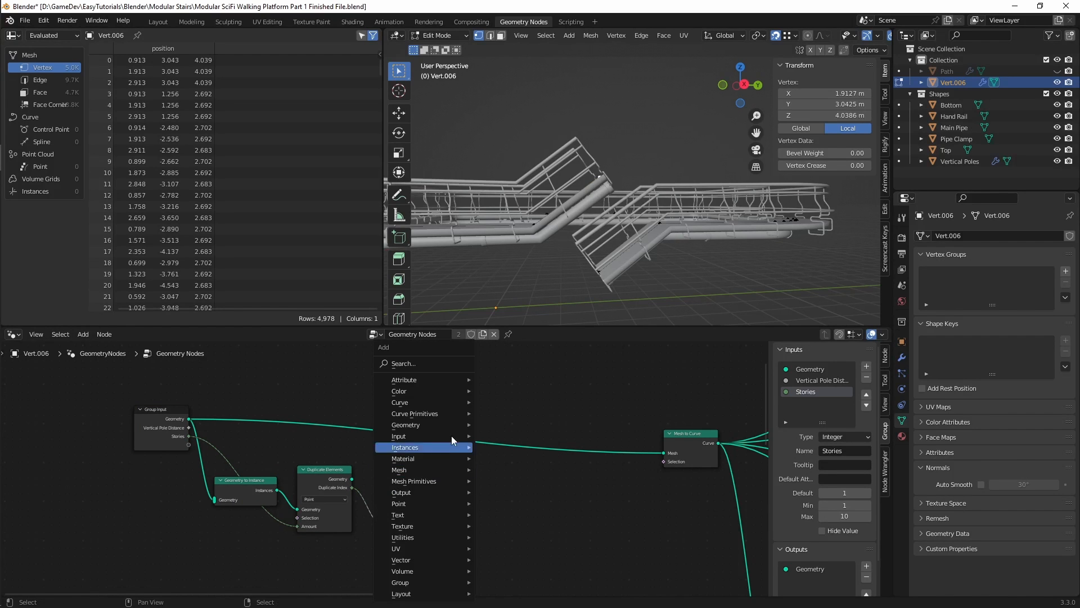
pyautogui.click(447, 363)
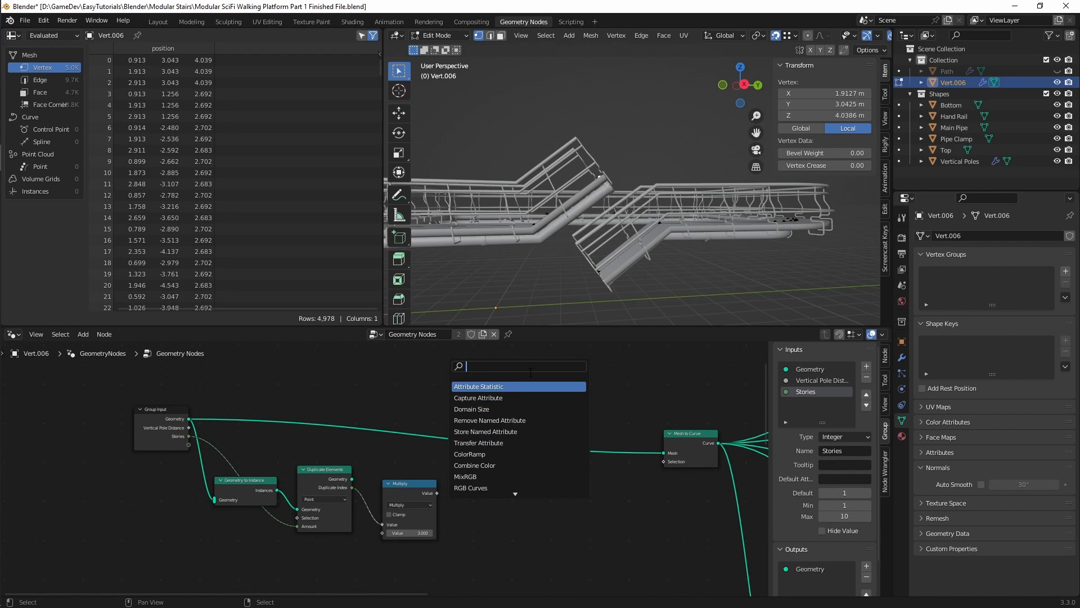
pyautogui.write('combi')
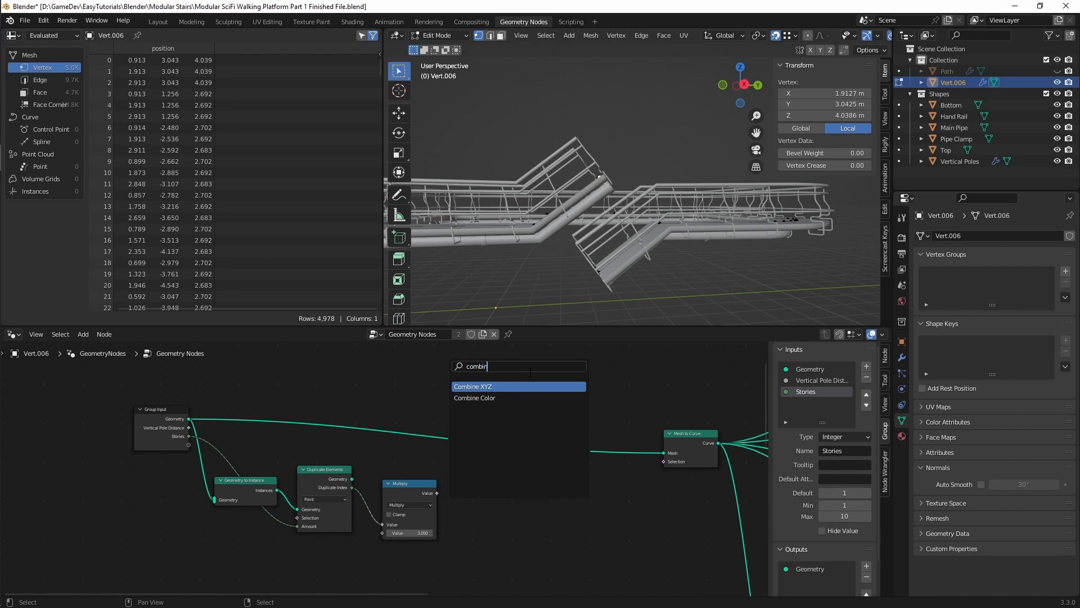
pyautogui.write('n')
pyautogui.press('Return')
pyautogui.click(561, 551)
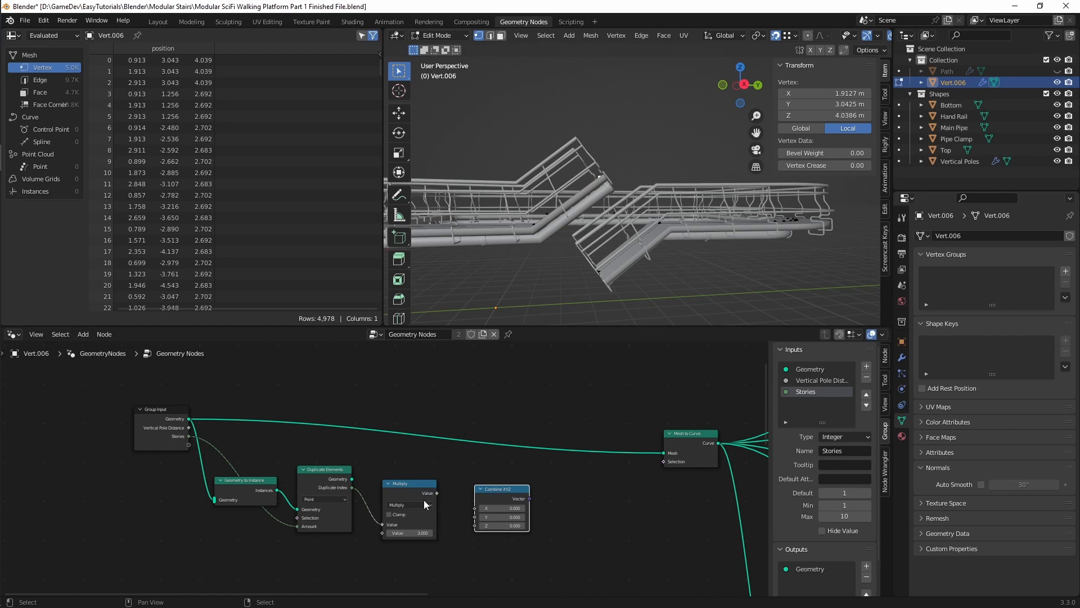
pyautogui.moveTo(437, 494); pyautogui.dragTo(475, 525)
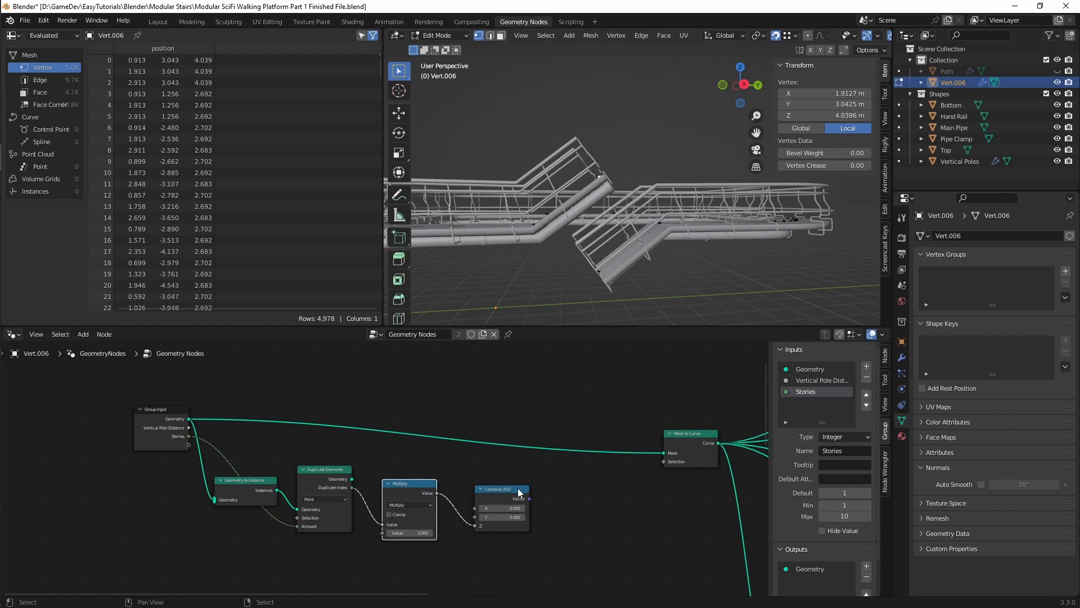
pyautogui.moveTo(516, 489); pyautogui.dragTo(498, 492)
# Step: Add a Set Position node after the Combine XYZ node
pyautogui.hotkey('shift', 'a')
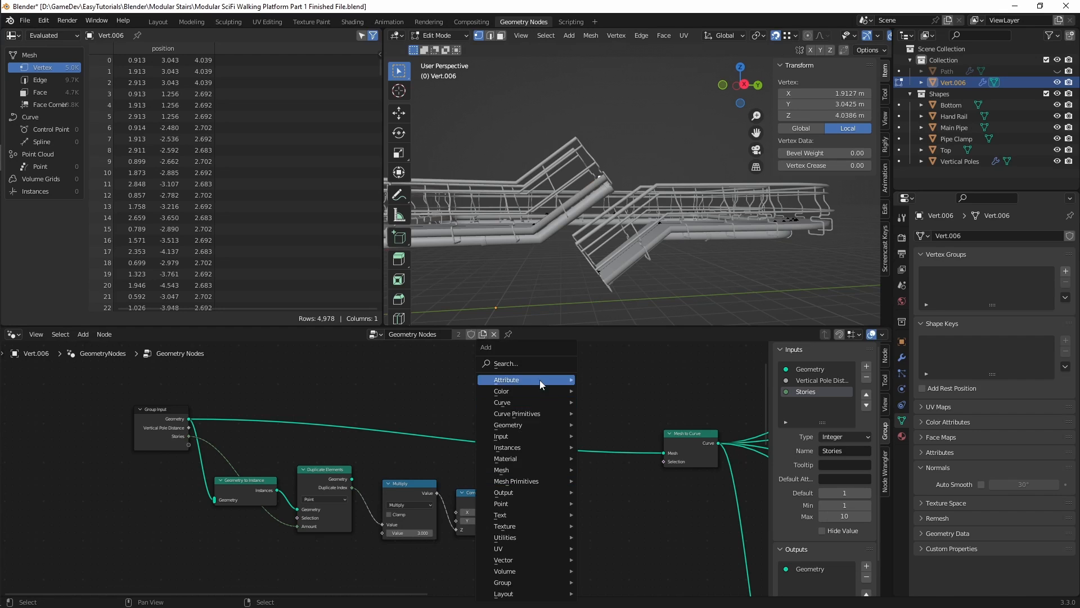
pyautogui.click(543, 365)
pyautogui.write('set')
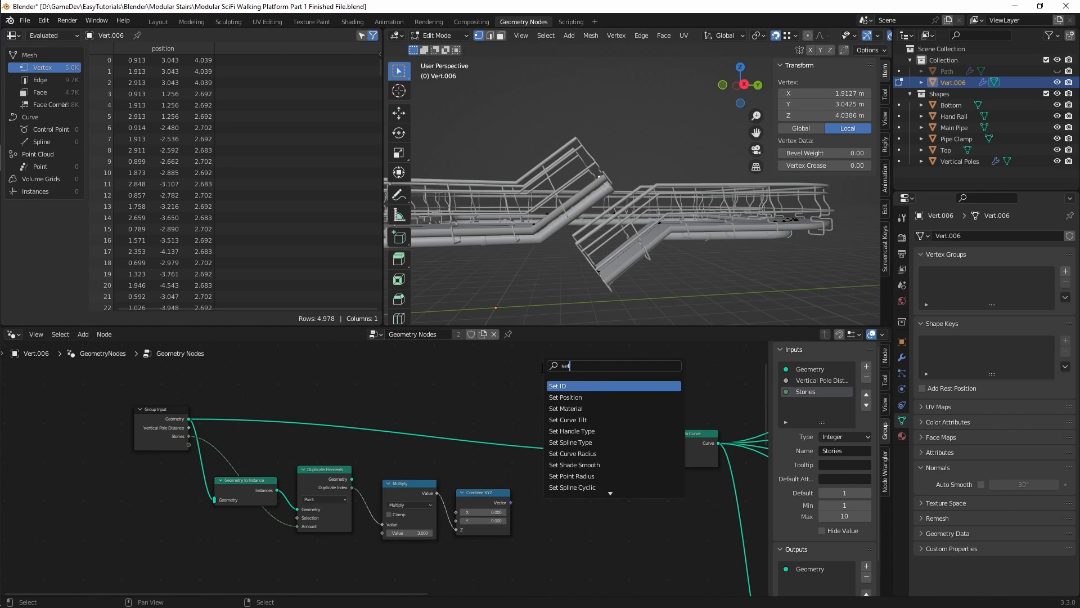
pyautogui.write(' posit')
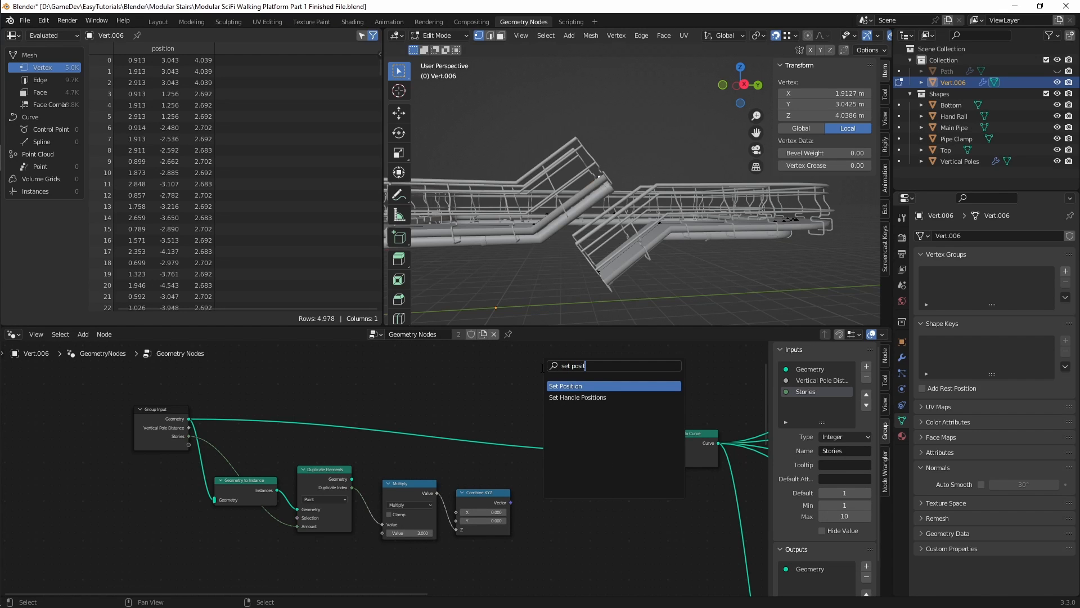
pyautogui.press('Return')
pyautogui.click(538, 468)
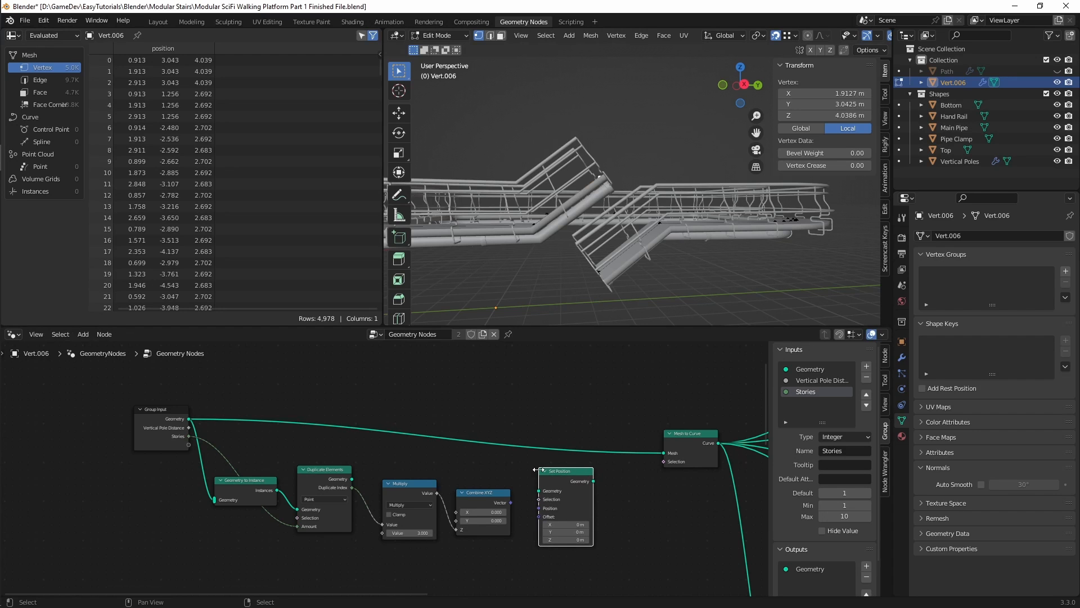
# Step: Connect the Combine XYZ vector to Set Position's Offset and the Duplicate Elements geometry to its Geometry input
pyautogui.scroll(2, 528, 514)
pyautogui.scroll(1, 525, 513)
pyautogui.click(501, 498)
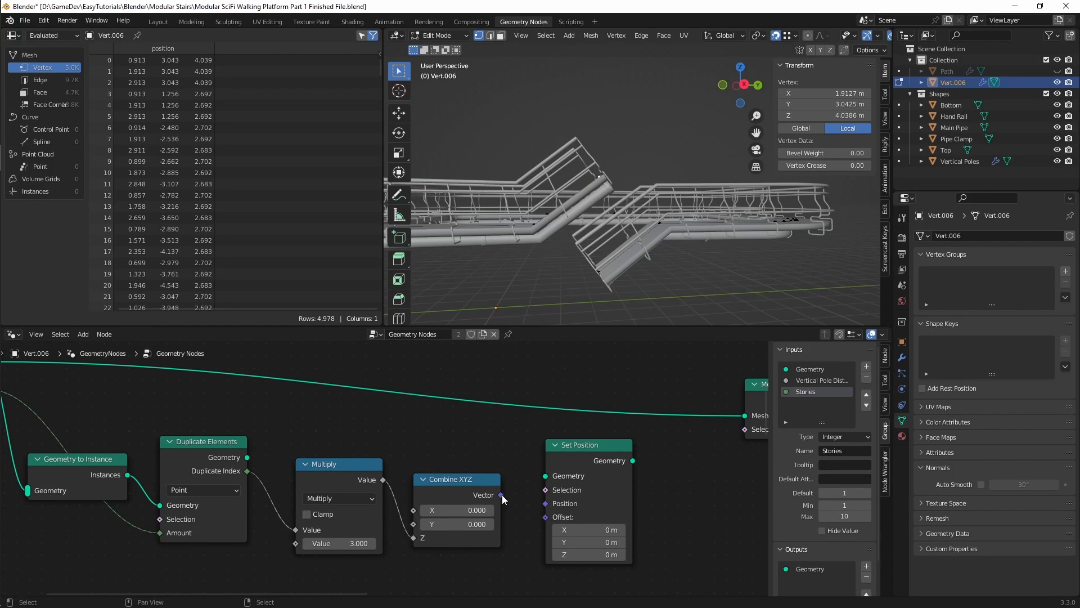
pyautogui.moveTo(502, 494); pyautogui.dragTo(549, 519)
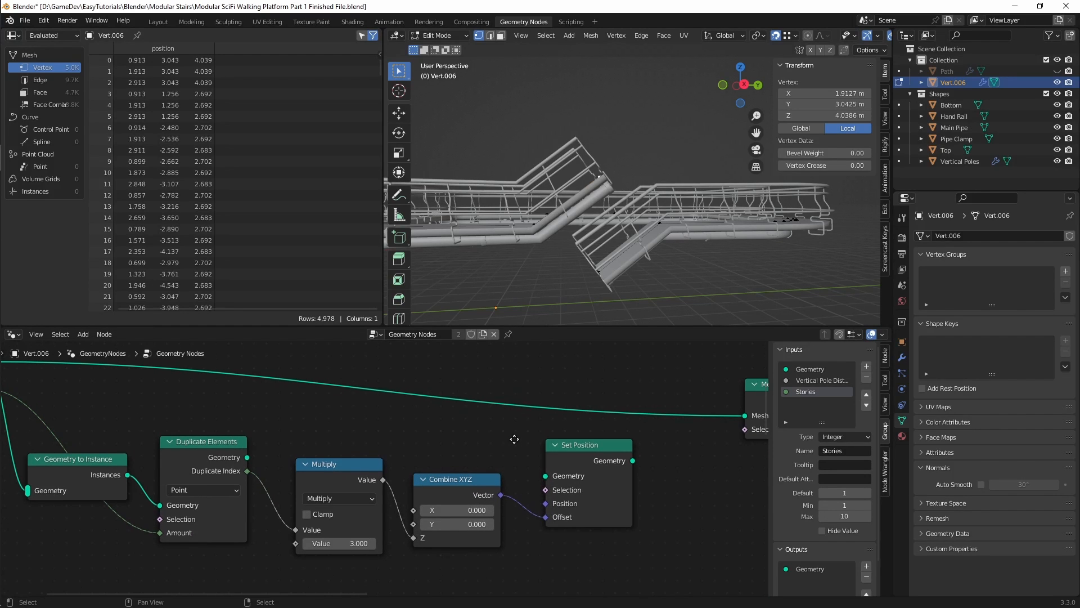
pyautogui.moveTo(514, 438); pyautogui.dragTo(399, 425, button='middle')
pyautogui.moveTo(162, 451); pyautogui.dragTo(432, 458)
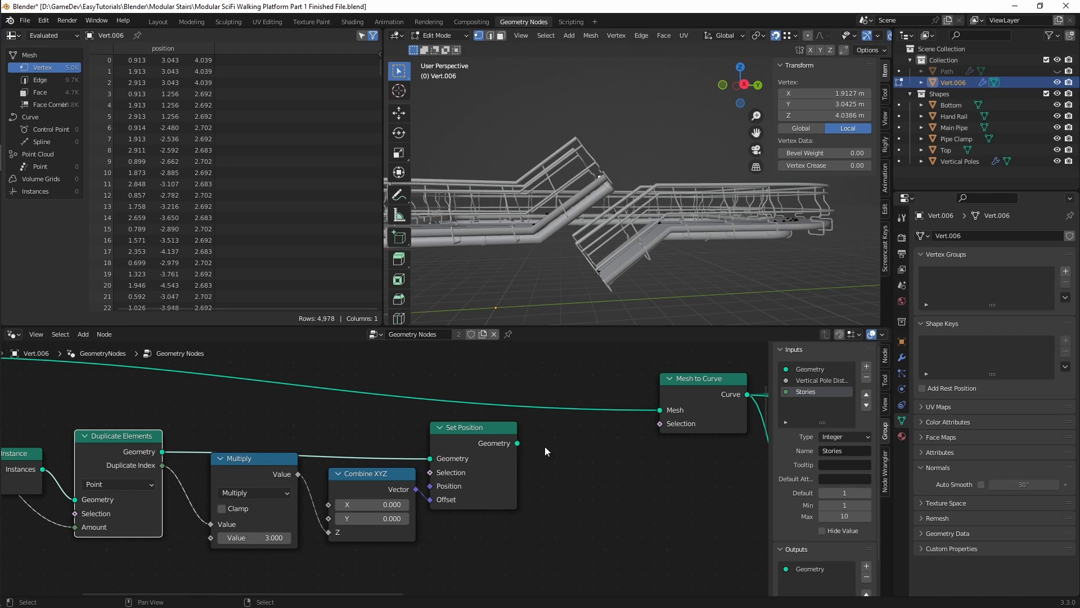
# Step: Add a Join Geometry node before Mesh to Curve and connect the Set Position geometry to it
pyautogui.moveTo(544, 447); pyautogui.dragTo(532, 477, button='middle')
pyautogui.hotkey('shift', 'a')
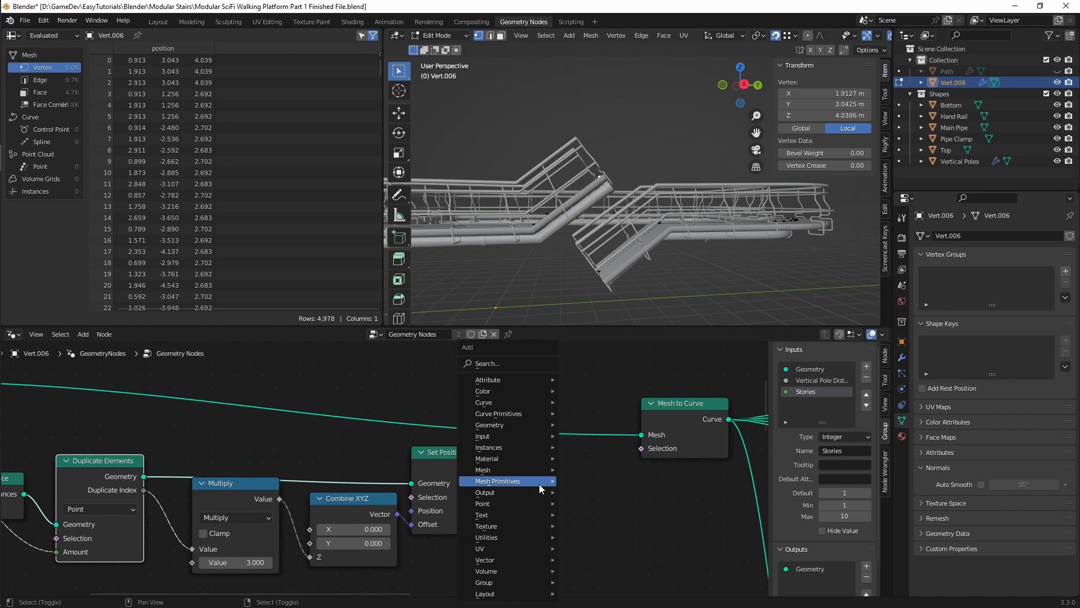
pyautogui.click(513, 363)
pyautogui.write('join')
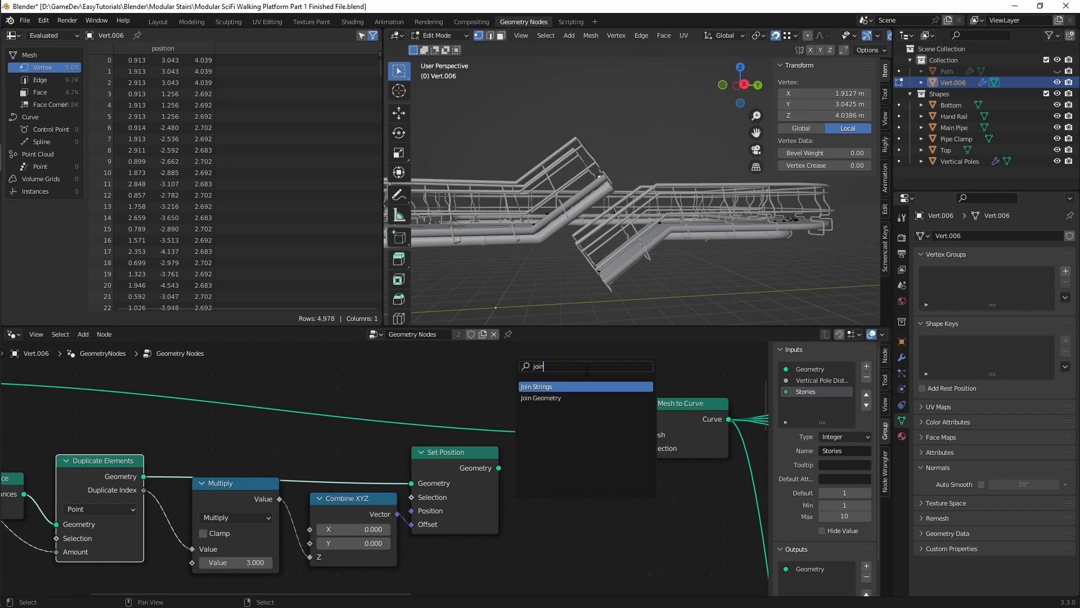
pyautogui.moveTo(549, 488); pyautogui.dragTo(585, 498)
pyautogui.moveTo(498, 468); pyautogui.dragTo(527, 499)
pyautogui.moveTo(514, 556); pyautogui.dragTo(597, 486, button='middle')
# Step: Select the node chain starting at Geometry to Instance and move it slightly lower, clear of the Mesh to Curve link
pyautogui.scroll(-3, 559, 482)
pyautogui.moveTo(558, 563); pyautogui.dragTo(199, 456)
pyautogui.moveTo(550, 442); pyautogui.dragTo(512, 473)
pyautogui.click(580, 427)
pyautogui.scroll(-1, 580, 426)
pyautogui.moveTo(580, 425); pyautogui.dragTo(574, 441, button='middle')
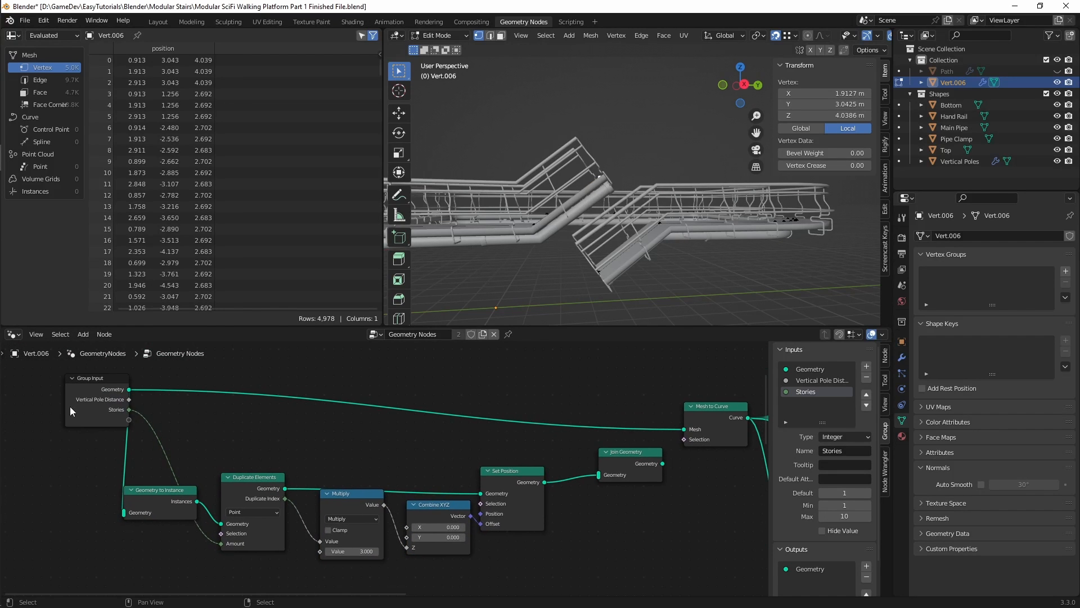
# Step: Connect the Group Input geometry to Join Geometry and cut its direct link to the first Mesh to Curve node
pyautogui.moveTo(129, 389); pyautogui.dragTo(599, 474)
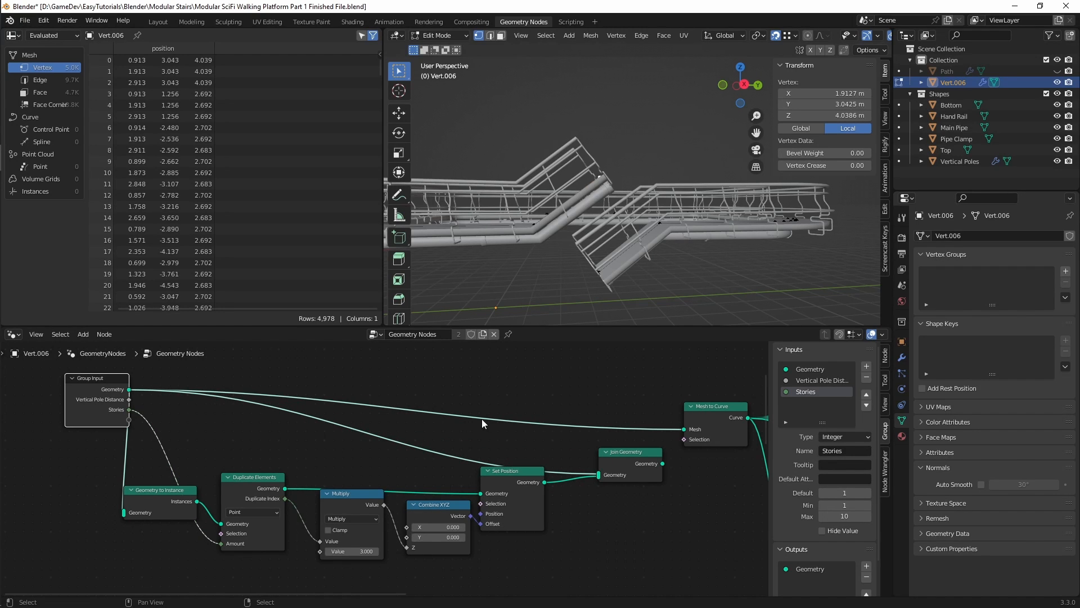
pyautogui.moveTo(571, 428); pyautogui.dragTo(429, 421, button='middle')
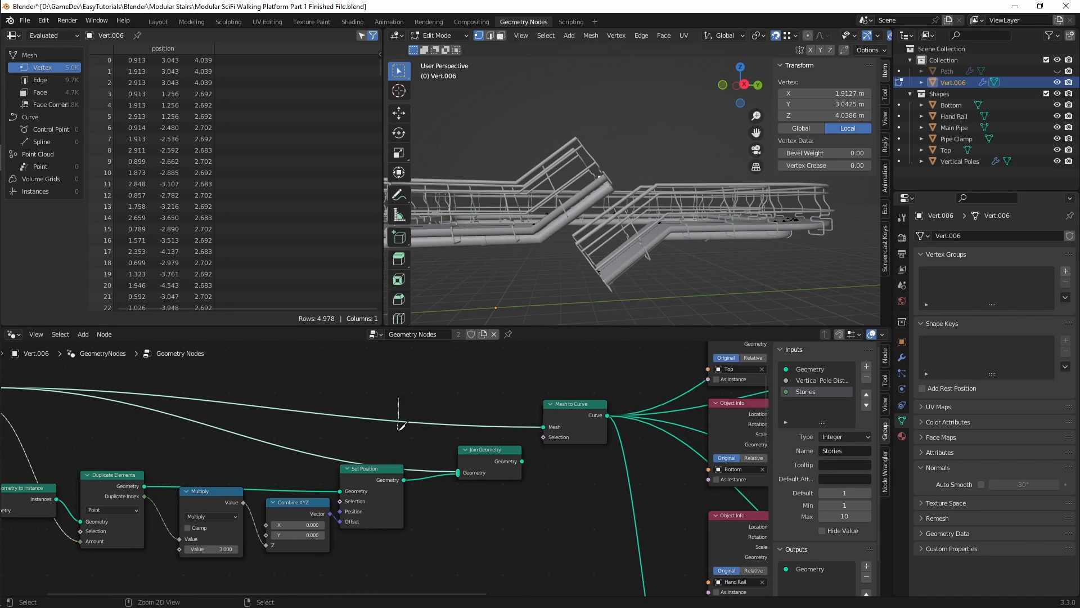
pyautogui.keyDown('ctrl'); pyautogui.moveTo(401, 425); pyautogui.dragTo(402, 427, button='right'); pyautogui.keyUp('ctrl')
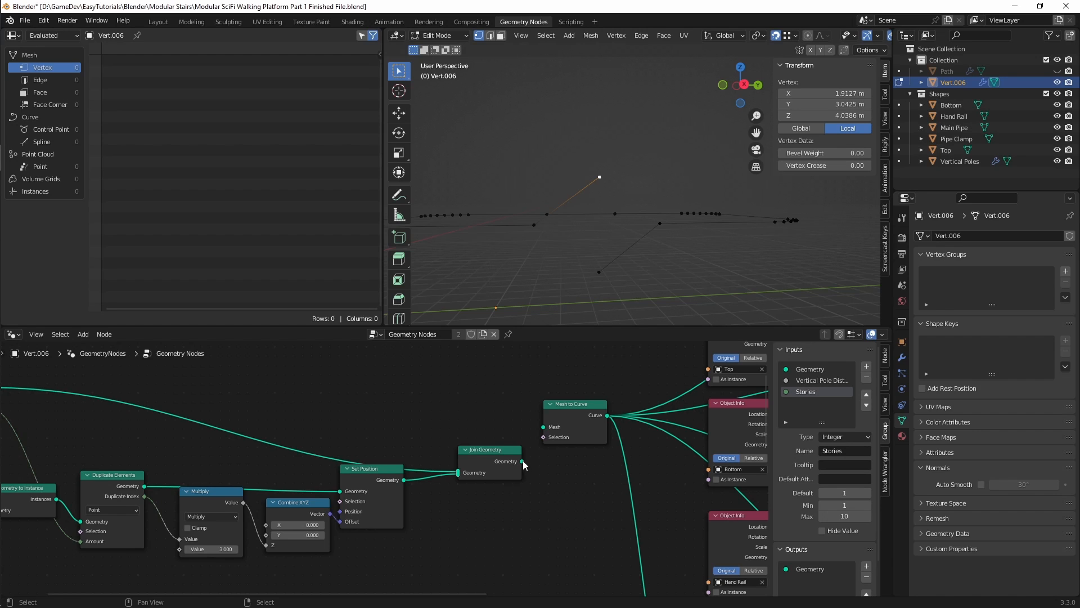
# Step: Connect the Join Geometry output to the first Mesh to Curve node's Mesh input
pyautogui.moveTo(522, 462); pyautogui.dragTo(543, 471)
pyautogui.press('Escape')
pyautogui.moveTo(522, 462); pyautogui.dragTo(597, 436)
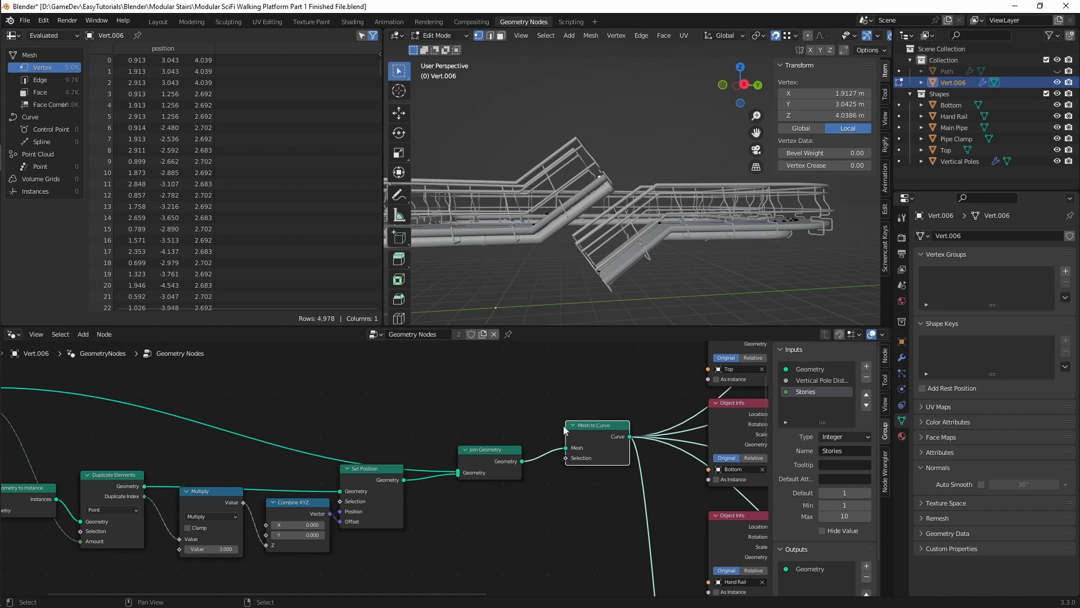
pyautogui.moveTo(513, 412); pyautogui.dragTo(530, 443, button='middle')
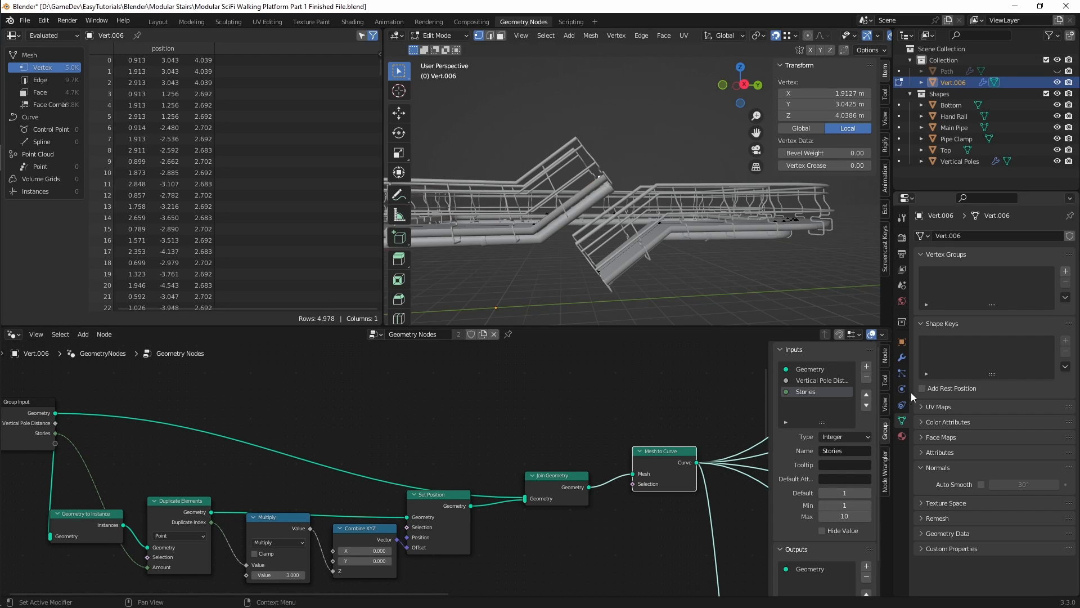
# Step: Set Stories to 3 in the Geometry Nodes modifier and view the whole platform loop
pyautogui.click(903, 357)
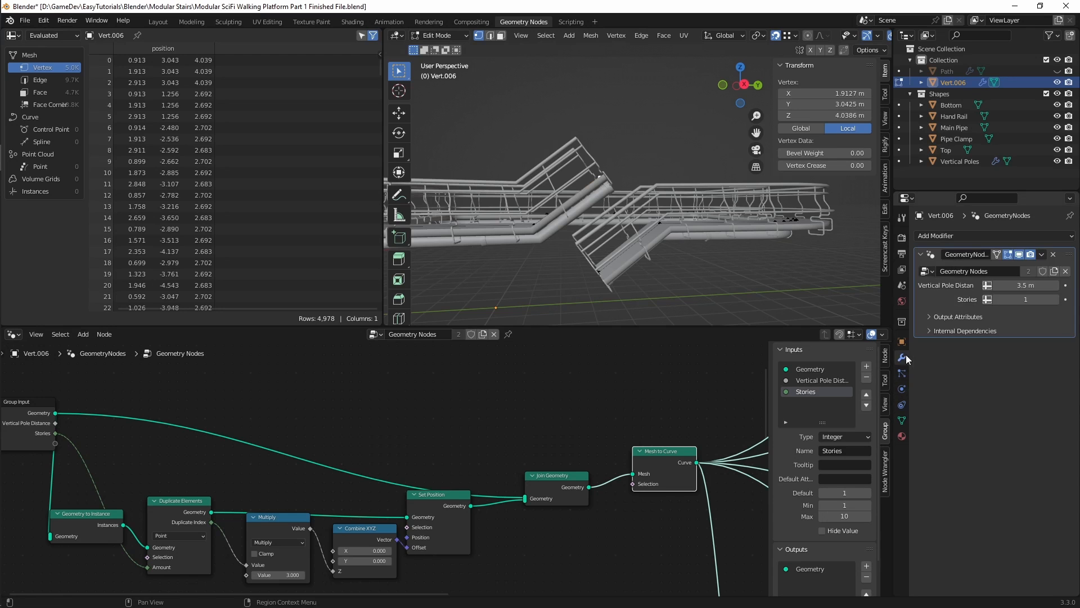
pyautogui.click(1055, 299)
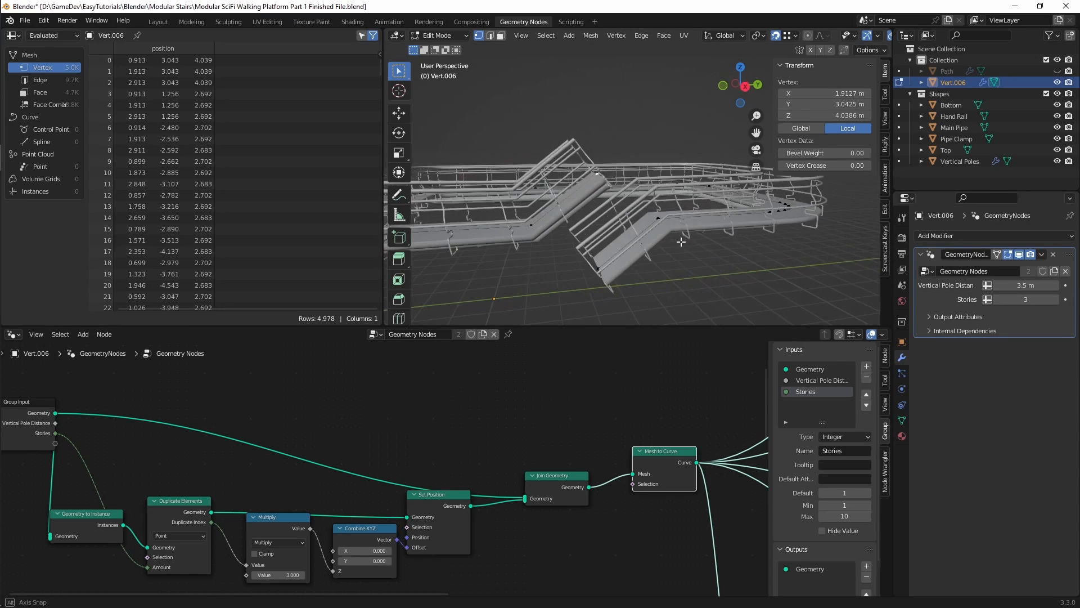
pyautogui.moveTo(653, 239); pyautogui.dragTo(601, 233, button='middle')
pyautogui.scroll(-3, 641, 245)
pyautogui.scroll(-3, 478, 435)
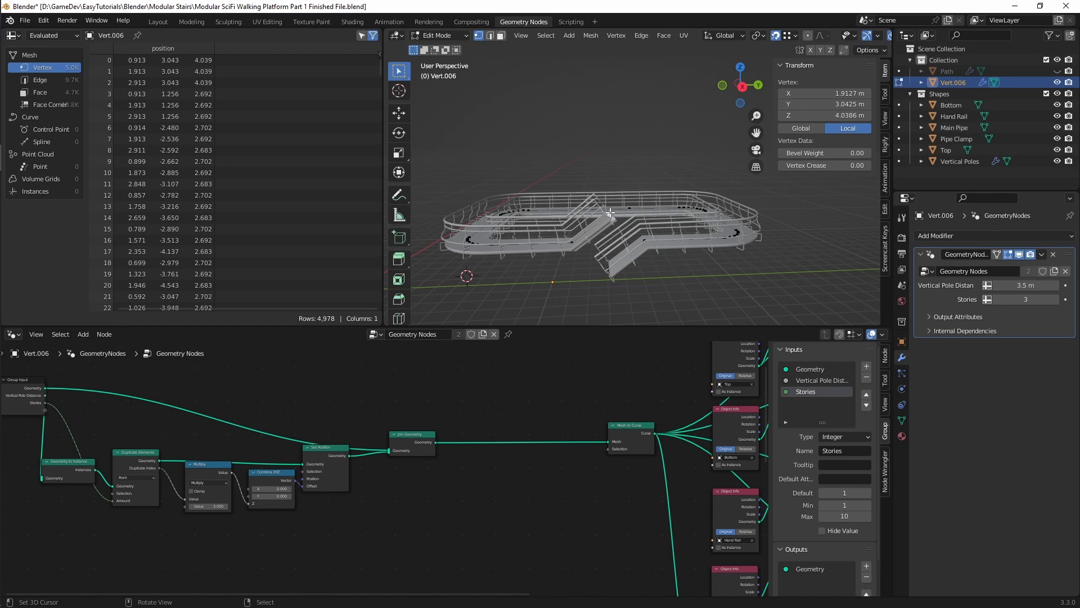
pyautogui.moveTo(605, 213); pyautogui.dragTo(640, 213, button='middle')
# Step: Insert a Merge by Distance node between Join Geometry and Mesh to Curve
pyautogui.hotkey('shift', 'a')
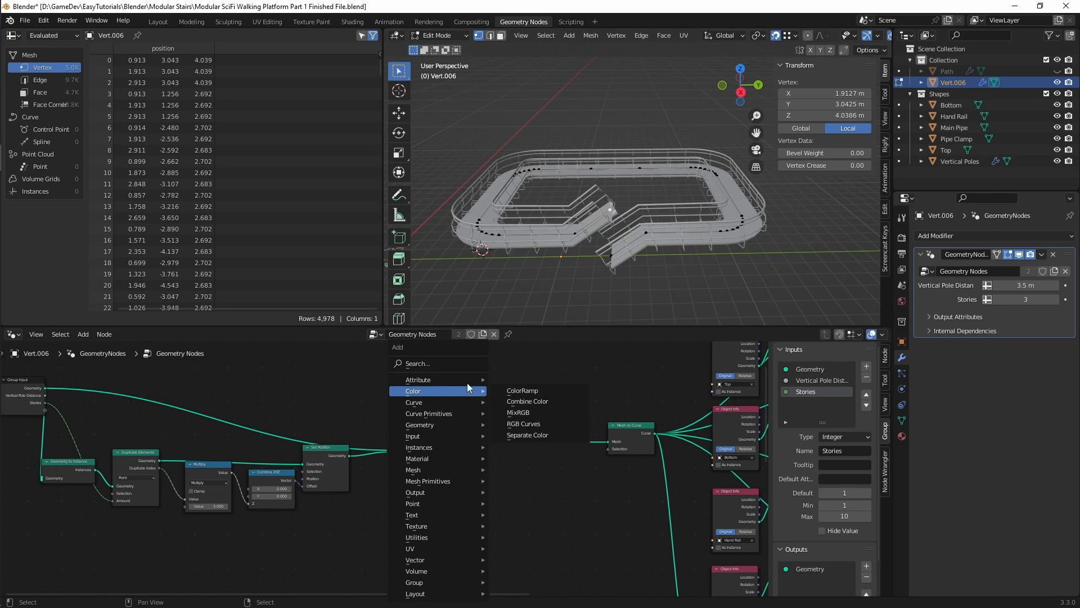
pyautogui.click(460, 361)
pyautogui.write('merge')
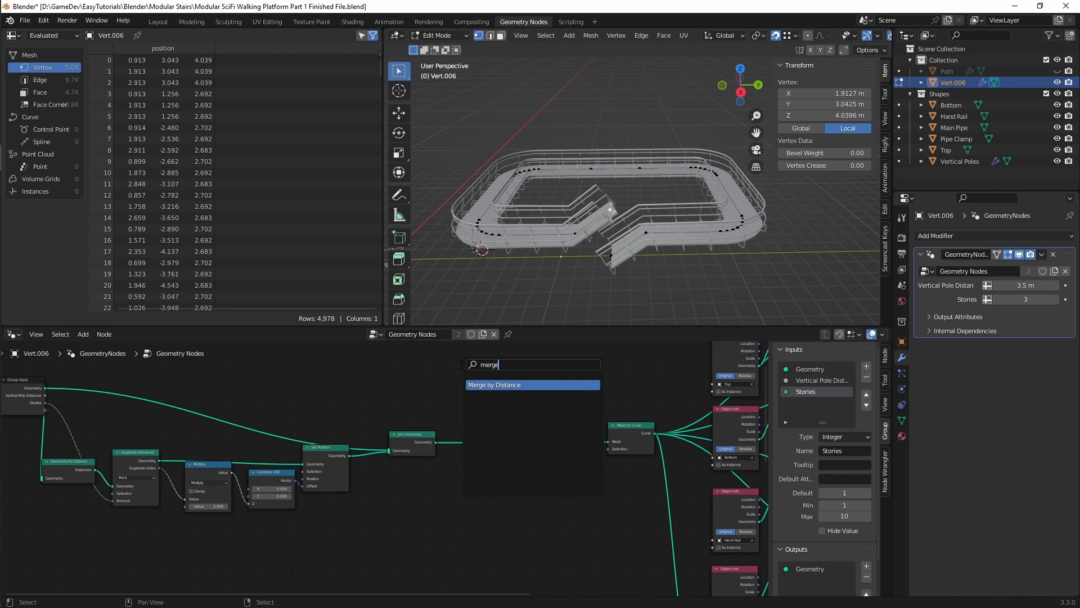
pyautogui.press('Return')
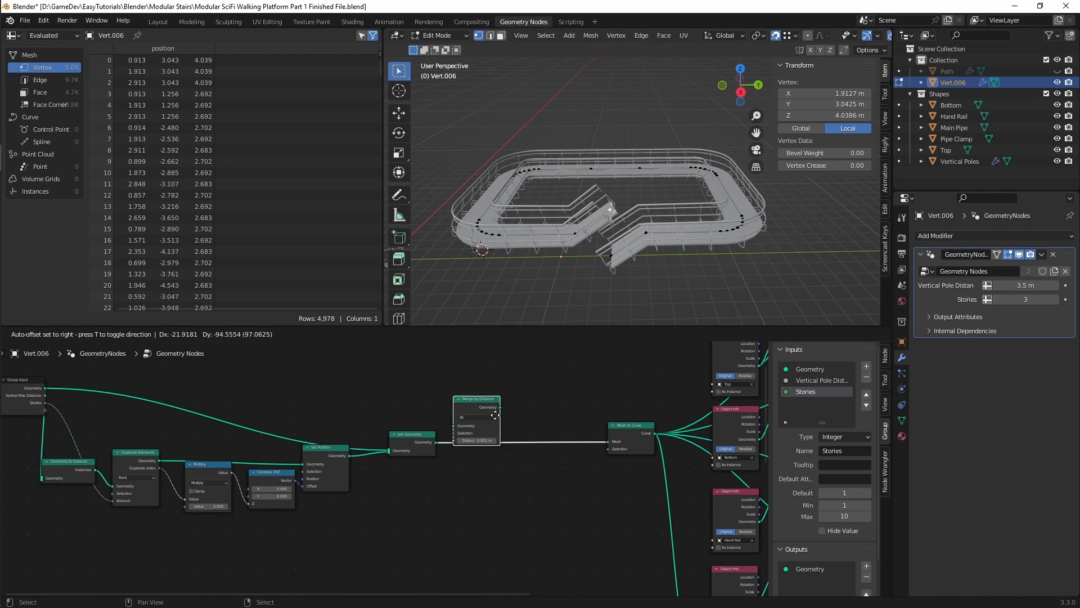
pyautogui.click(494, 458)
pyautogui.scroll(3, 496, 460)
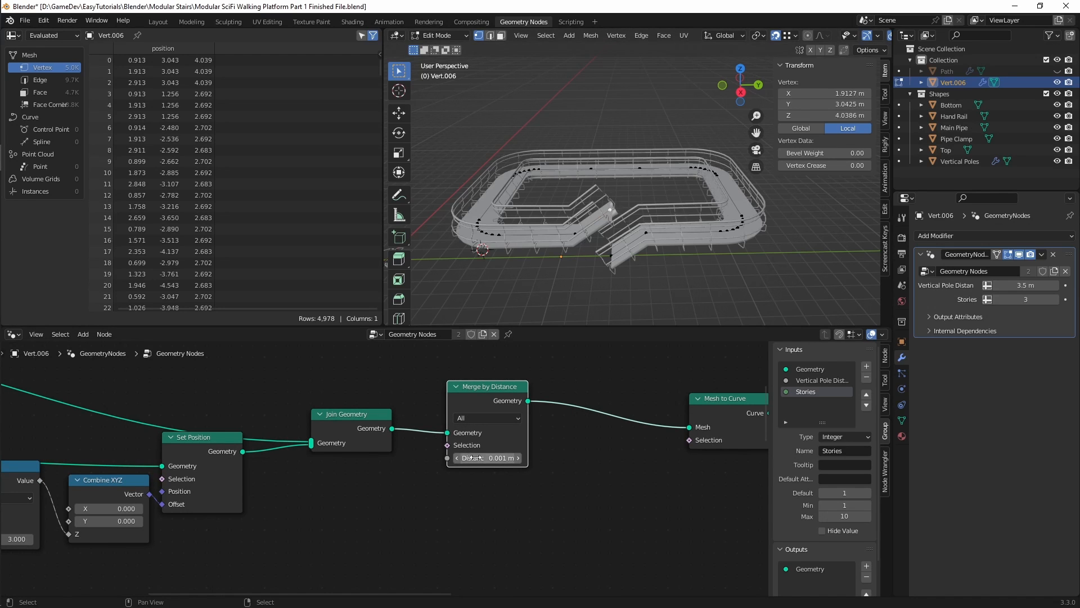
# Step: Set the Duplicate Elements node's domain to Instance and inspect how the stacked stories meet at the stairs
pyautogui.scroll(-4, 573, 440)
pyautogui.moveTo(706, 432); pyautogui.dragTo(462, 437, button='middle')
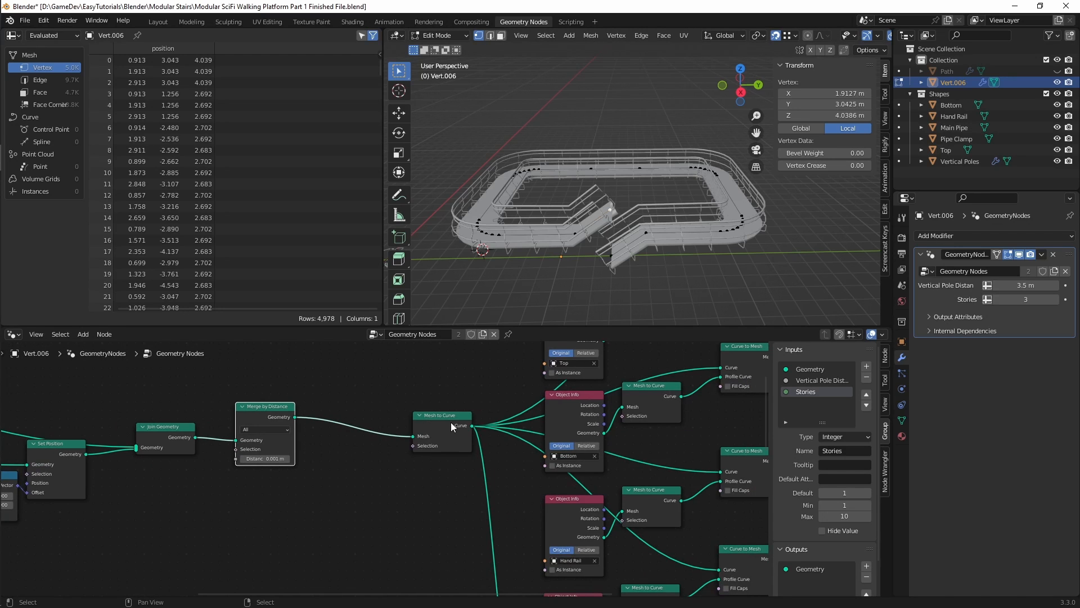
pyautogui.moveTo(391, 416); pyautogui.dragTo(571, 405, button='middle')
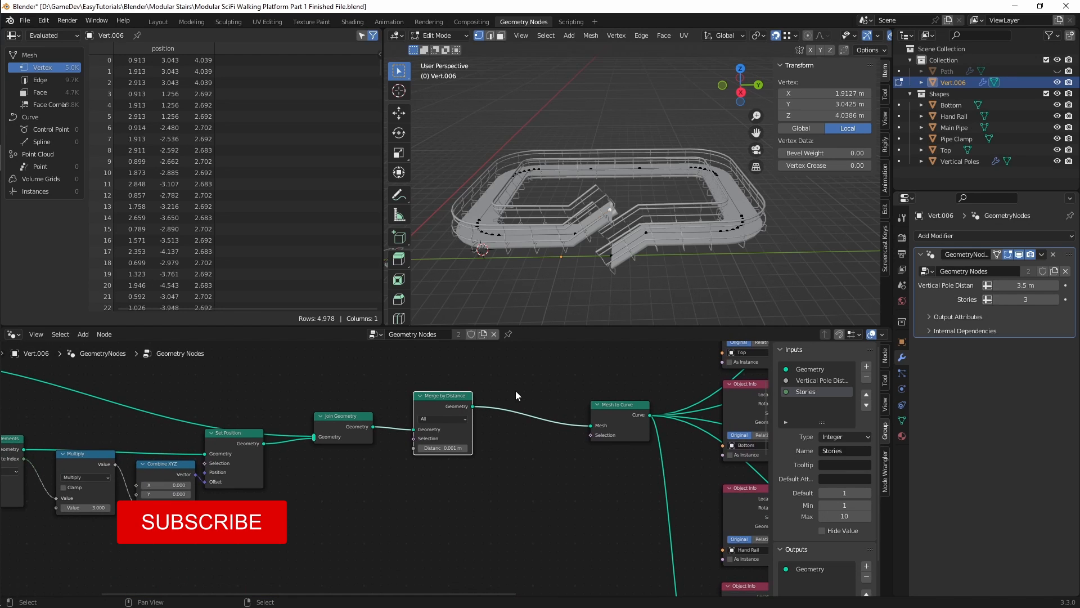
pyautogui.scroll(-2, 524, 424)
pyautogui.moveTo(524, 428); pyautogui.dragTo(520, 439, button='middle')
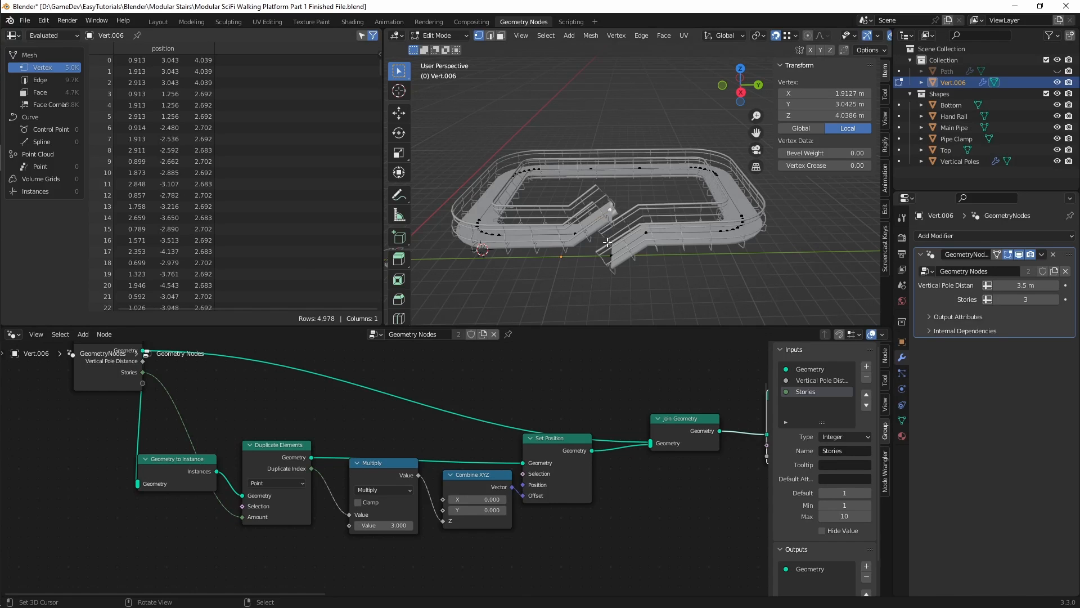
pyautogui.moveTo(361, 387); pyautogui.dragTo(345, 435, button='middle')
pyautogui.click(299, 515)
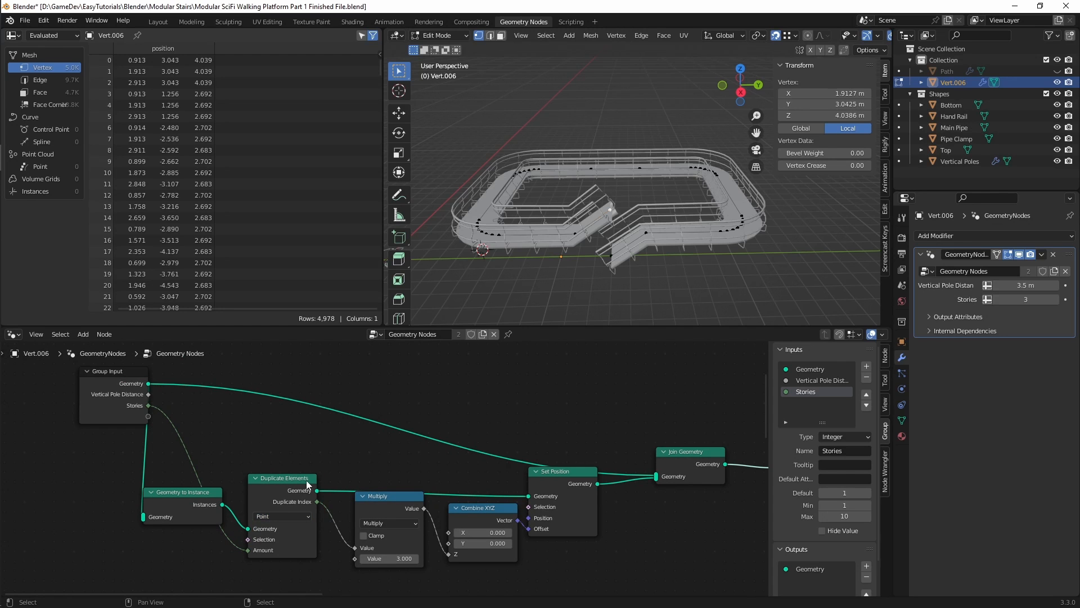
pyautogui.click(285, 518)
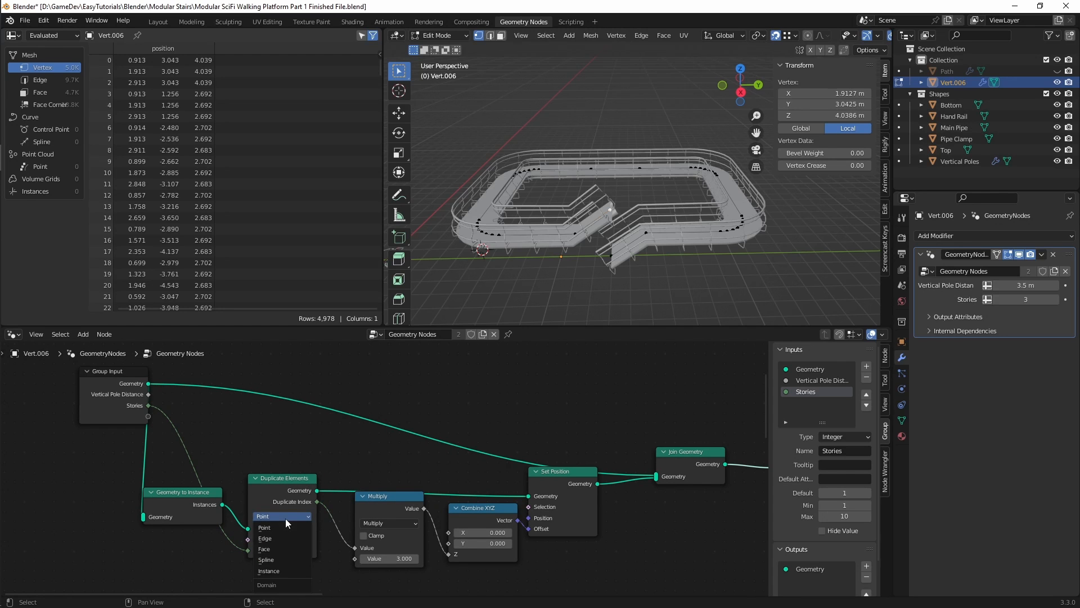
pyautogui.click(291, 569)
pyautogui.moveTo(604, 159); pyautogui.dragTo(600, 187, button='middle')
pyautogui.scroll(6, 606, 148)
pyautogui.scroll(-6, 600, 187)
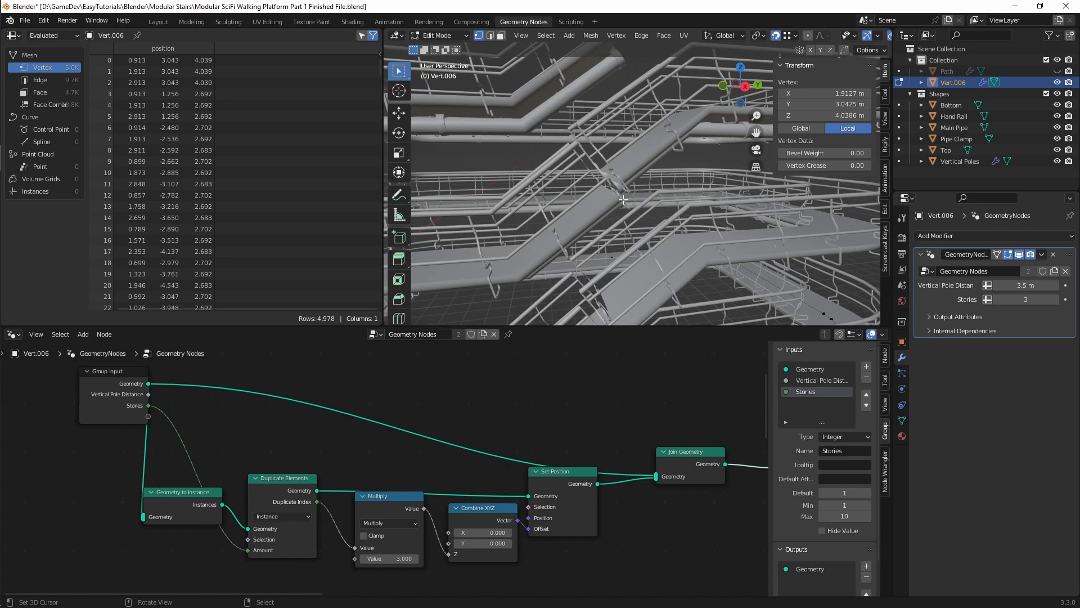
pyautogui.scroll(-8, 622, 199)
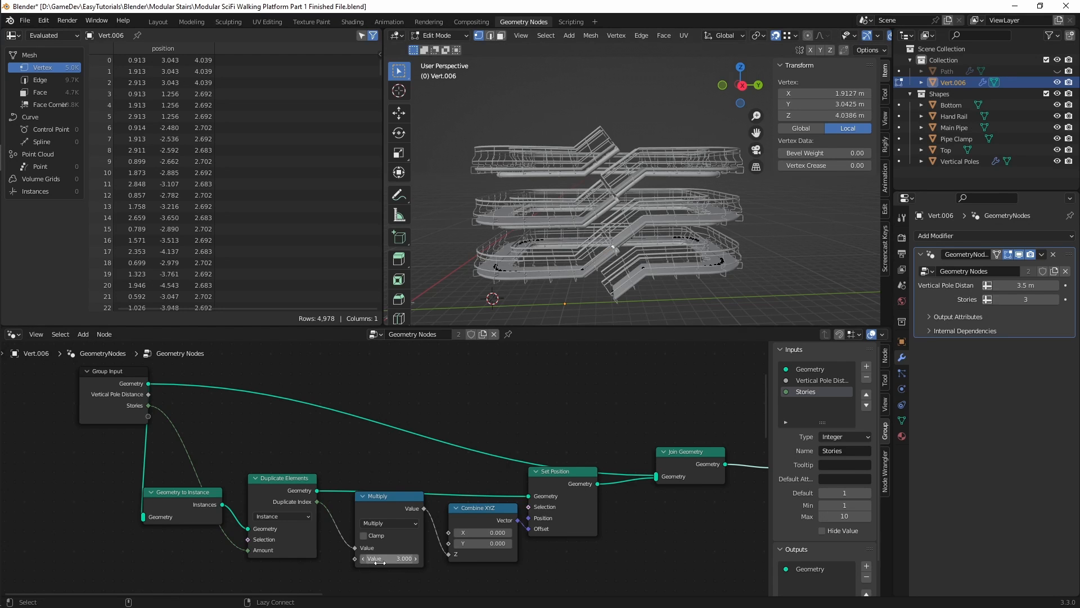
# Step: Set the Multiply node's value to 2.690 and check the alignment of the stair joints between stories
pyautogui.scroll(5, 375, 563)
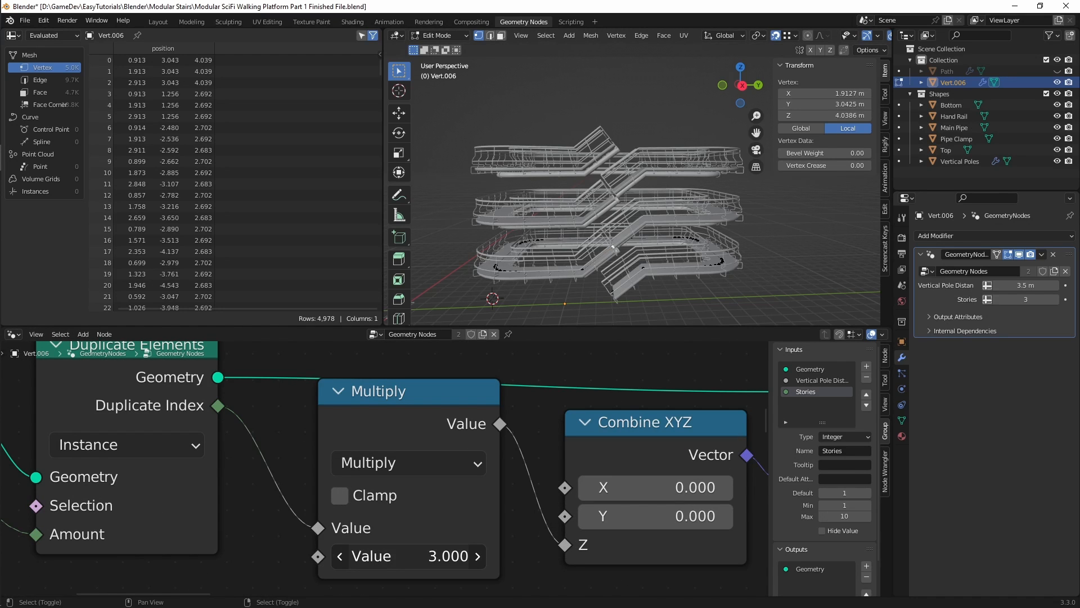
pyautogui.moveTo(394, 556); pyautogui.dragTo(378, 555)
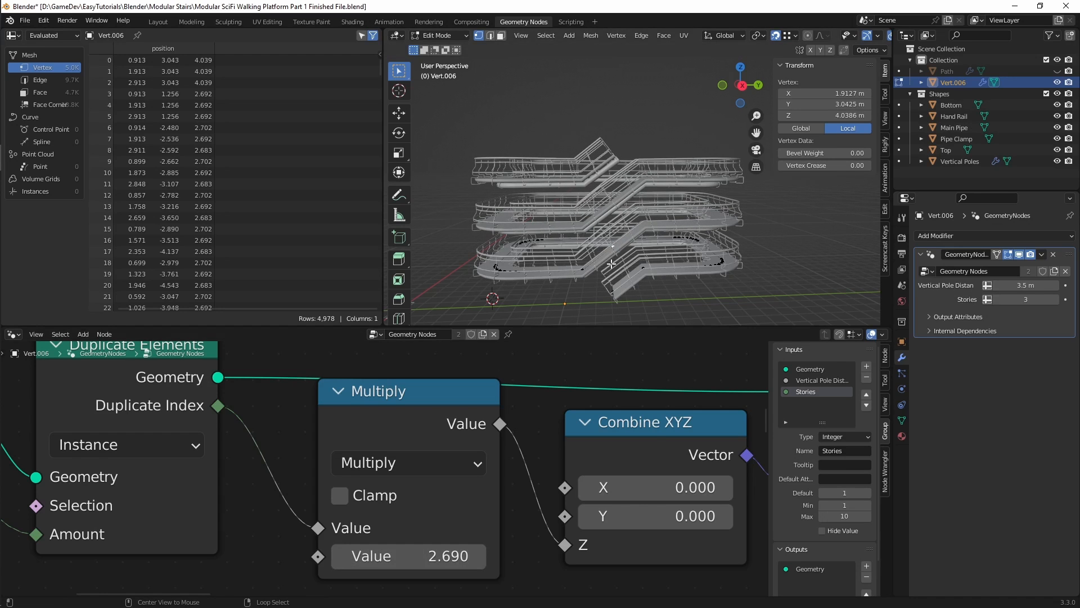
pyautogui.scroll(6, 611, 264)
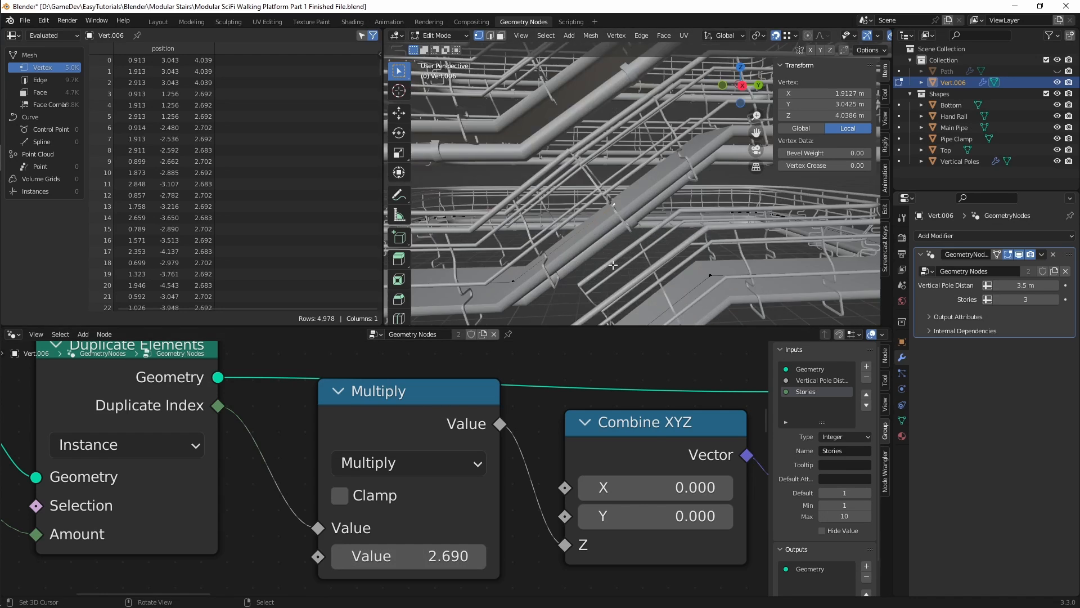
pyautogui.moveTo(613, 264); pyautogui.dragTo(625, 233, button='middle')
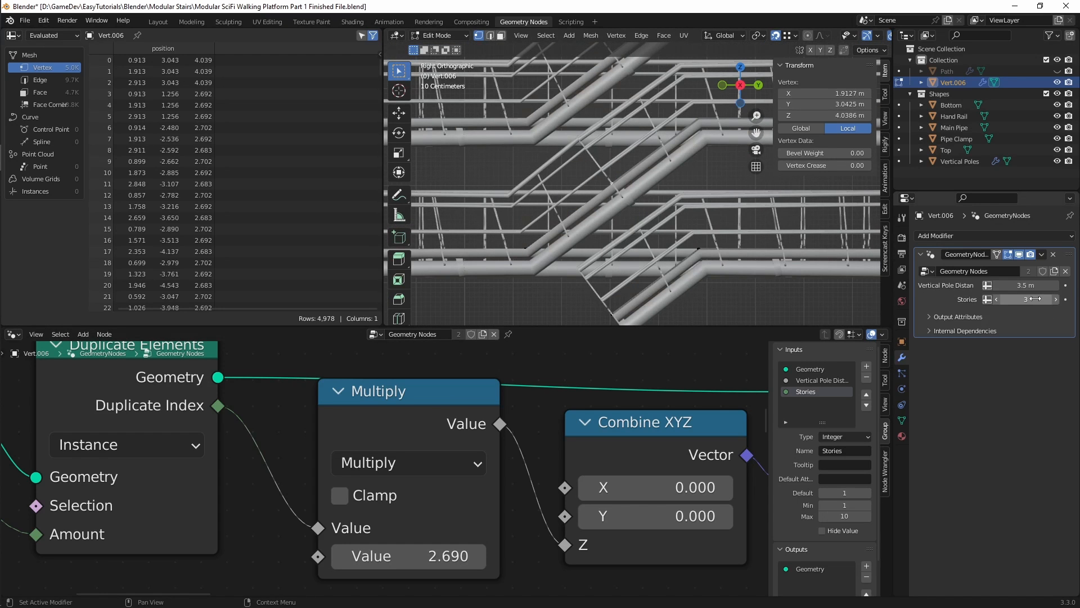
pyautogui.scroll(-2, 278, 414)
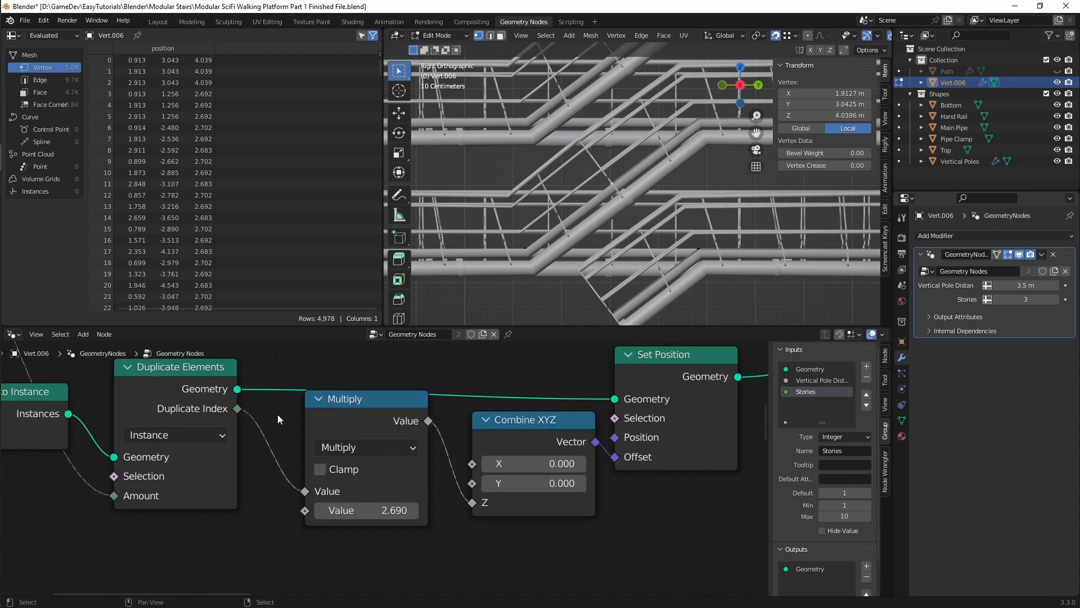
pyautogui.scroll(-4, 278, 414)
pyautogui.keyDown('shift'); pyautogui.moveTo(540, 417); pyautogui.dragTo(345, 485, button='middle'); pyautogui.keyUp('shift')
pyautogui.keyDown('shift'); pyautogui.moveTo(646, 458); pyautogui.dragTo(510, 467, button='middle'); pyautogui.keyUp('shift')
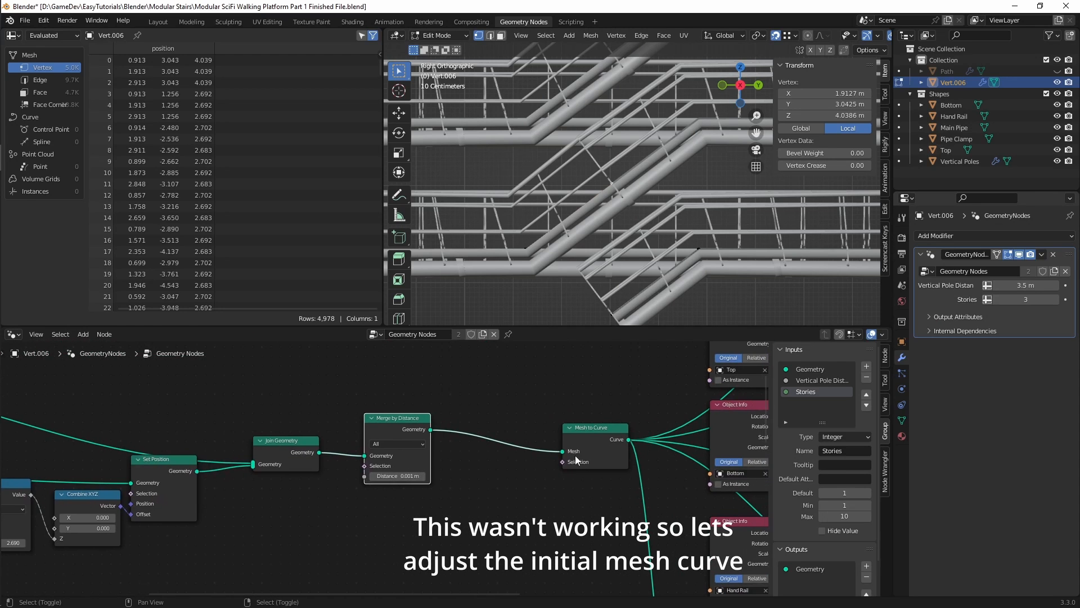
pyautogui.keyDown('shift'); pyautogui.moveTo(582, 454); pyautogui.dragTo(536, 435, button='middle'); pyautogui.keyUp('shift')
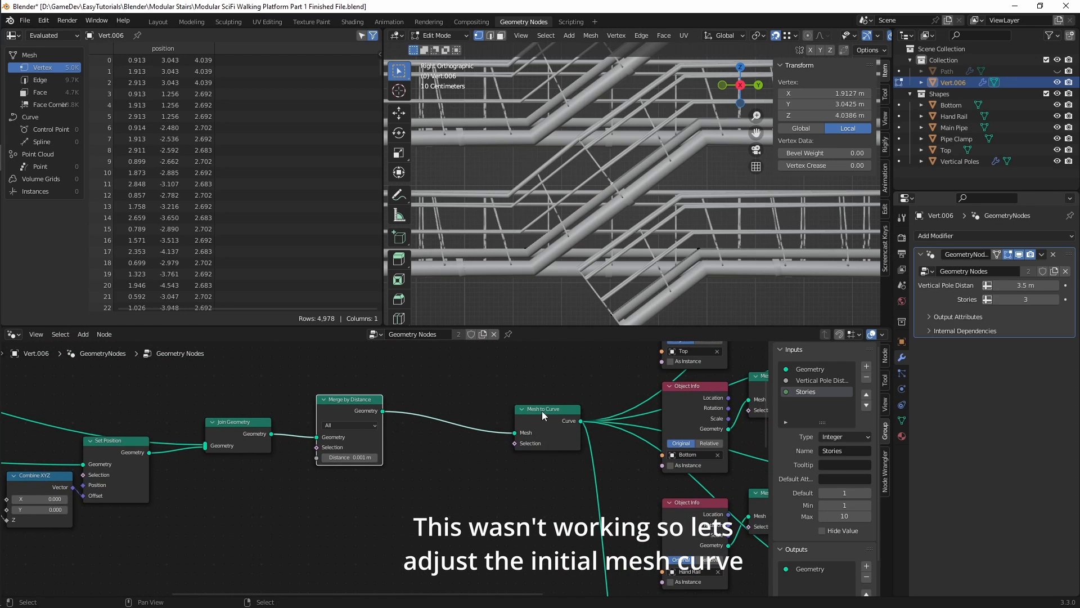
pyautogui.moveTo(542, 415); pyautogui.dragTo(535, 414)
pyautogui.keyDown('ctrl'); pyautogui.moveTo(453, 402); pyautogui.dragTo(459, 426, button='right'); pyautogui.keyUp('ctrl')
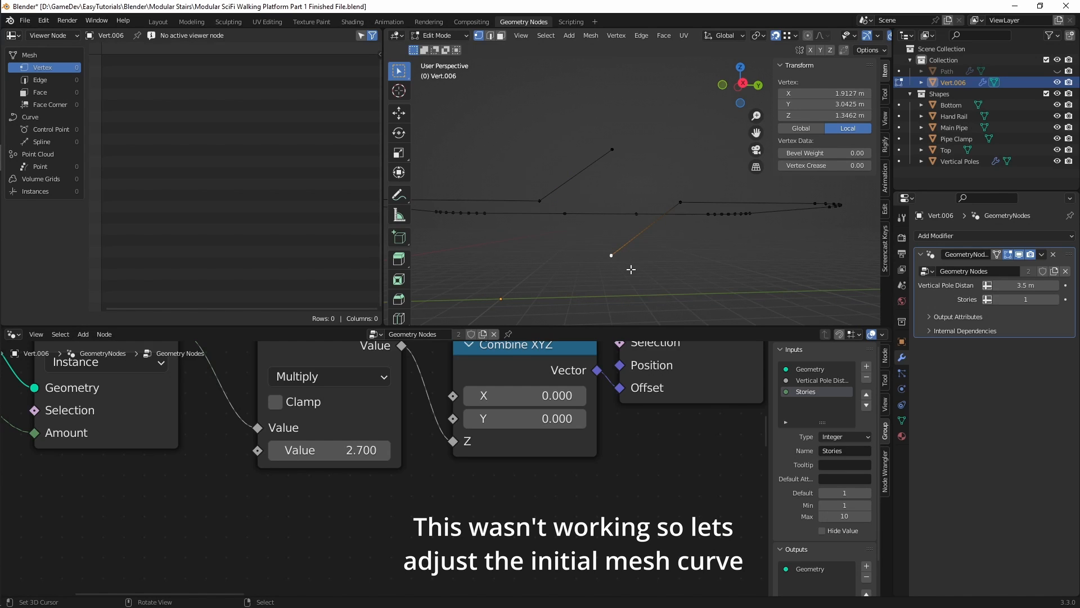
# Step: Set the Z coordinate of the path's lower stair end vertex to 0 m
pyautogui.click(827, 116)
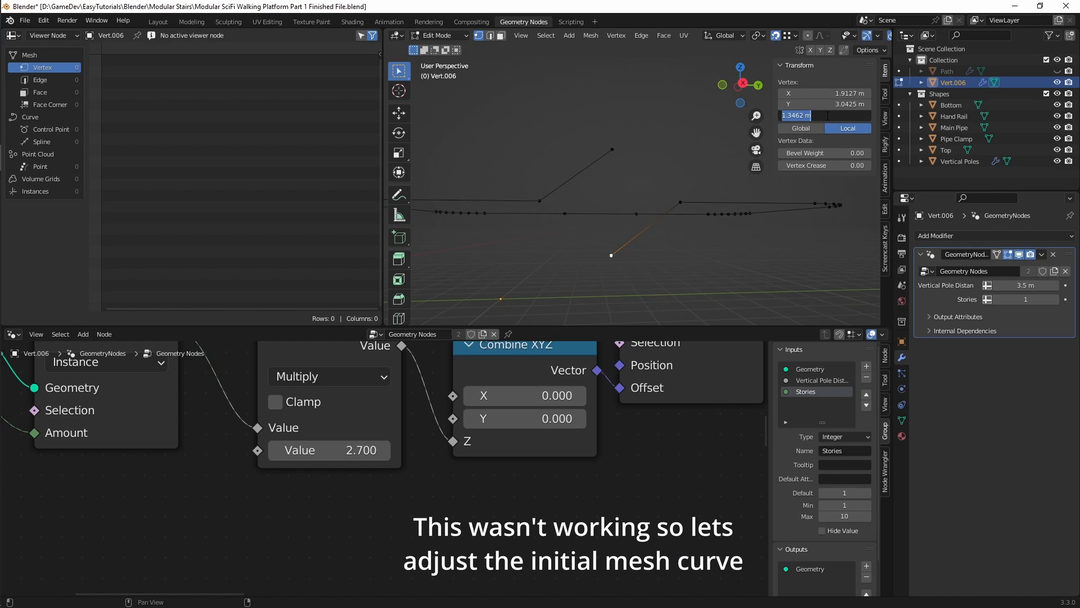
pyautogui.write('0')
pyautogui.press('Return')
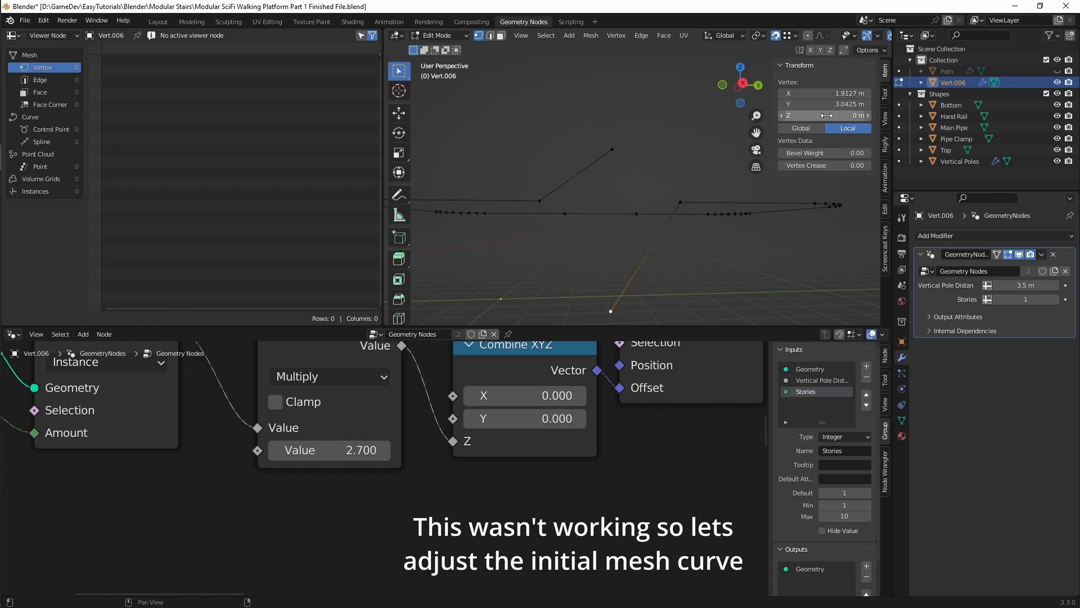
# Step: Lower all vertices of the path's platform loop, leaving out the two stair ends, and set their median Z to 1 m
pyautogui.scroll(-5, 662, 236)
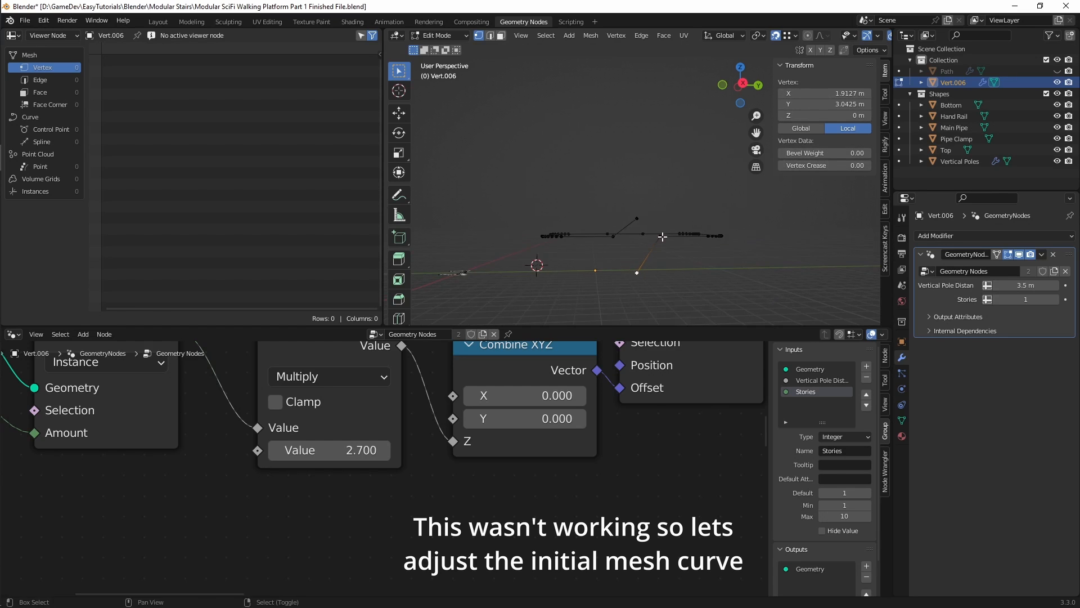
pyautogui.scroll(5, 647, 239)
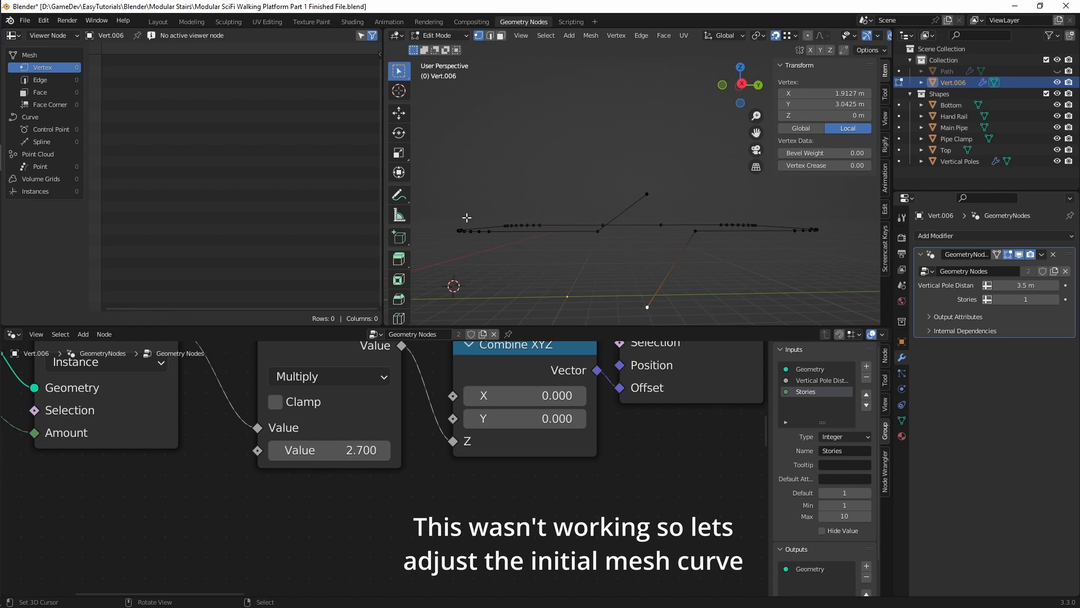
pyautogui.moveTo(445, 217); pyautogui.dragTo(834, 247)
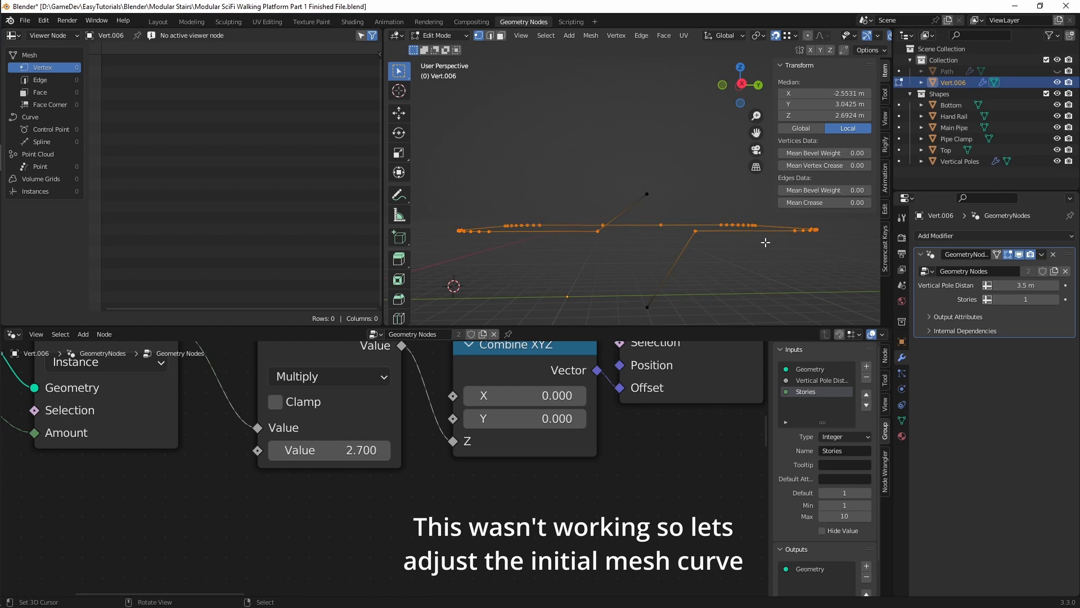
pyautogui.press('g')
pyautogui.press('z')
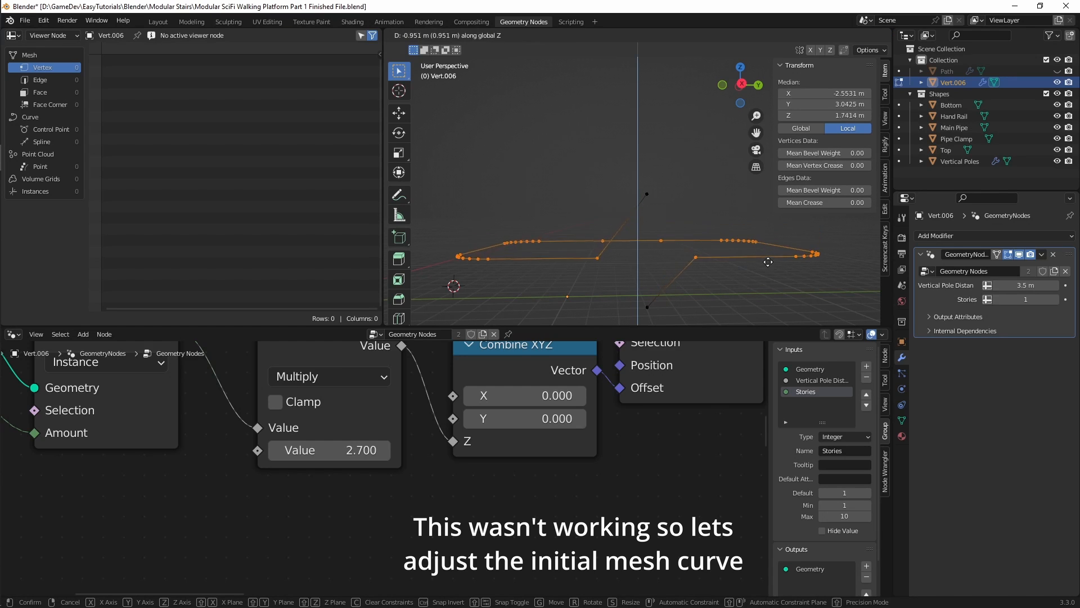
pyautogui.click(769, 269)
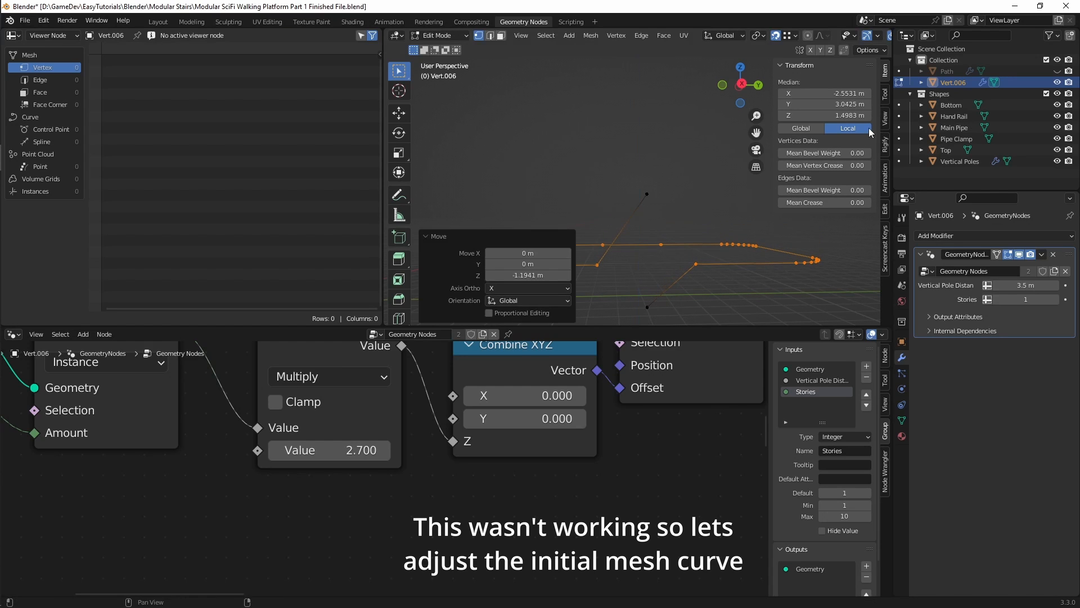
pyautogui.doubleClick(852, 113)
pyautogui.write('1')
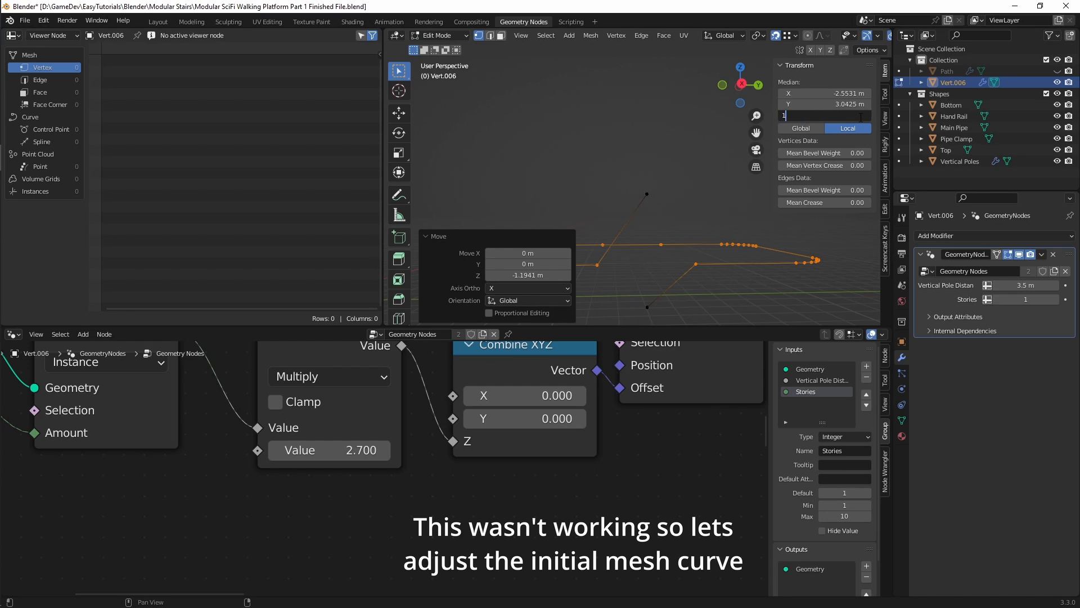
pyautogui.press('Return')
# Step: Set the Z coordinate of the path's upper stair end vertex to 2 m and save the file
pyautogui.keyDown('shift'); pyautogui.moveTo(642, 198); pyautogui.dragTo(661, 140, button='middle'); pyautogui.keyUp('shift')
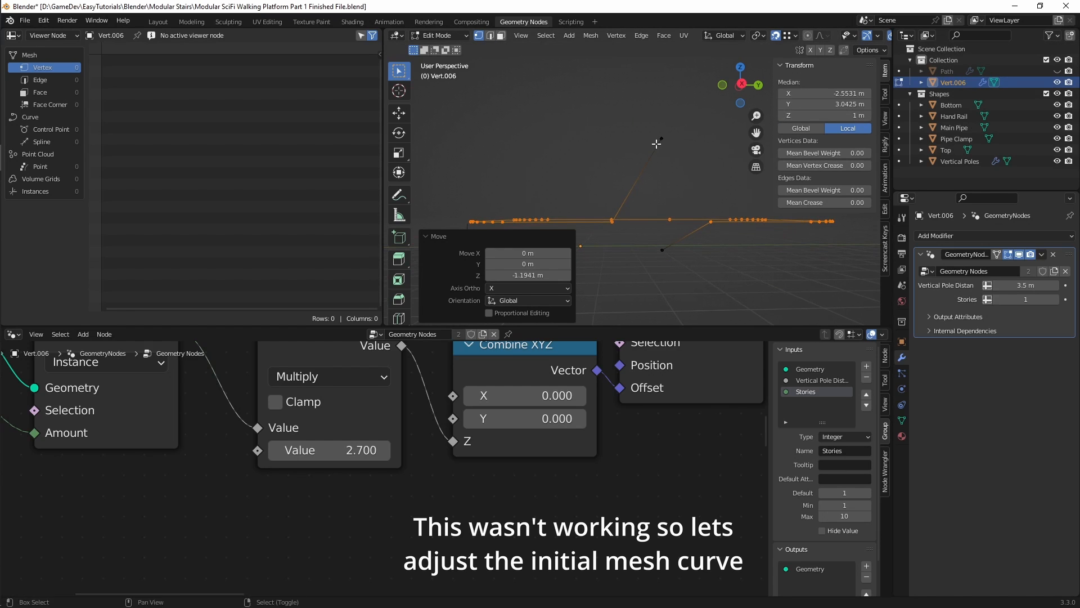
pyautogui.click(661, 138)
pyautogui.doubleClick(839, 118)
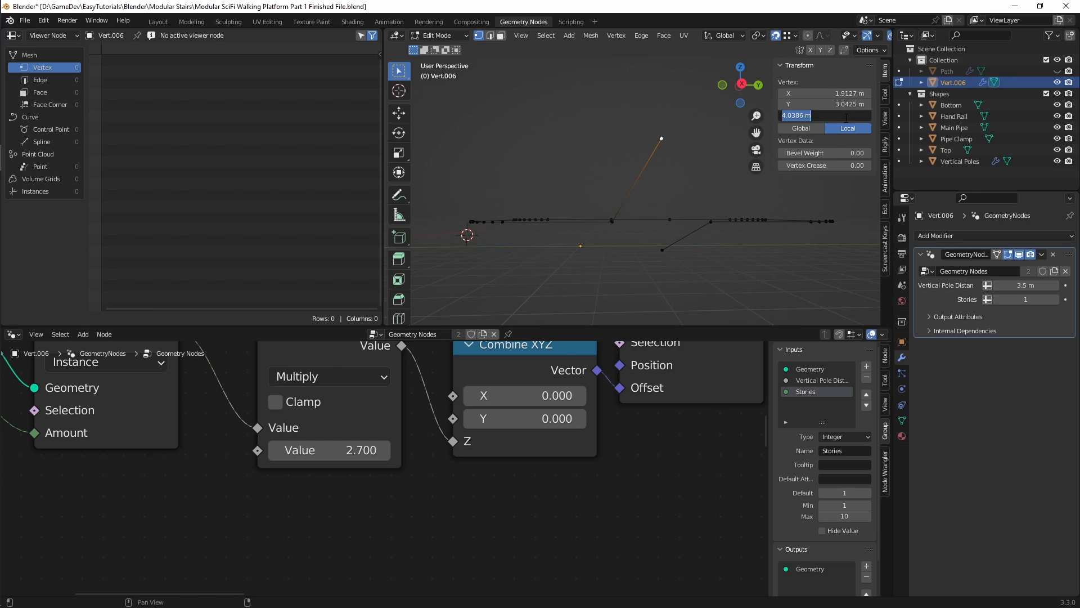
pyautogui.write('2')
pyautogui.press('Return')
pyautogui.keyDown('shift'); pyautogui.moveTo(650, 196); pyautogui.dragTo(653, 235, button='middle'); pyautogui.keyUp('shift')
pyautogui.hotkey('ctrl', 's')
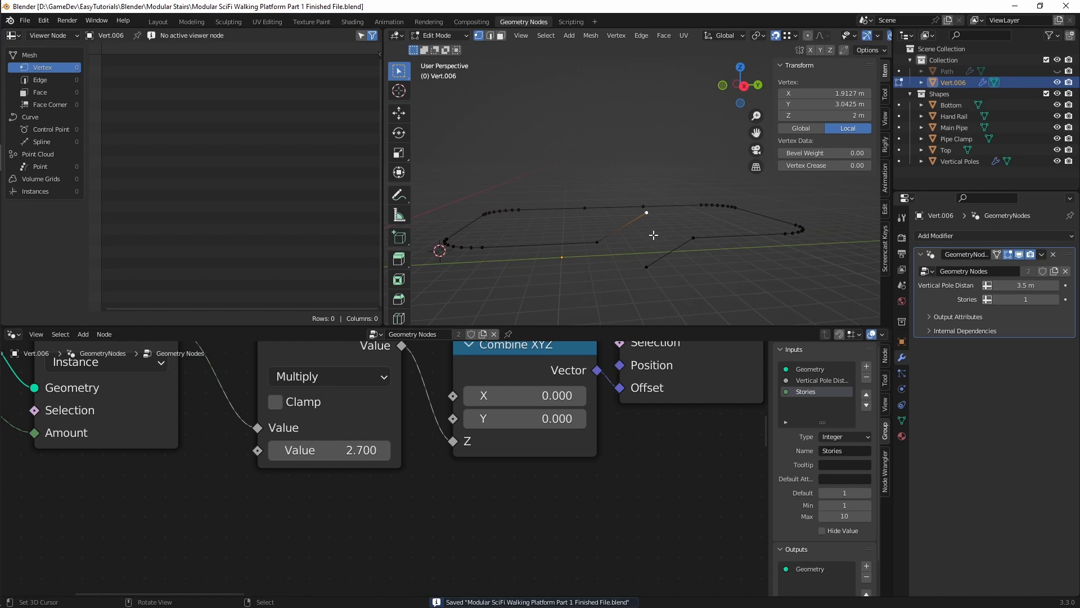
# Step: Set the Multiply node's value to 2, return to Object Mode and set the modifier's Stories to 3
pyautogui.click(372, 446)
pyautogui.write('2')
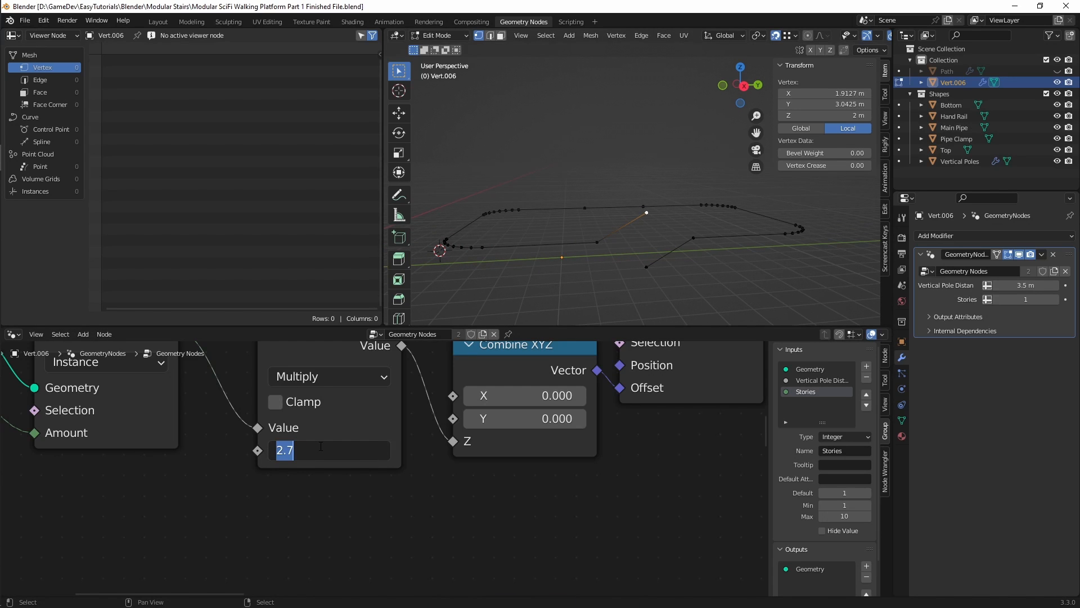
pyautogui.press('Return')
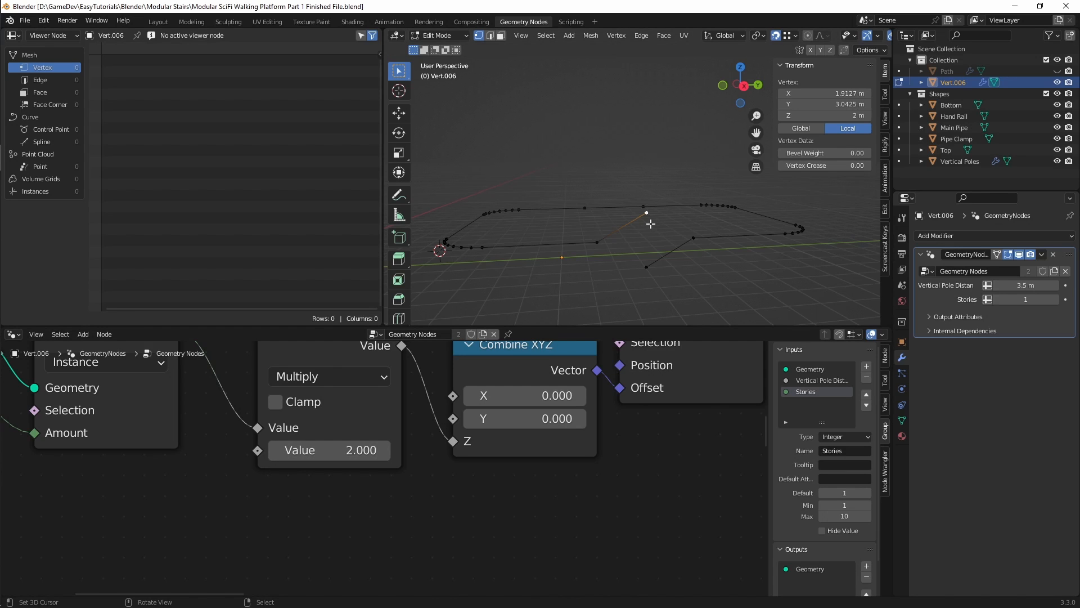
pyautogui.press('Tab')
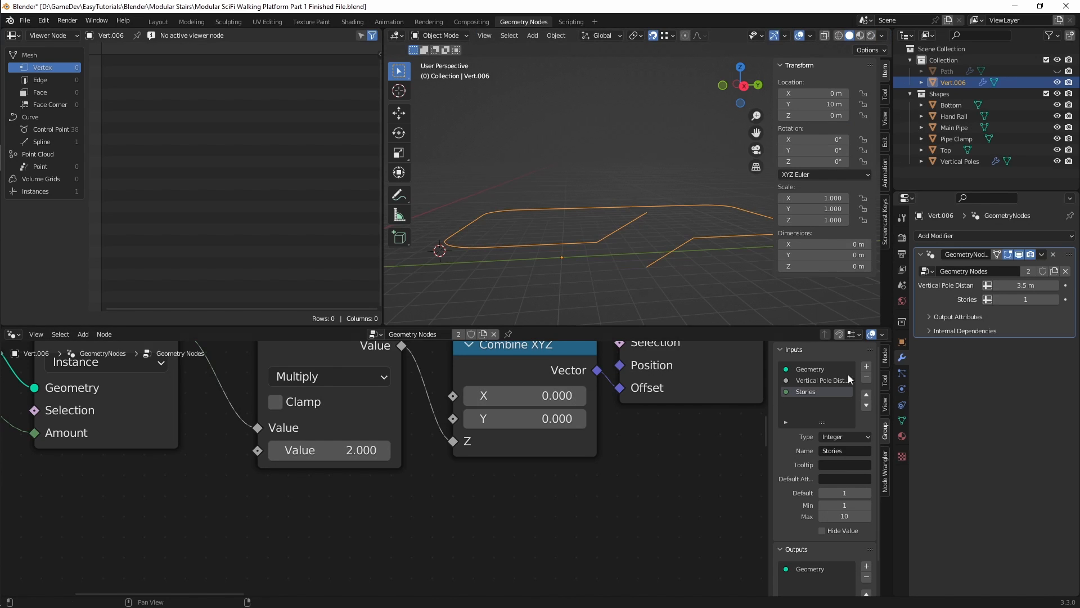
pyautogui.click(1056, 299)
pyautogui.click(1056, 299)
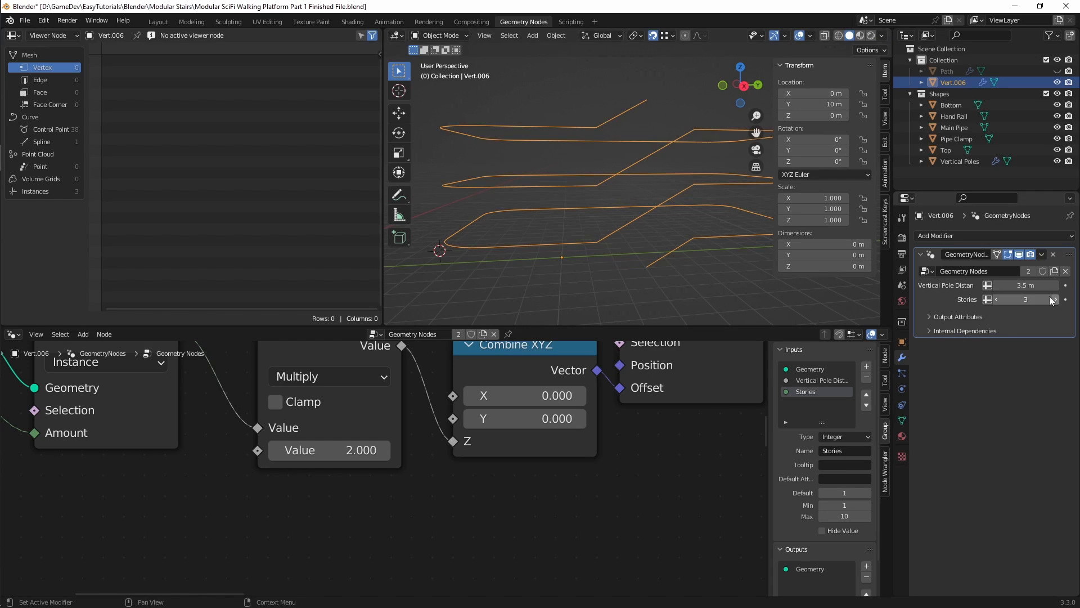
# Step: Examine the stair joints between the stacked path curves, switching to Edit Mode to compare them with the original vertices
pyautogui.scroll(5, 661, 205)
pyautogui.scroll(4, 655, 208)
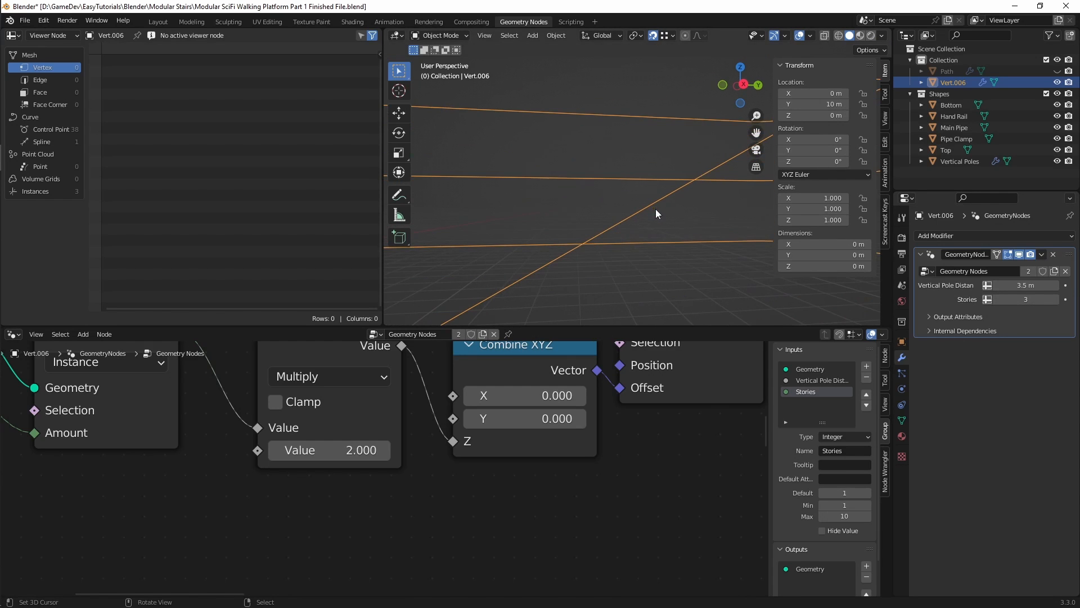
pyautogui.scroll(-1, 624, 216)
pyautogui.hotkey('ctrl', 'Tab')
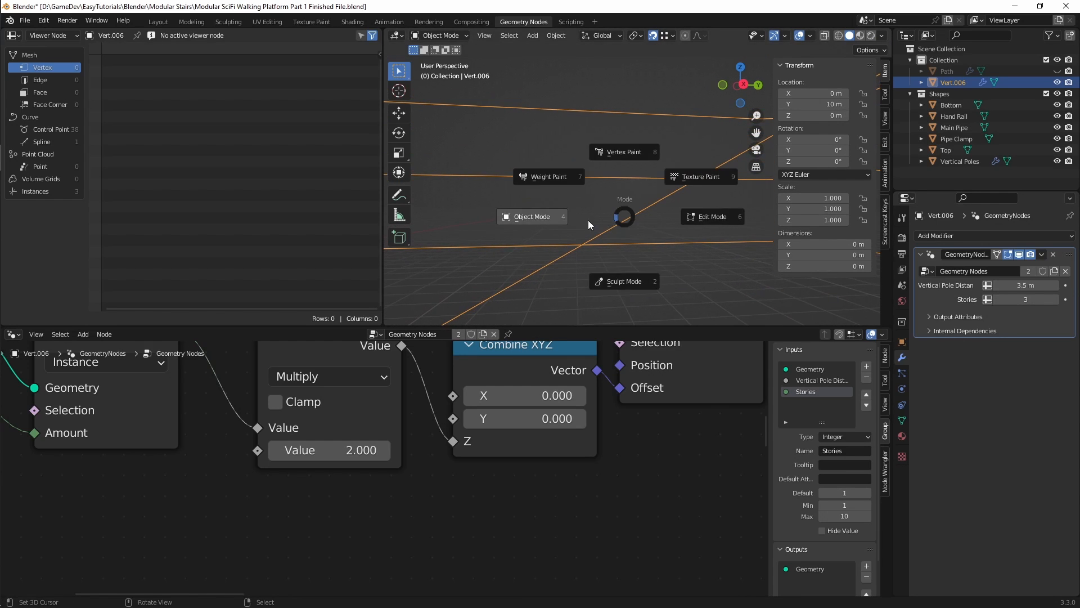
pyautogui.click(652, 225)
pyautogui.click(599, 233)
pyautogui.moveTo(602, 235)
pyautogui.mouseDown(button='middle')
pyautogui.moveTo(629, 234)
pyautogui.moveTo(602, 224)
pyautogui.moveTo(620, 212)
pyautogui.moveTo(596, 231)
pyautogui.moveTo(607, 234)
pyautogui.mouseUp(button='middle')
pyautogui.scroll(-3, 598, 241)
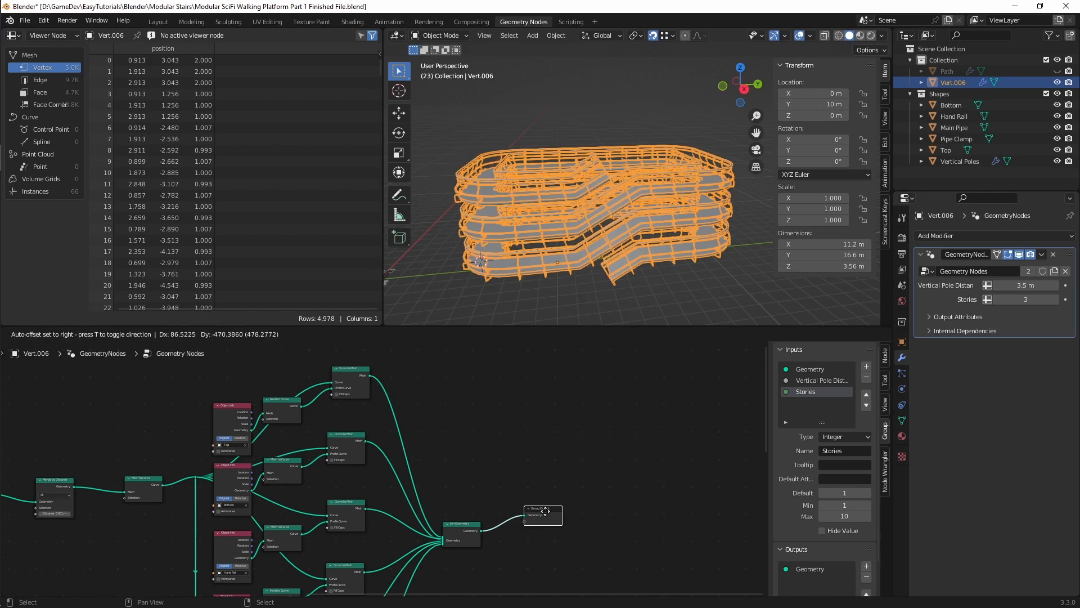
# Step: Output the full walkway geometry in Object Mode and inspect the vertical spacing between the stacked stories
pyautogui.moveTo(591, 202)
pyautogui.mouseDown(button='middle')
pyautogui.moveTo(593, 193)
pyautogui.moveTo(696, 293)
pyautogui.moveTo(646, 255)
pyautogui.moveTo(650, 197)
pyautogui.moveTo(673, 193)
pyautogui.moveTo(594, 169)
pyautogui.moveTo(661, 140)
pyautogui.moveTo(511, 191)
pyautogui.moveTo(548, 214)
pyautogui.moveTo(586, 187)
pyautogui.mouseUp(button='middle')
pyautogui.click(695, 293)
pyautogui.scroll(6, 593, 169)
pyautogui.scroll(-8, 586, 186)
pyautogui.moveTo(603, 252); pyautogui.dragTo(652, 191, button='middle')
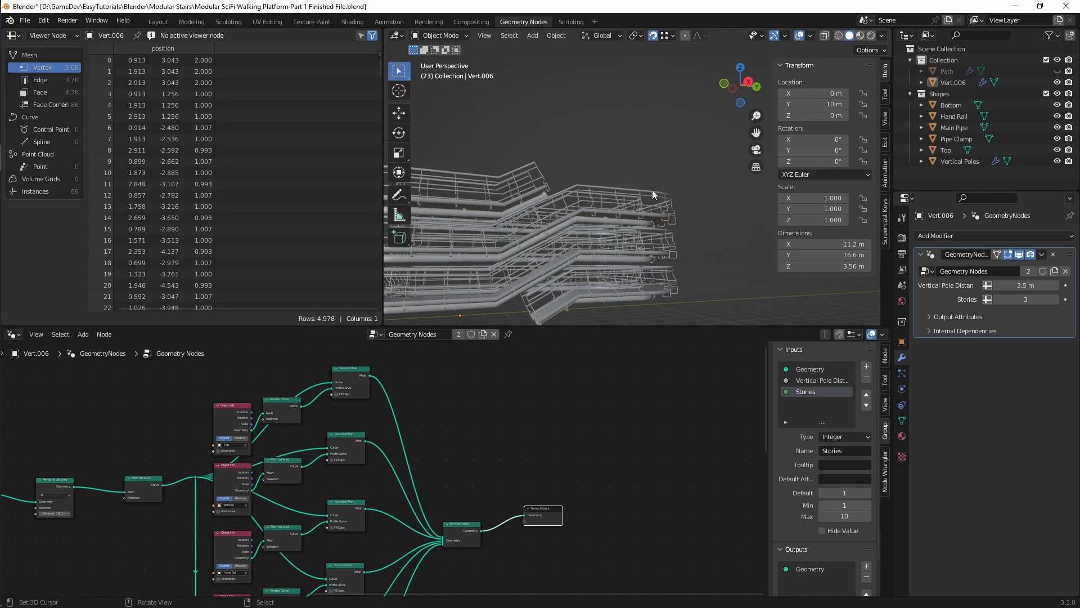
pyautogui.moveTo(551, 218); pyautogui.dragTo(603, 270, button='middle')
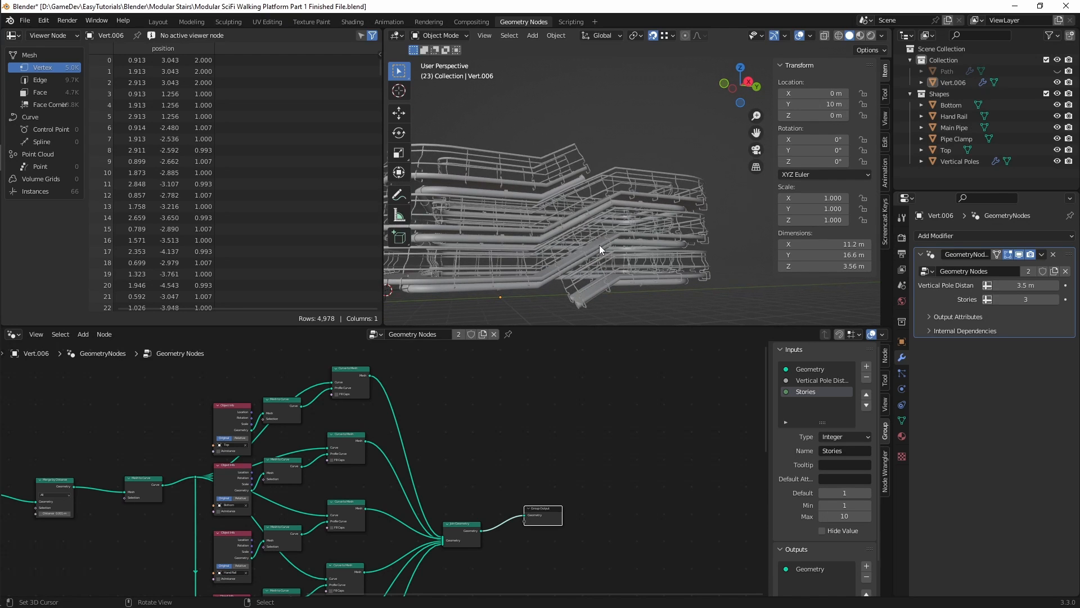
# Step: Switch the path object to Edit Mode and turn off the Geometry Nodes modifier's display in Edit Mode
pyautogui.hotkey('ctrl', 'Tab')
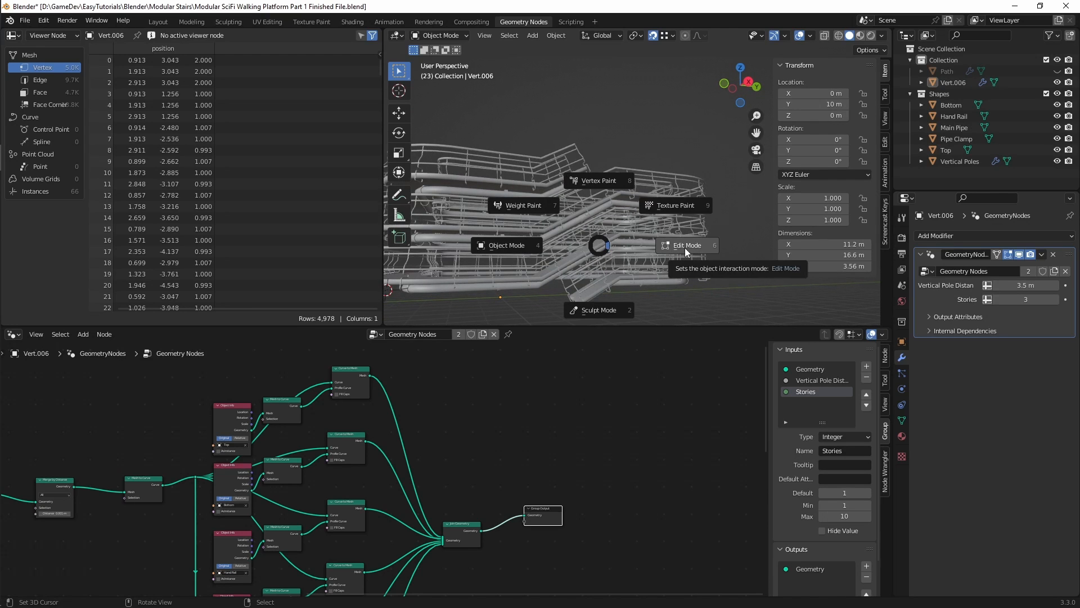
pyautogui.click(684, 247)
pyautogui.hotkey('ctrl', 'Tab')
pyautogui.click(746, 252)
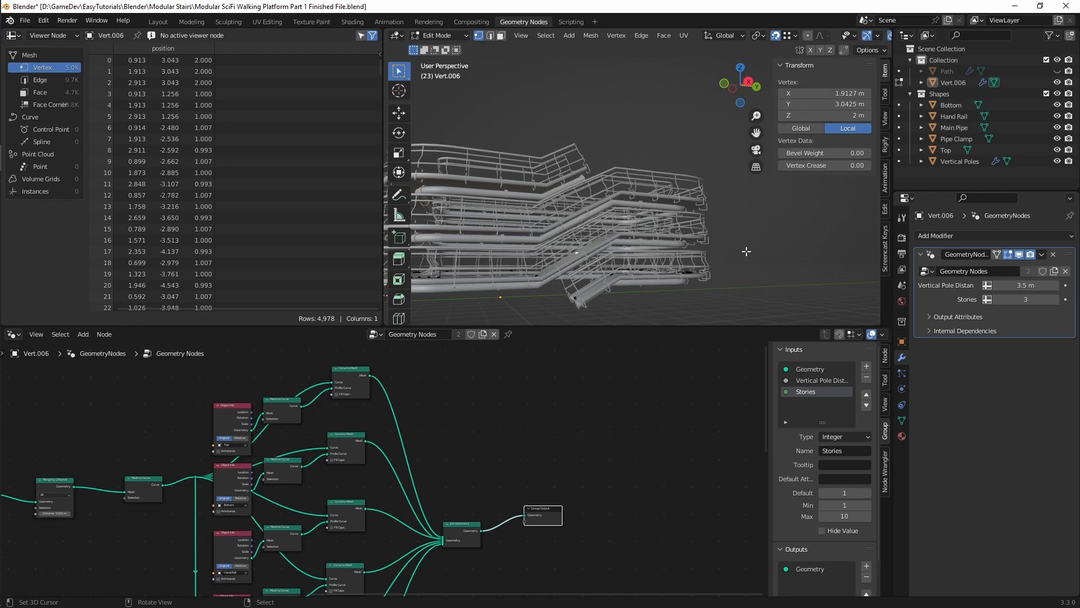
pyautogui.scroll(-2, 746, 251)
pyautogui.moveTo(746, 252); pyautogui.dragTo(760, 280, button='middle')
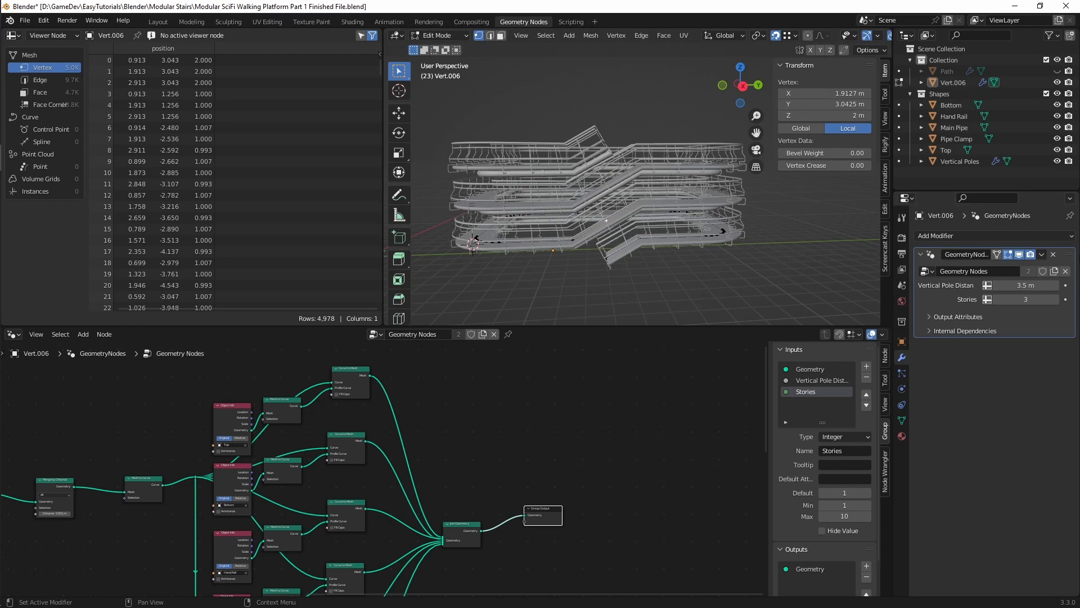
pyautogui.click(1012, 254)
# Step: Check the path's stair end vertices, and set the median Z of all platform loop vertices to 2 m
pyautogui.moveTo(610, 242); pyautogui.dragTo(608, 235, button='middle')
pyautogui.rightClick(610, 272)
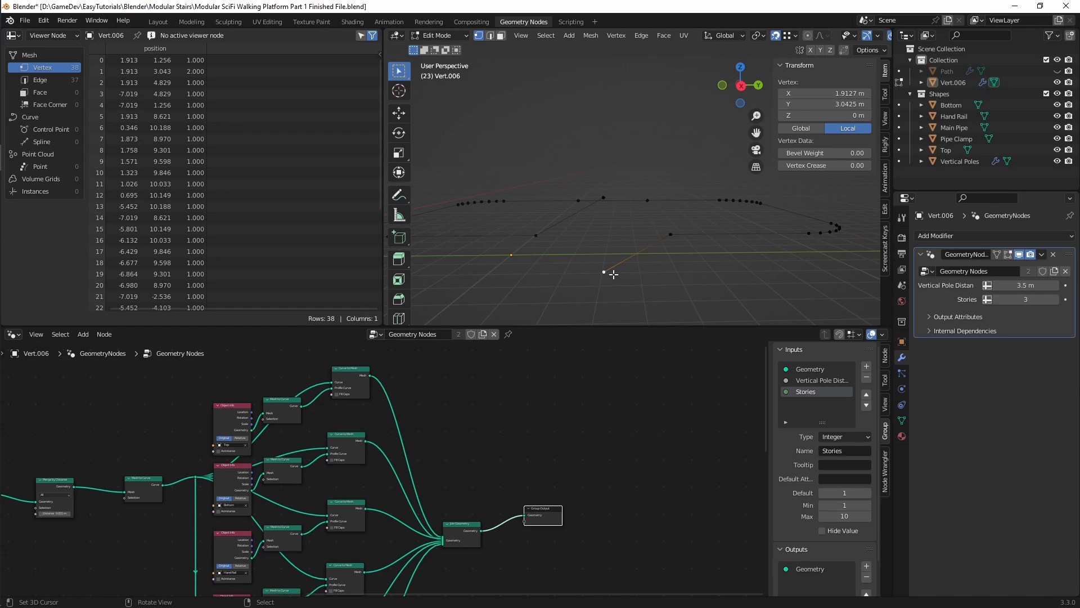
pyautogui.rightClick(606, 199)
pyautogui.moveTo(606, 199); pyautogui.dragTo(581, 236, button='middle')
pyautogui.rightClick(631, 263)
pyautogui.moveTo(436, 216); pyautogui.dragTo(809, 247)
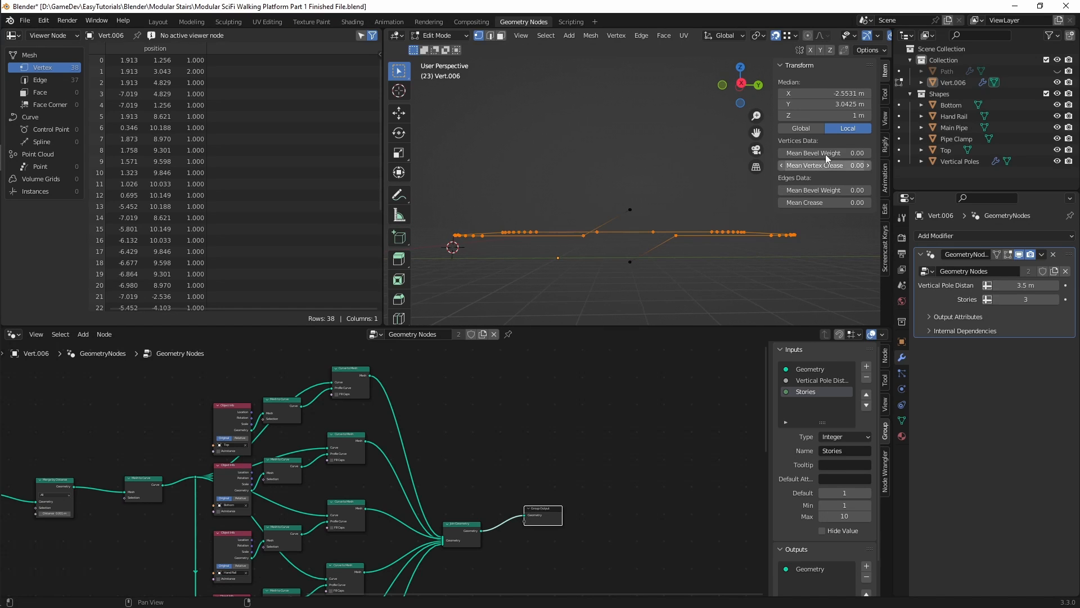
pyautogui.click(851, 115)
pyautogui.write('2')
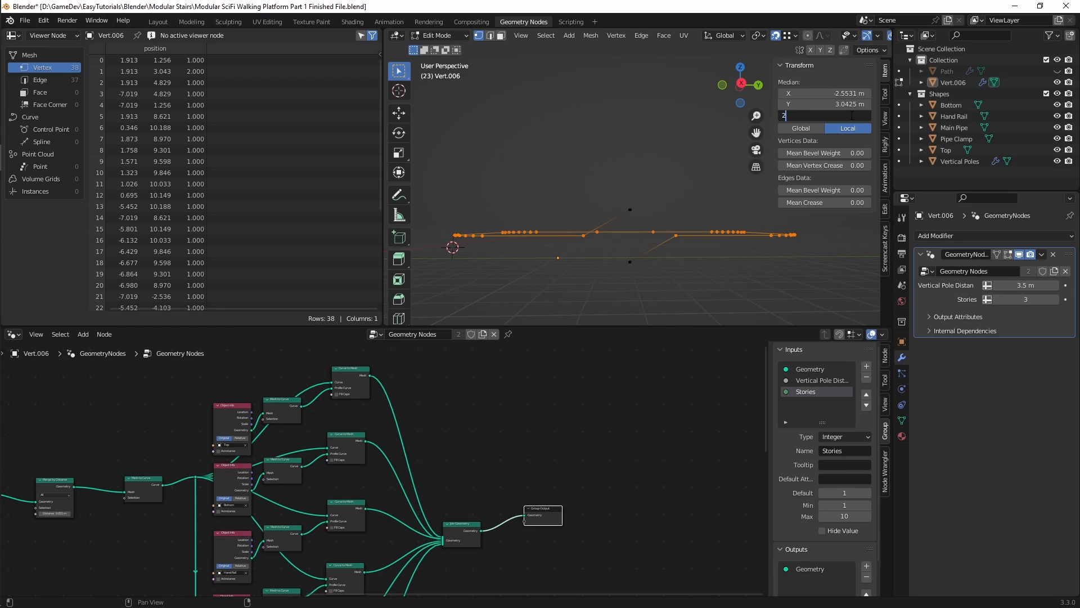
pyautogui.press('Return')
# Step: Set the Z coordinate of the path's upper stair end vertex to 4 m and return to Object Mode
pyautogui.click(630, 209)
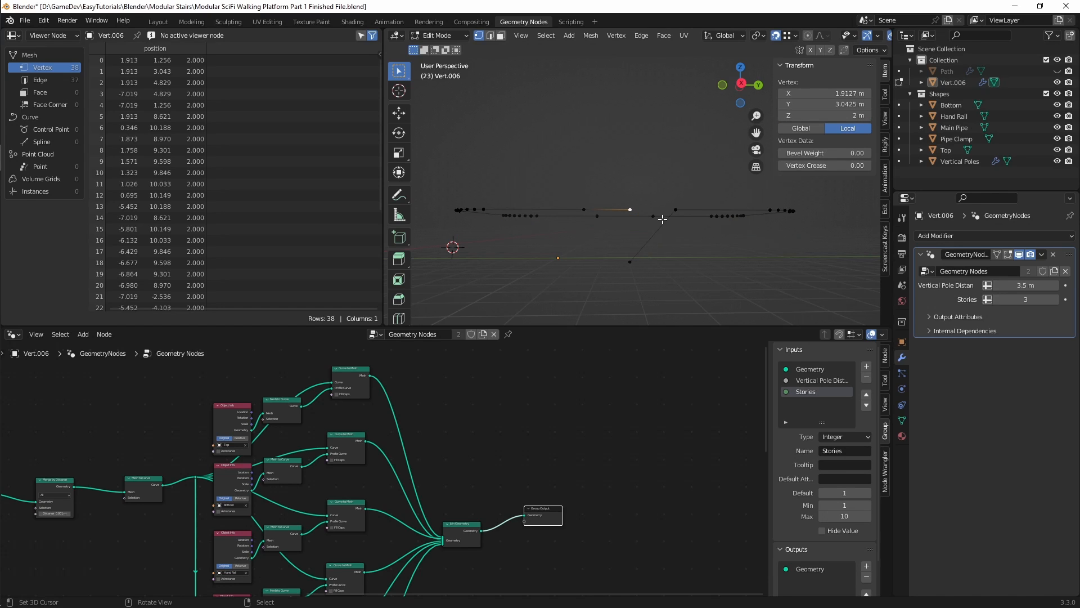
pyautogui.click(841, 115)
pyautogui.write('4')
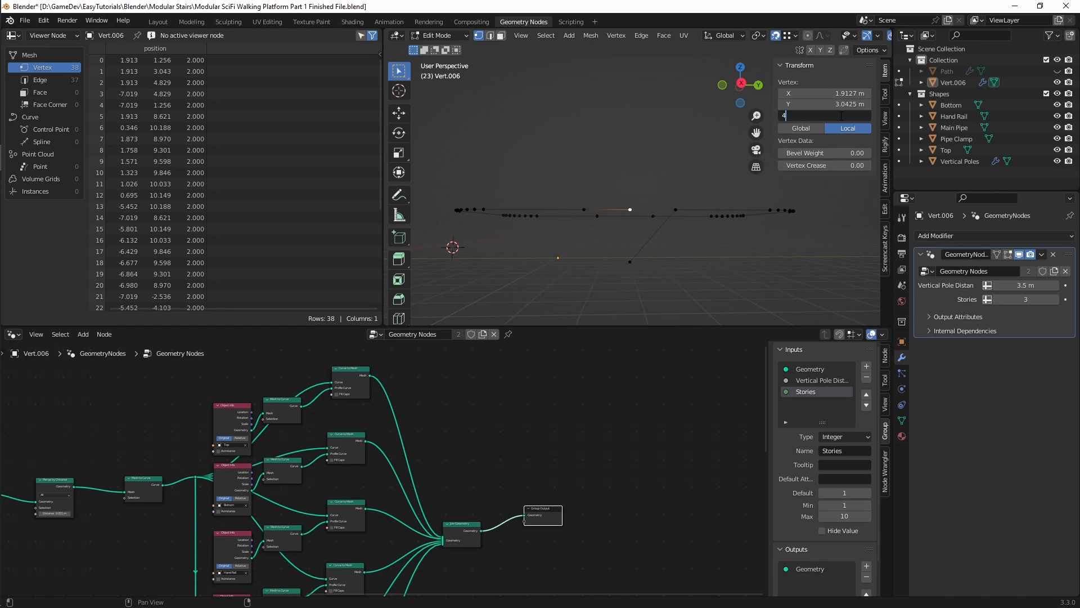
pyautogui.press('Return')
pyautogui.keyDown('shift'); pyautogui.moveTo(675, 159); pyautogui.dragTo(673, 188, button='middle'); pyautogui.keyUp('shift')
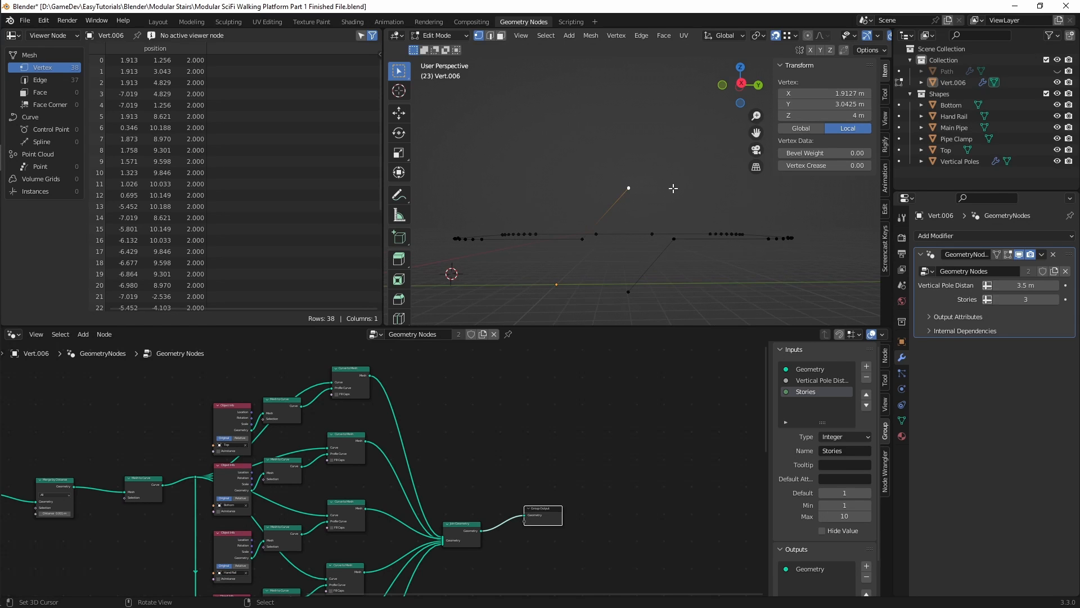
pyautogui.hotkey('ctrl', 'Tab')
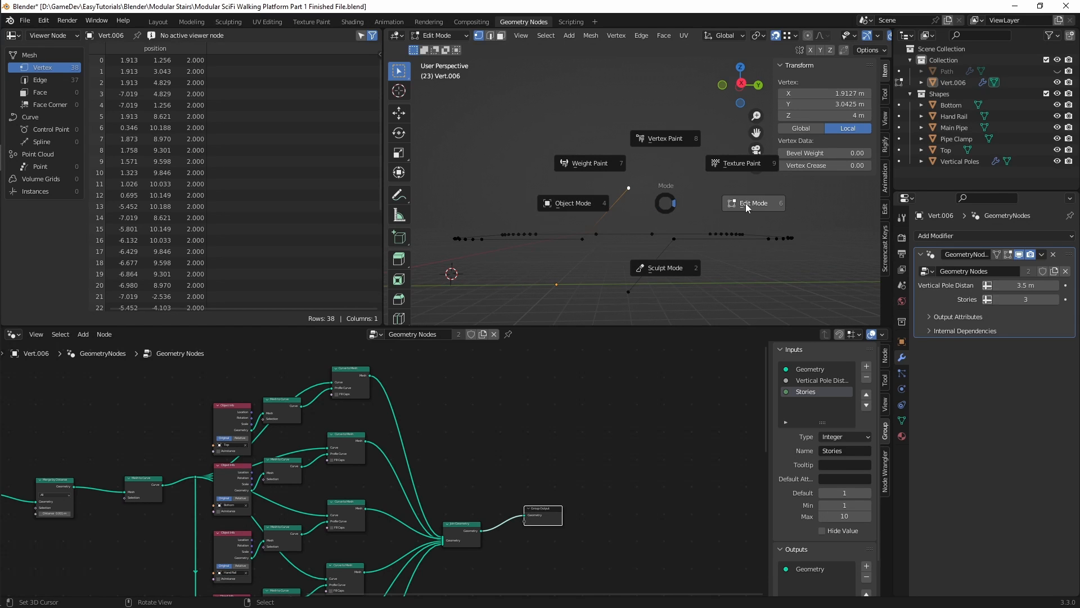
pyautogui.click(572, 195)
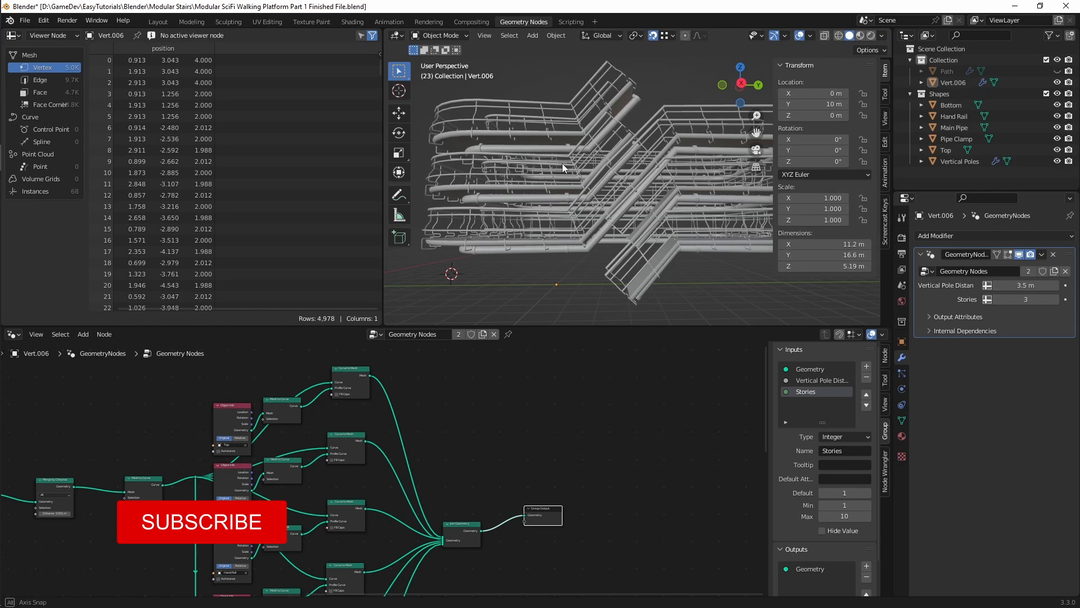
pyautogui.moveTo(562, 163); pyautogui.dragTo(577, 190, button='middle')
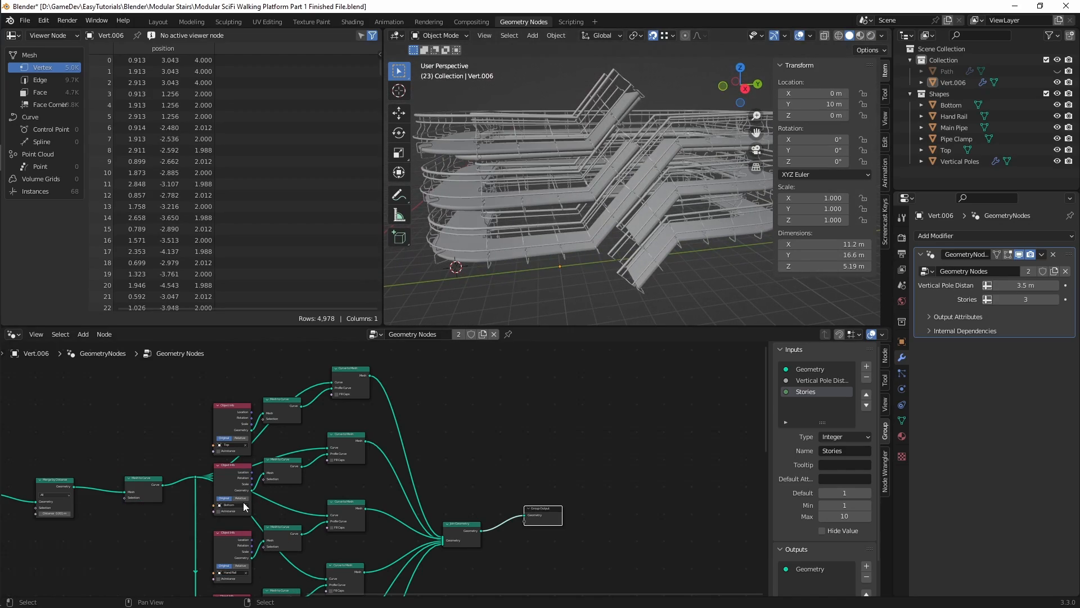
# Step: Set the Multiply node's value to 4 and inspect the spacing and stair joints of the stacked stories
pyautogui.moveTo(245, 507); pyautogui.dragTo(528, 418, button='middle')
pyautogui.moveTo(270, 470); pyautogui.dragTo(421, 439, button='middle')
pyautogui.scroll(10, 302, 418)
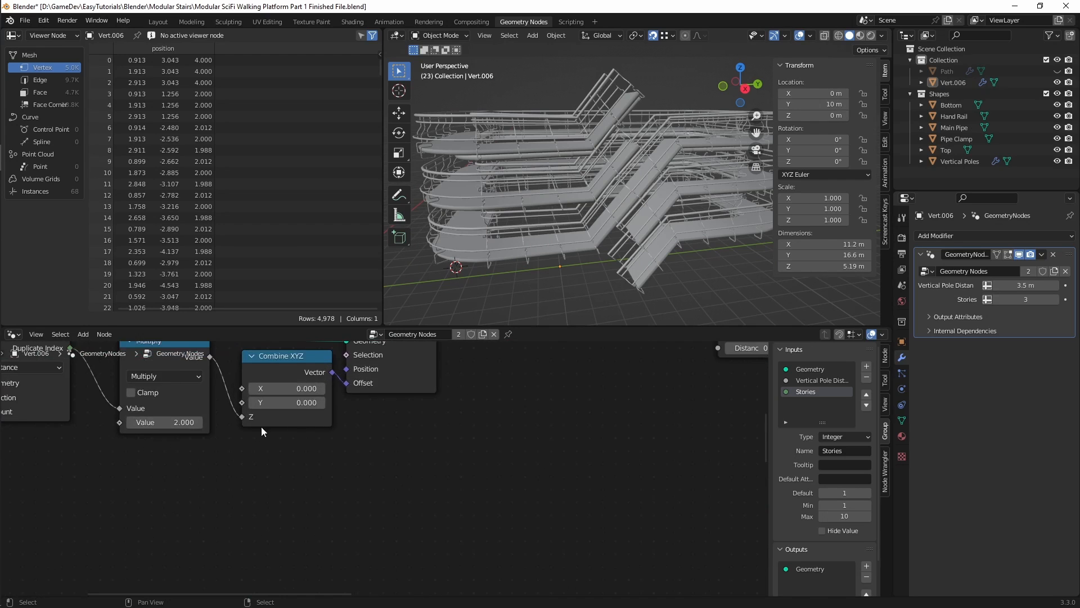
pyautogui.moveTo(261, 426); pyautogui.dragTo(376, 436, button='middle')
pyautogui.click(305, 432)
pyautogui.write('4')
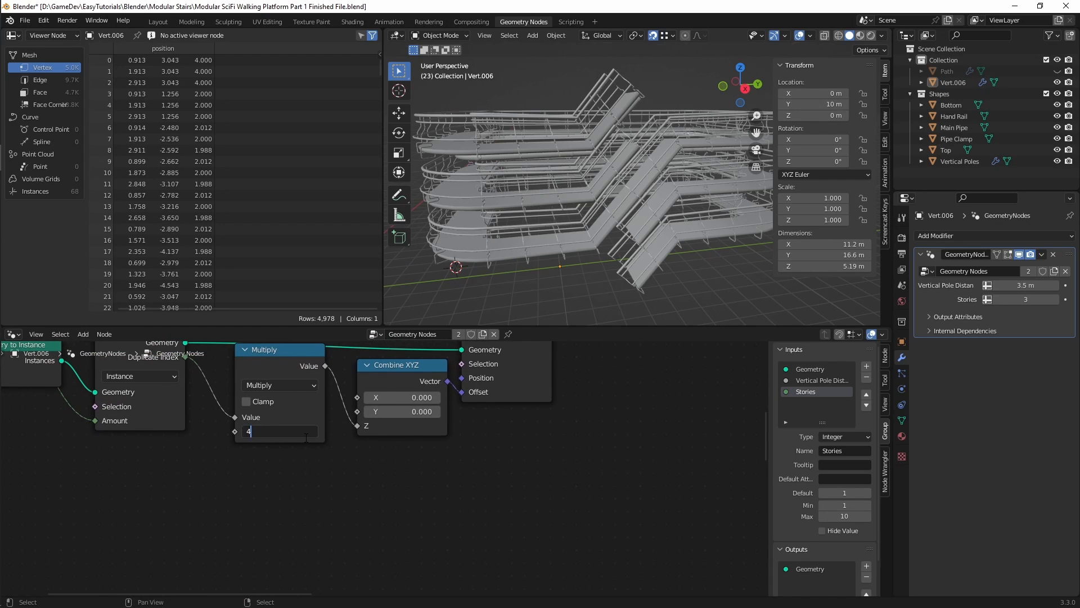
pyautogui.press('Return')
pyautogui.scroll(3, 531, 285)
pyautogui.scroll(-6, 531, 285)
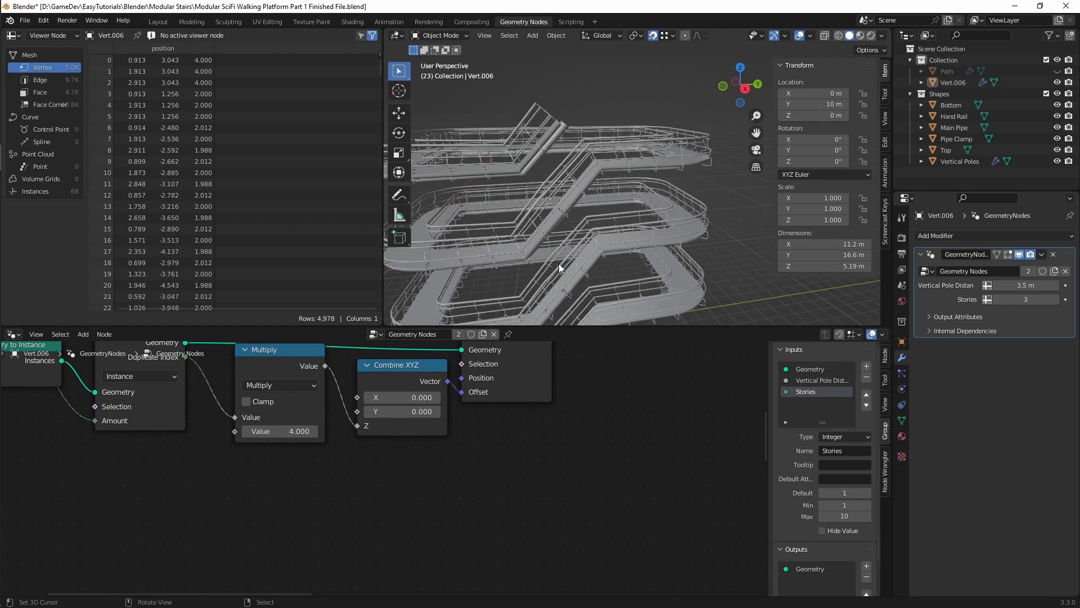
pyautogui.moveTo(561, 258); pyautogui.dragTo(629, 203, button='middle')
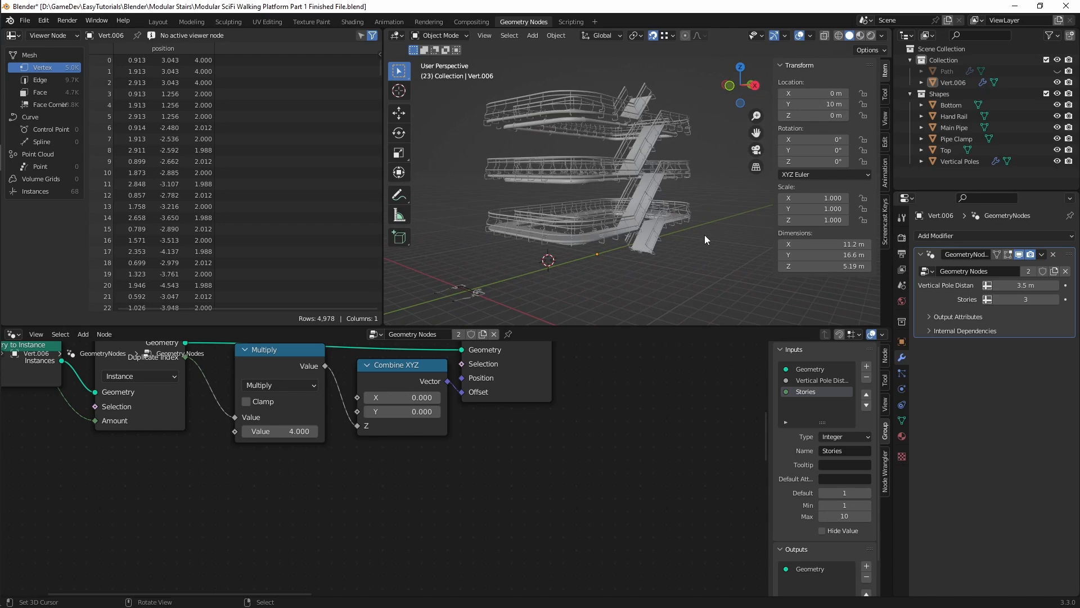
pyautogui.moveTo(704, 235); pyautogui.dragTo(651, 198, button='middle')
pyautogui.scroll(5, 557, 210)
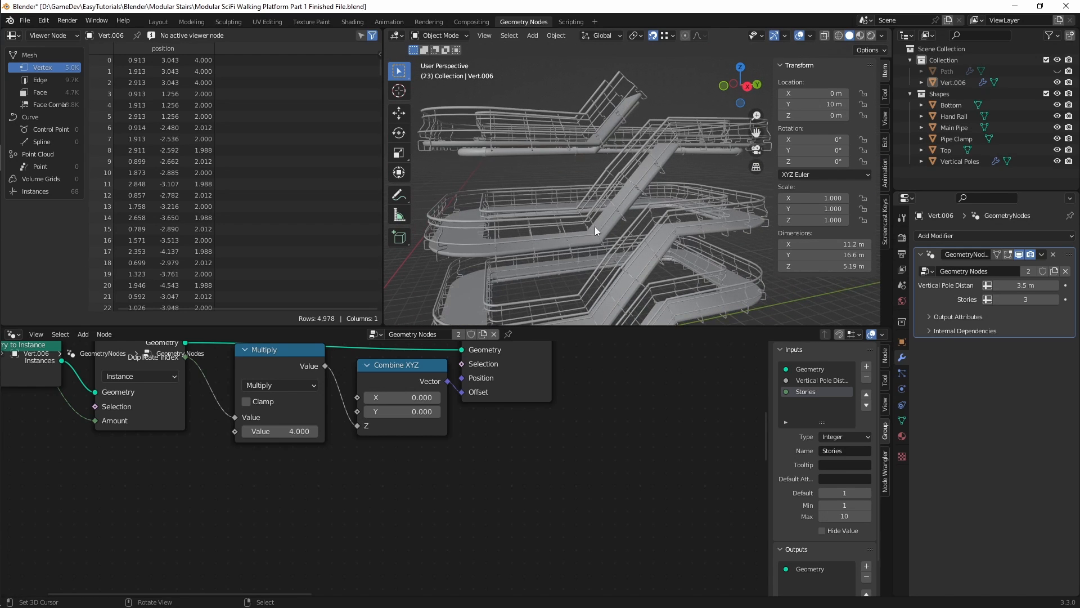
# Step: In Edit Mode, scale the path's stair vertices and the matching opposite-side vertices outward along Y, to about -0.78 m at the near stair joint
pyautogui.moveTo(664, 146); pyautogui.dragTo(510, 204, button='middle')
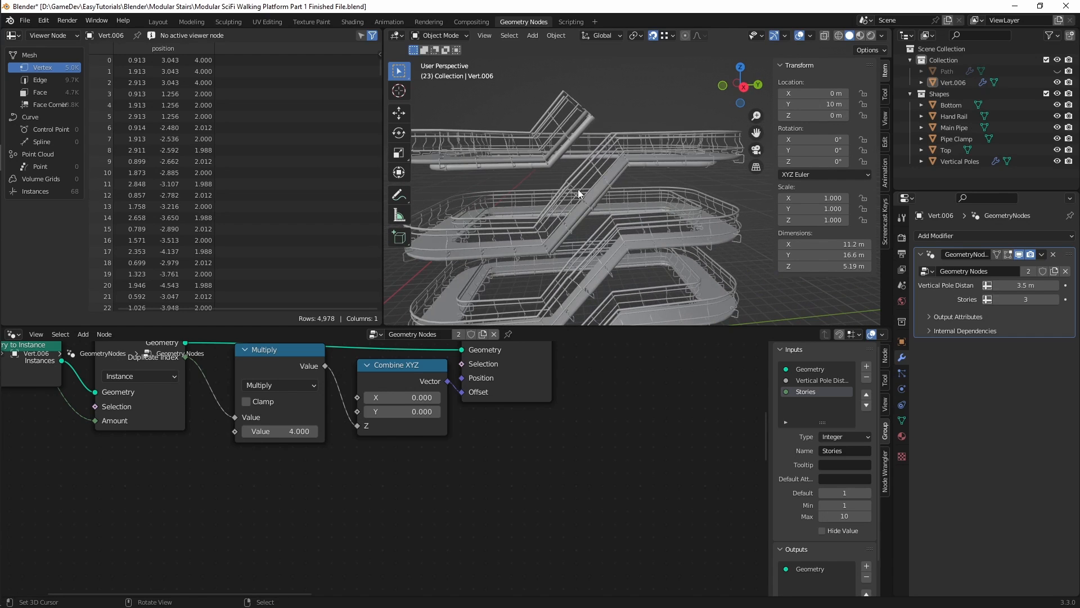
pyautogui.moveTo(551, 277); pyautogui.dragTo(594, 227, button='middle')
pyautogui.scroll(-5, 596, 227)
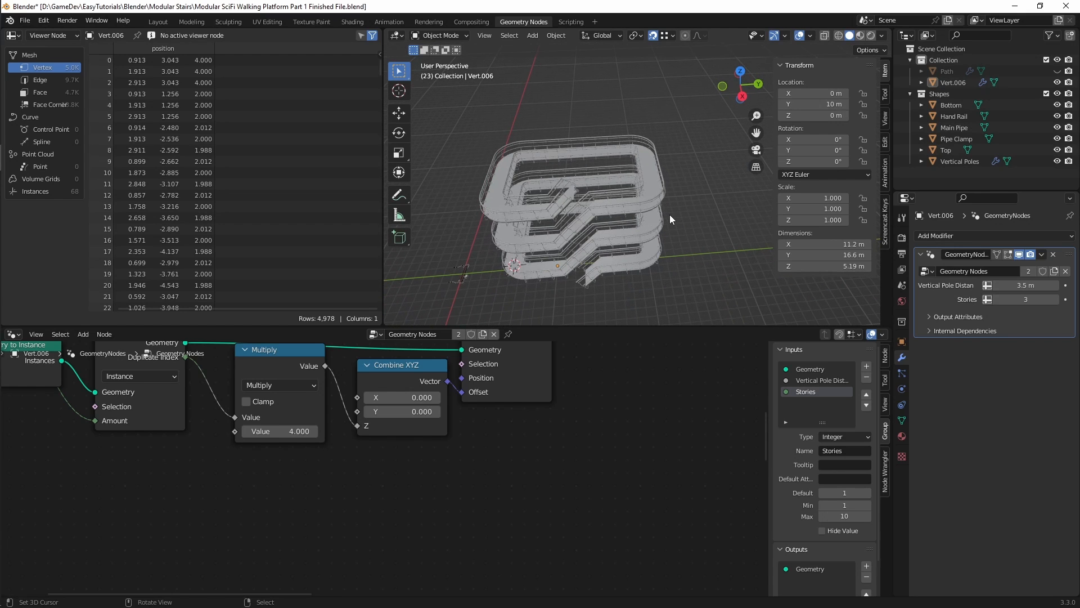
pyautogui.hotkey('ctrl', 'Tab')
pyautogui.click(681, 220)
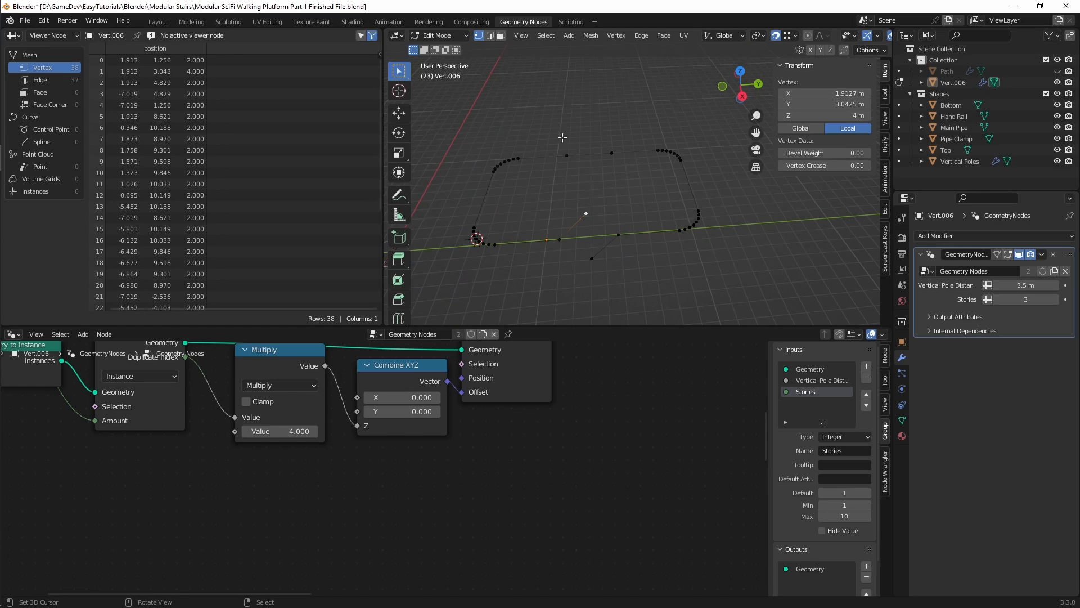
pyautogui.moveTo(549, 122); pyautogui.dragTo(627, 271)
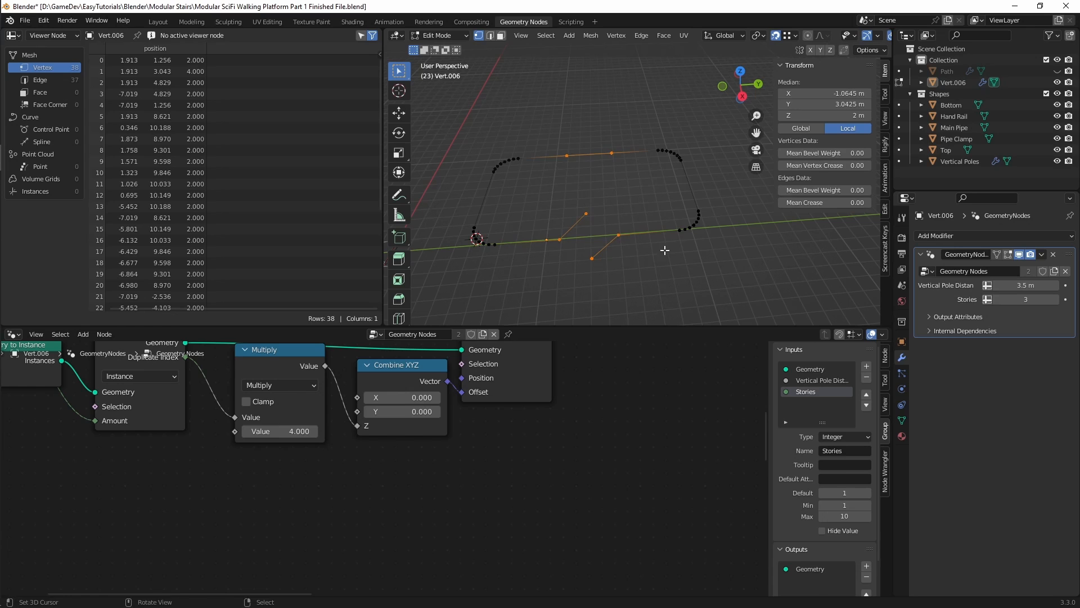
pyautogui.press('s')
pyautogui.press('y')
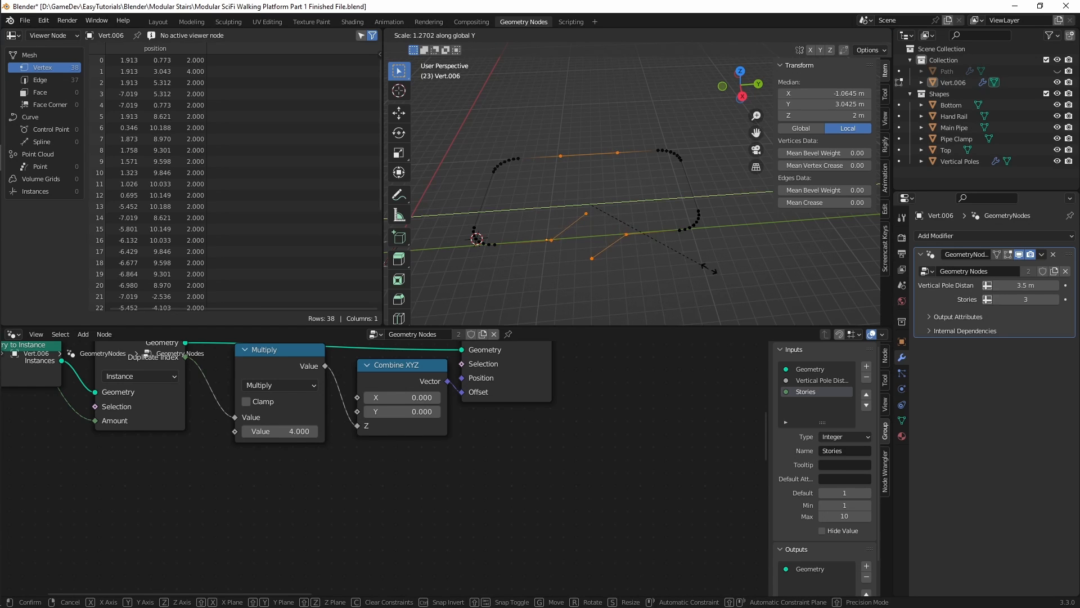
pyautogui.click(812, 257)
# Step: Return to Object Mode and inspect the lengthened stair ramp and its railings up close
pyautogui.keyDown('shift'); pyautogui.moveTo(661, 265); pyautogui.dragTo(630, 289, button='middle'); pyautogui.keyUp('shift')
pyautogui.hotkey('ctrl', 'Tab')
pyautogui.click(635, 254)
pyautogui.scroll(5, 594, 188)
pyautogui.moveTo(591, 180); pyautogui.dragTo(669, 180, button='middle')
pyautogui.scroll(4, 646, 194)
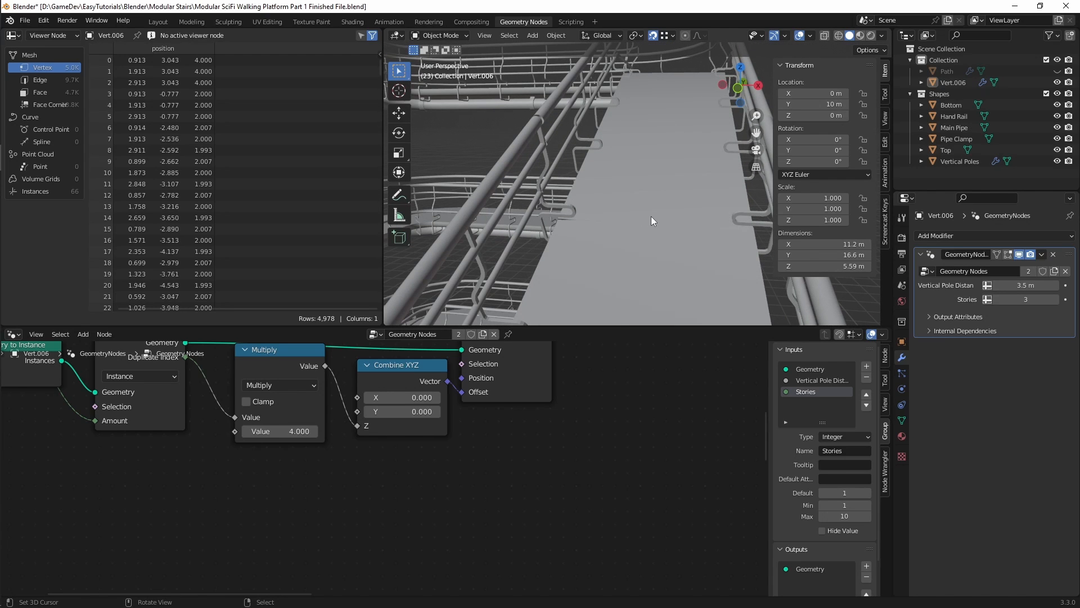
# Step: Move the path's Mesh to Curve node closer to the Merge by Distance node to make room after it
pyautogui.keyDown('shift'); pyautogui.moveTo(297, 498); pyautogui.dragTo(485, 545, button='middle'); pyautogui.keyUp('shift')
pyautogui.keyDown('shift'); pyautogui.moveTo(748, 424); pyautogui.dragTo(513, 471, button='middle'); pyautogui.keyUp('shift')
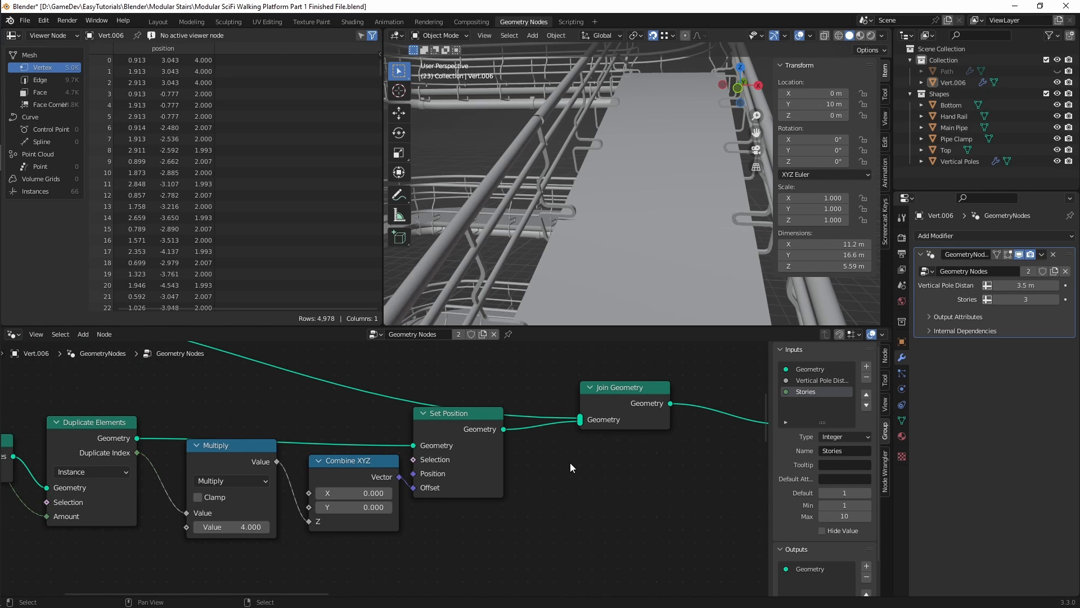
pyautogui.moveTo(564, 424); pyautogui.dragTo(293, 427, button='middle')
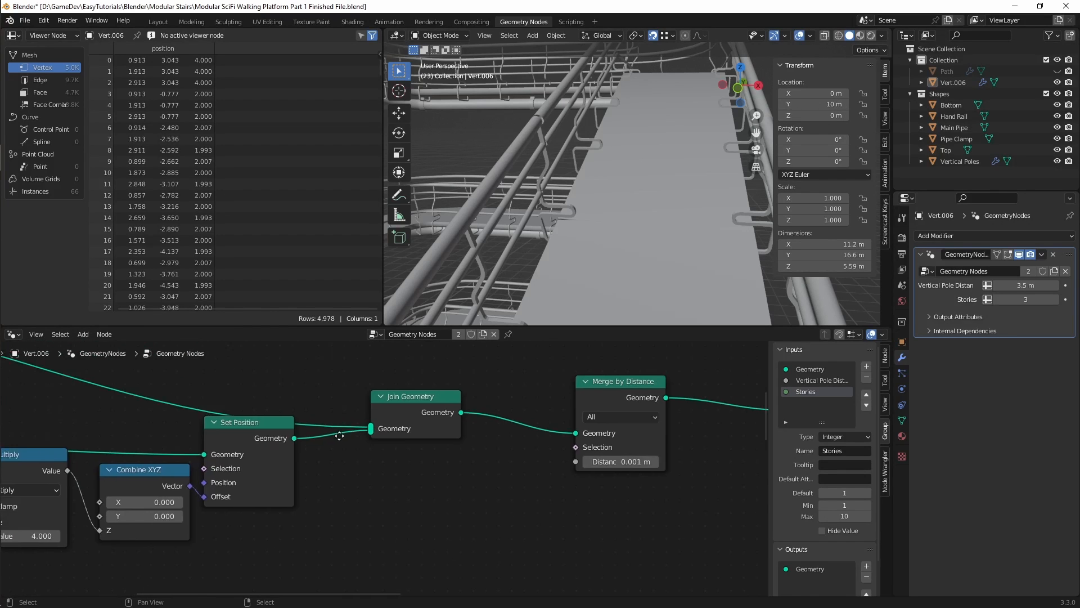
pyautogui.moveTo(695, 445); pyautogui.dragTo(340, 477, button='middle')
pyautogui.moveTo(429, 460); pyautogui.dragTo(426, 452, button='middle')
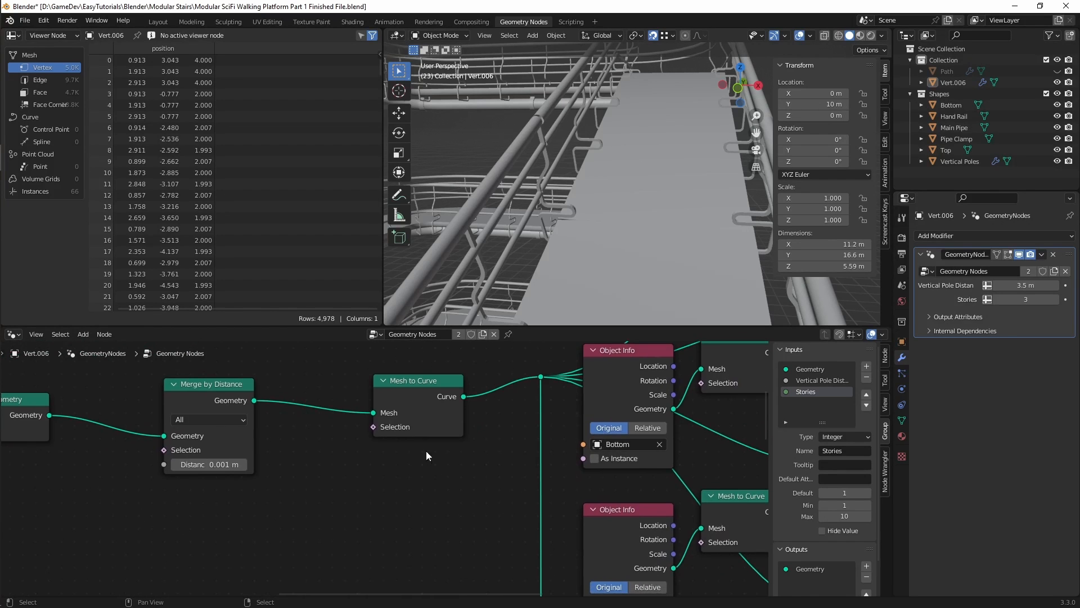
pyautogui.moveTo(410, 380); pyautogui.dragTo(350, 379)
pyautogui.moveTo(472, 463); pyautogui.dragTo(470, 457, button='middle')
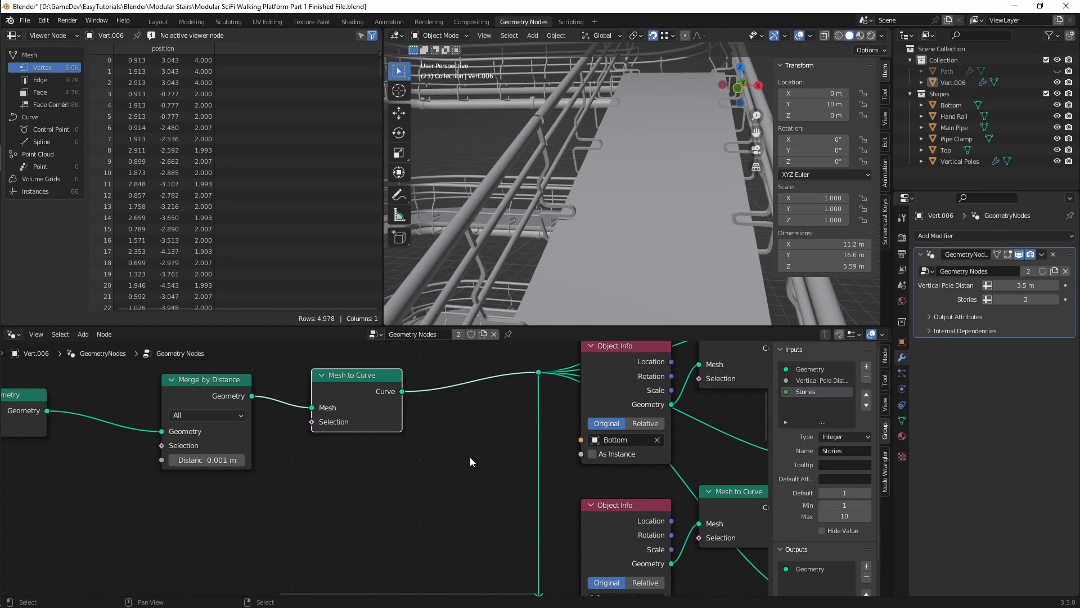
pyautogui.hotkey('shift', 'a')
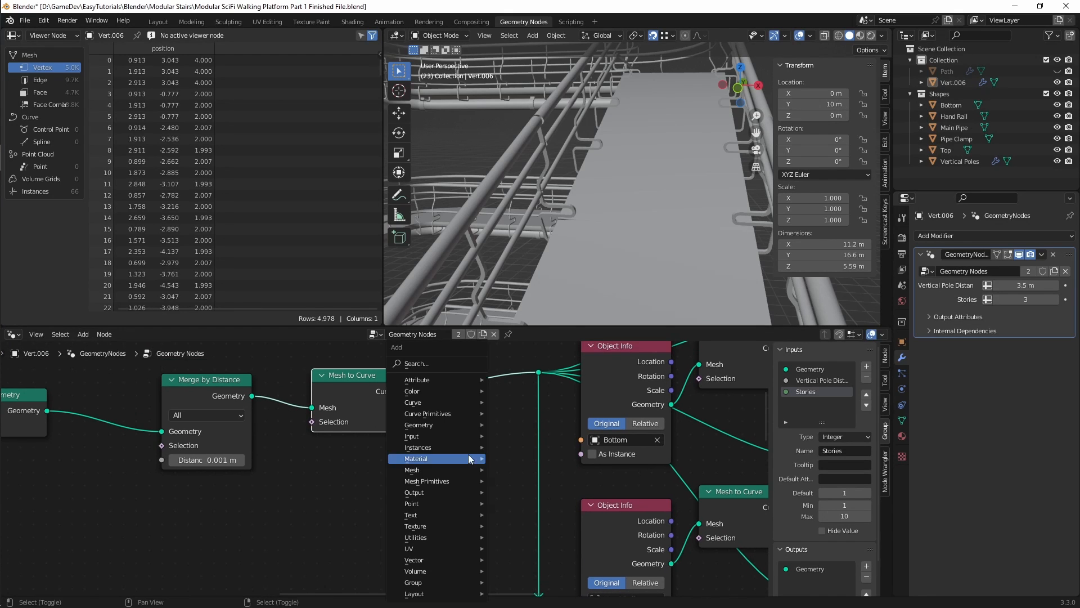
pyautogui.click(431, 364)
pyautogui.write('tilt')
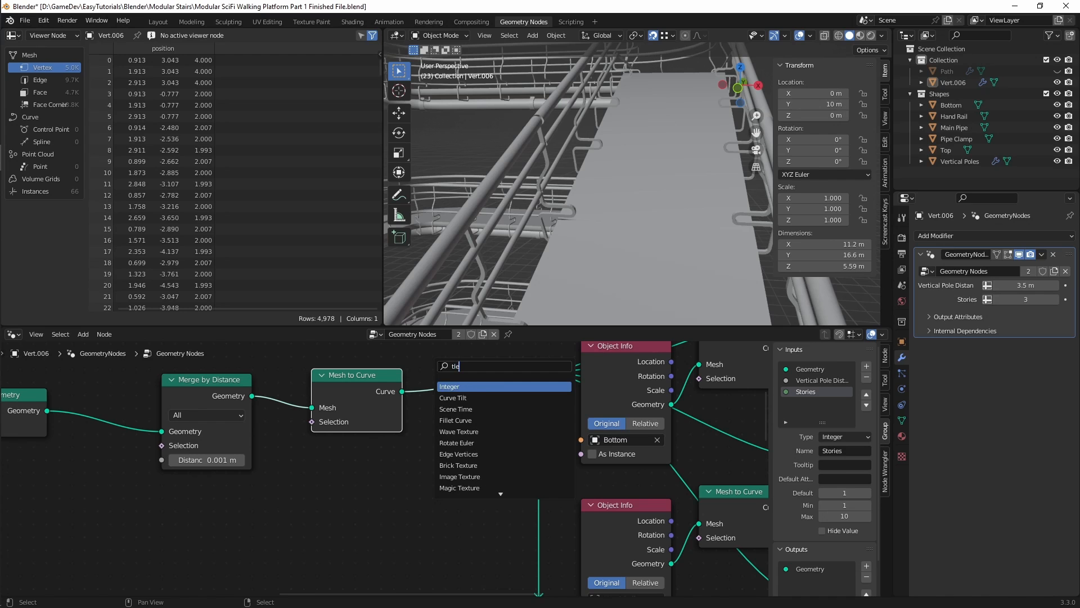
pyautogui.click(452, 387)
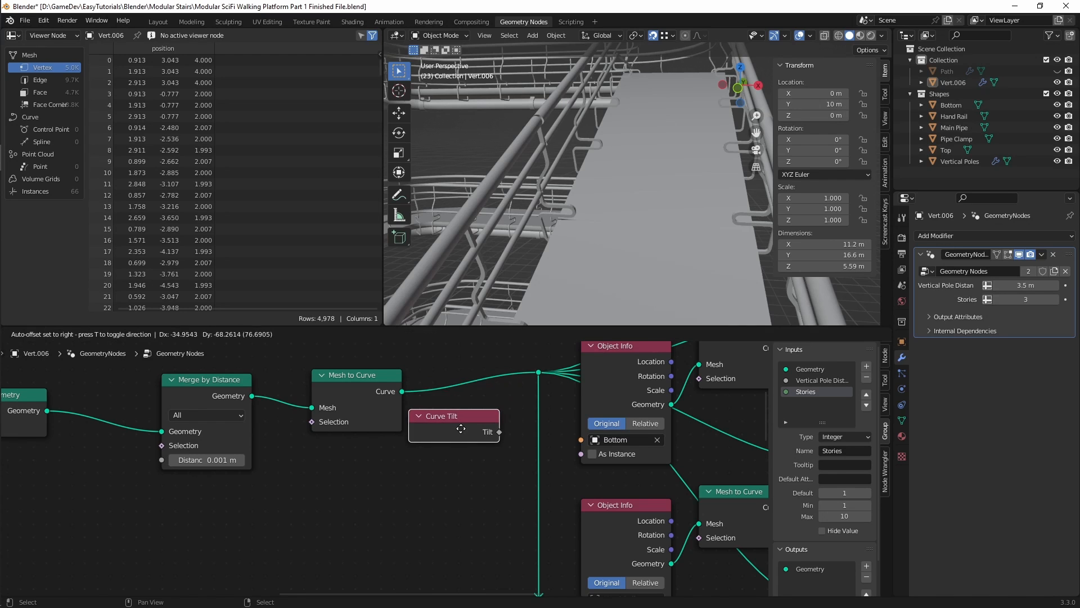
pyautogui.rightClick(465, 443)
# Step: Add a Set Curve Tilt node on the link right after the path's Mesh to Curve node
pyautogui.hotkey('shift', 'a')
pyautogui.click(444, 358)
pyautogui.write('set tilt')
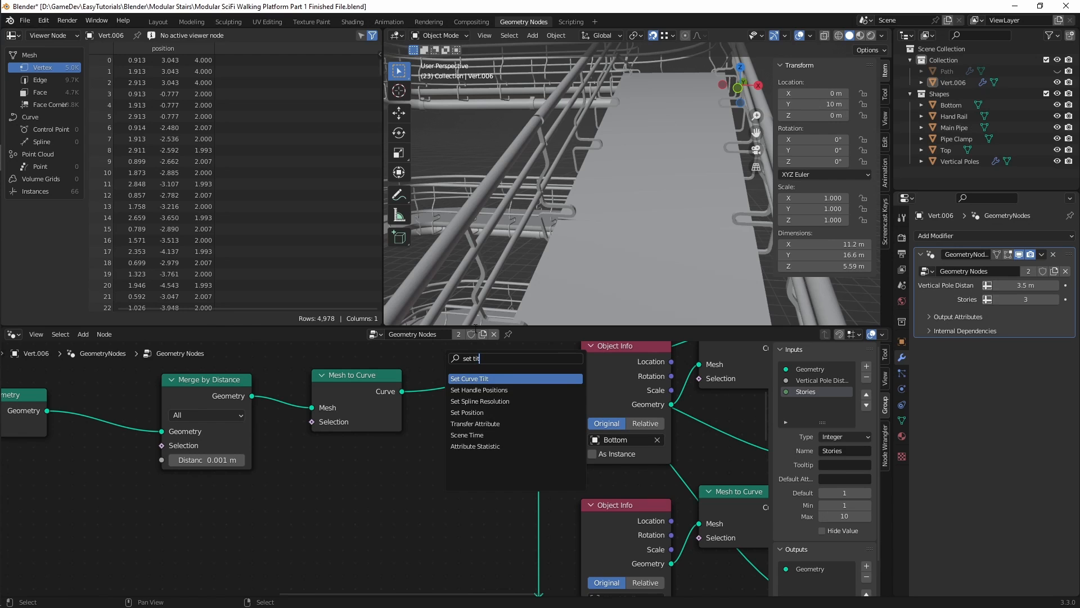
pyautogui.press('Return')
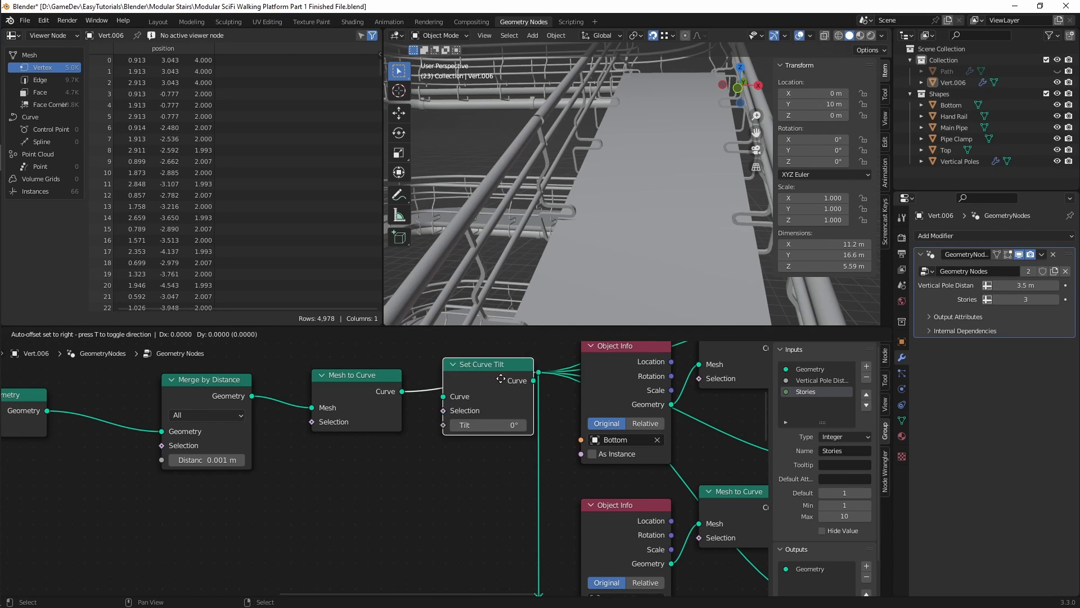
pyautogui.moveTo(475, 459); pyautogui.dragTo(416, 441, button='middle')
# Step: Connect an Endpoint Selection node to the Set Curve Tilt node's Selection and set its Start Size to 0
pyautogui.moveTo(437, 391); pyautogui.dragTo(323, 489)
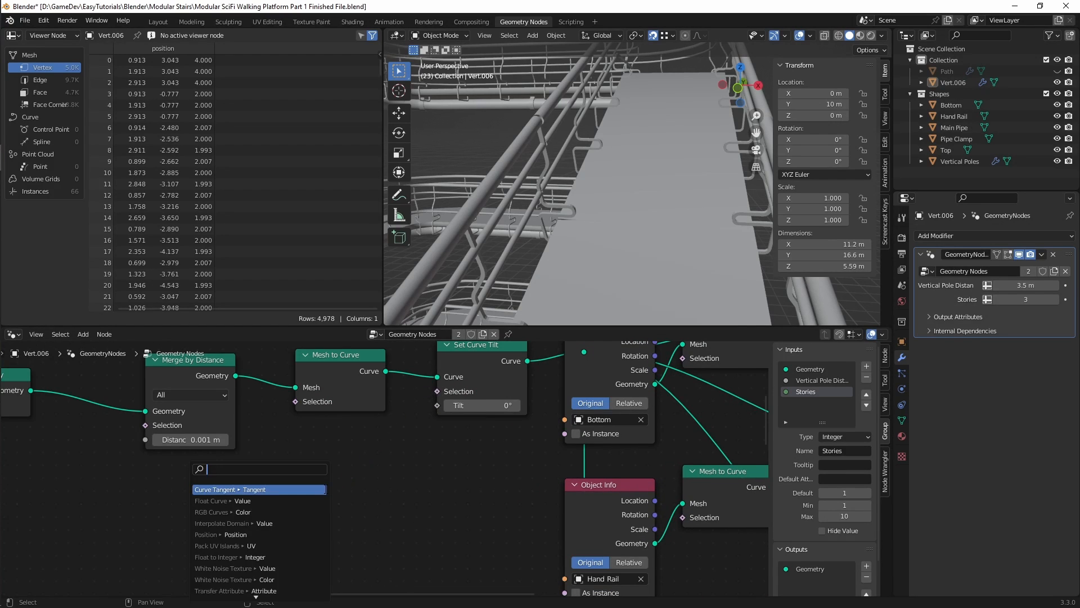
pyautogui.write('endpoi')
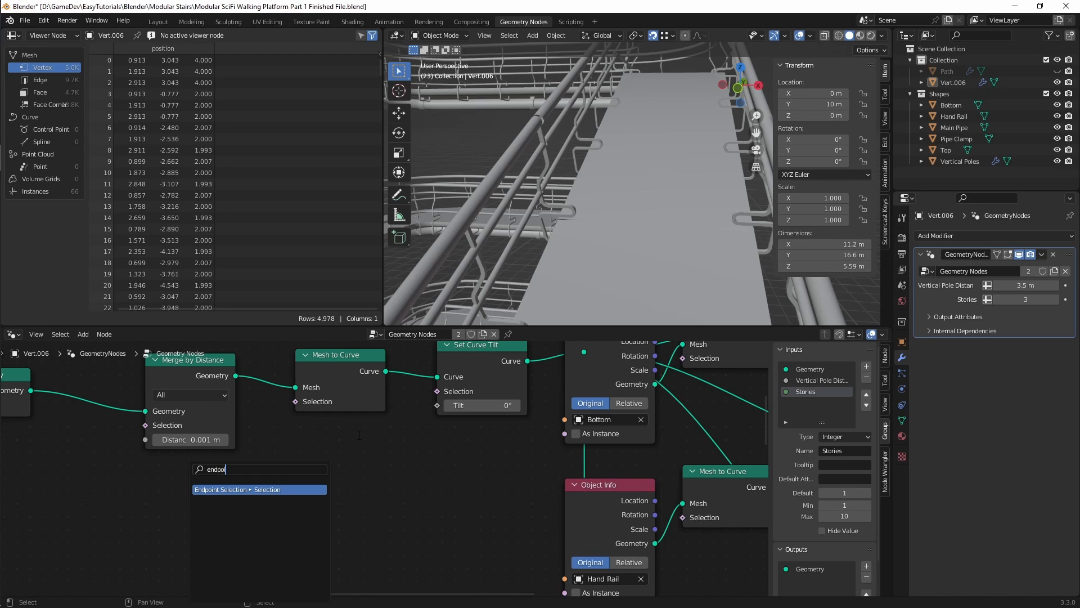
pyautogui.click(261, 490)
pyautogui.click(281, 510)
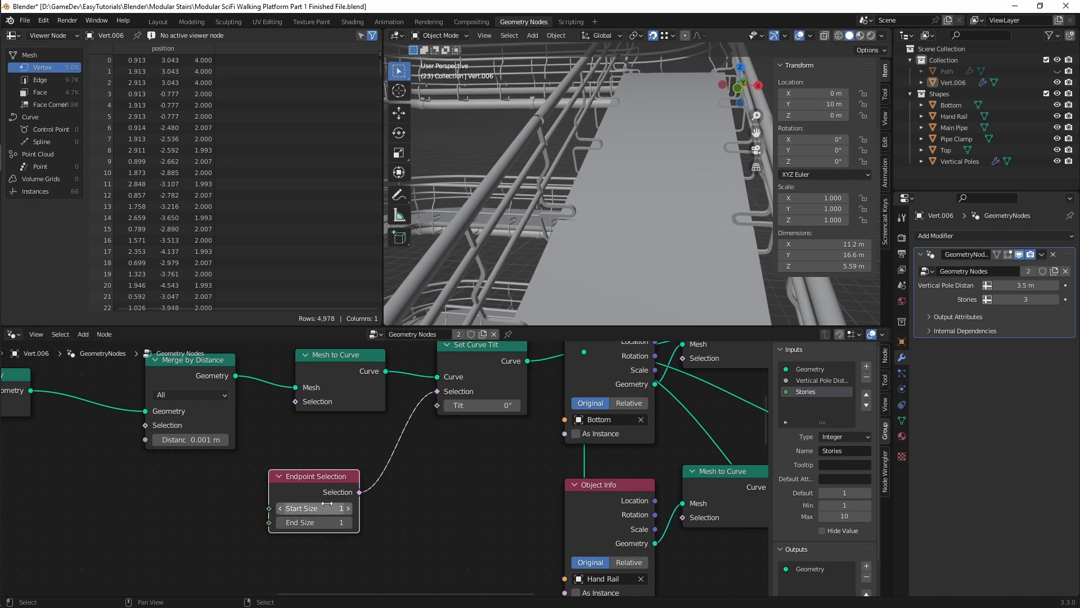
pyautogui.click(280, 509)
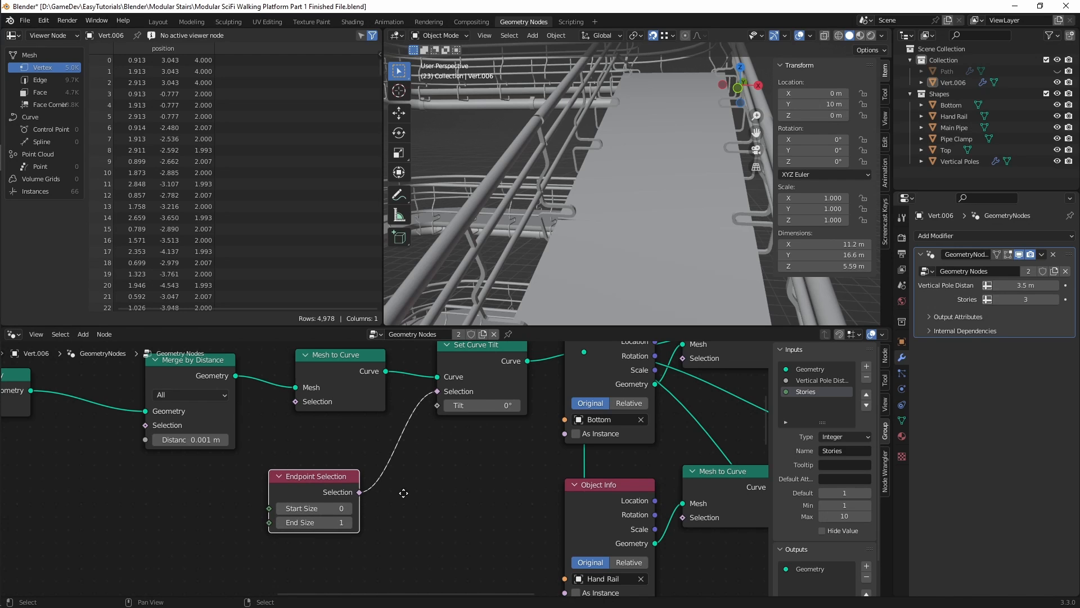
# Step: Set the Tilt of the Set Curve Tilt node to 0.8° and inspect the effect on the stair's pipes and railings
pyautogui.moveTo(398, 489); pyautogui.dragTo(270, 514, button='middle')
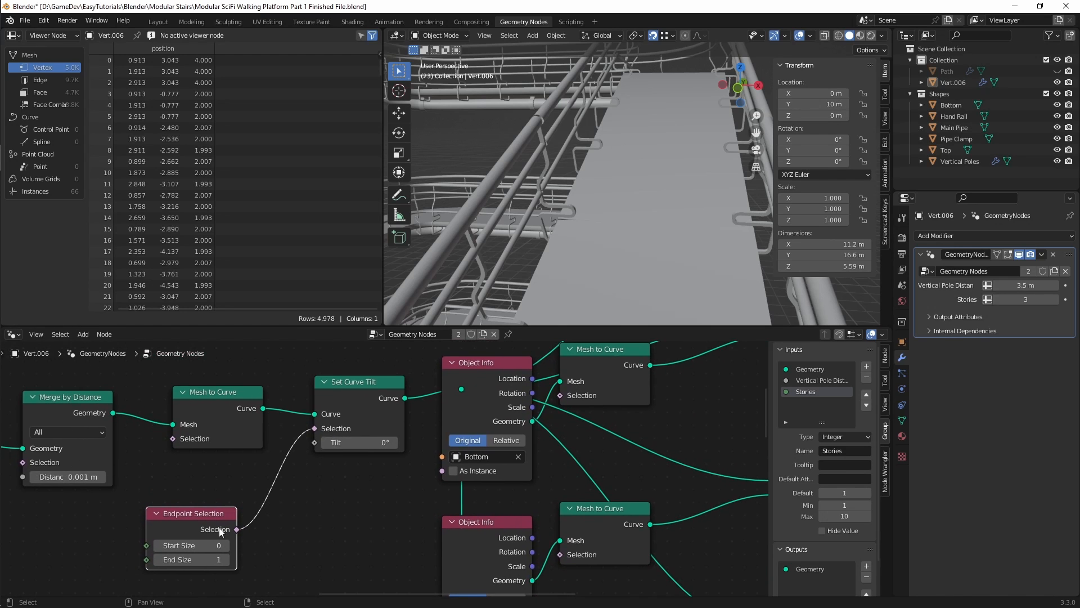
pyautogui.scroll(3, 620, 190)
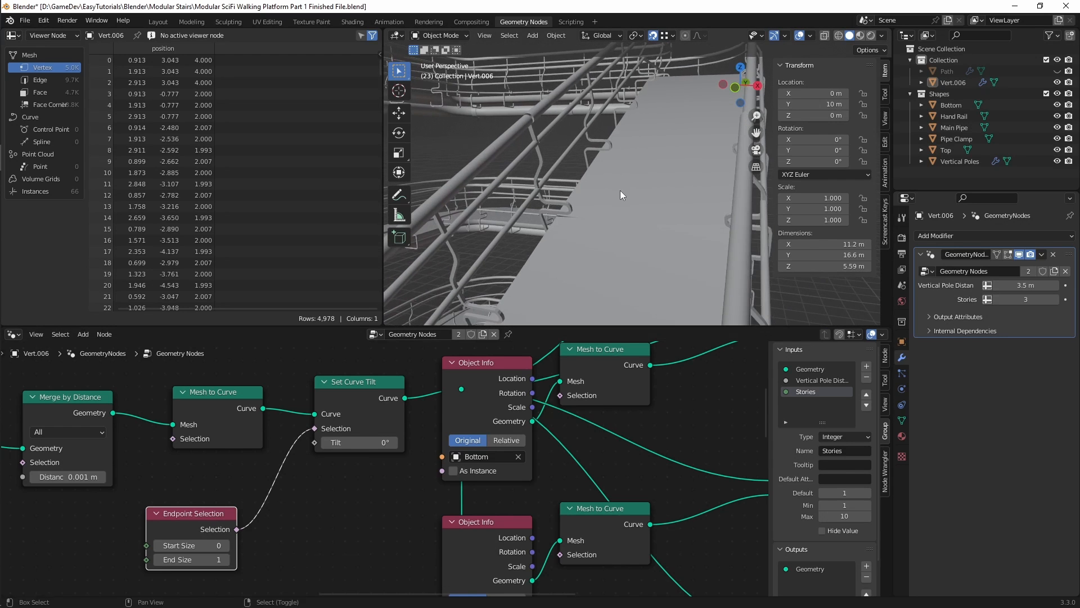
pyautogui.moveTo(620, 191); pyautogui.dragTo(586, 232, button='middle')
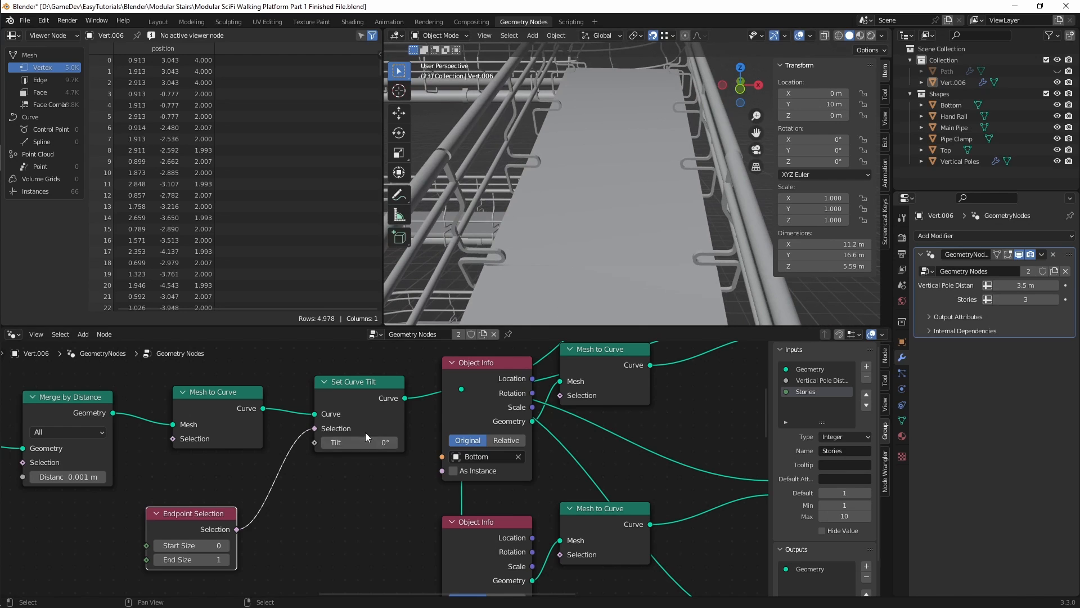
pyautogui.moveTo(366, 437); pyautogui.dragTo(376, 436)
pyautogui.moveTo(461, 261); pyautogui.dragTo(667, 176, button='middle')
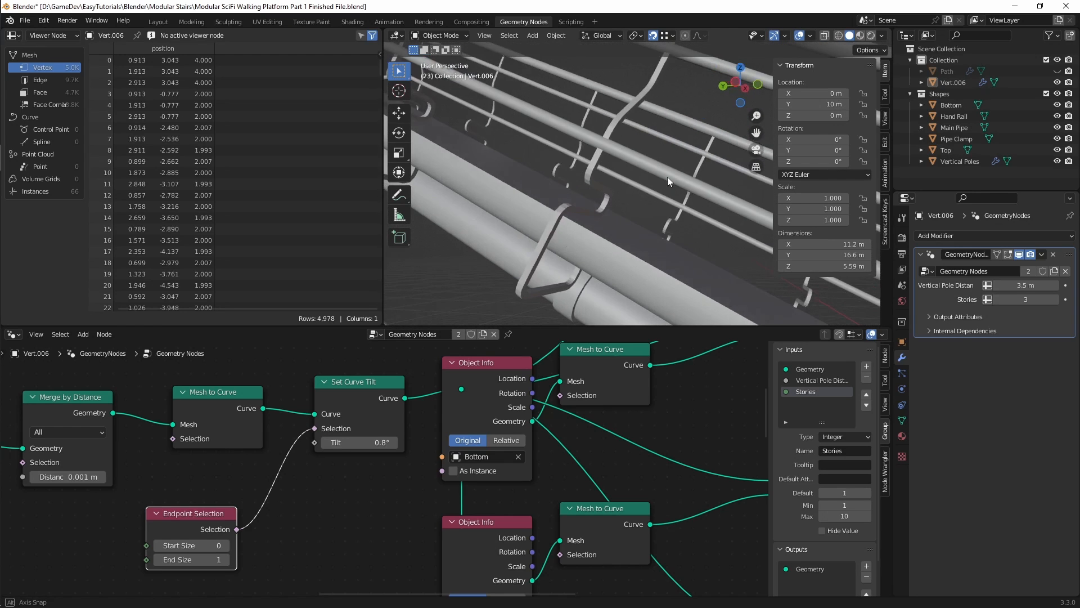